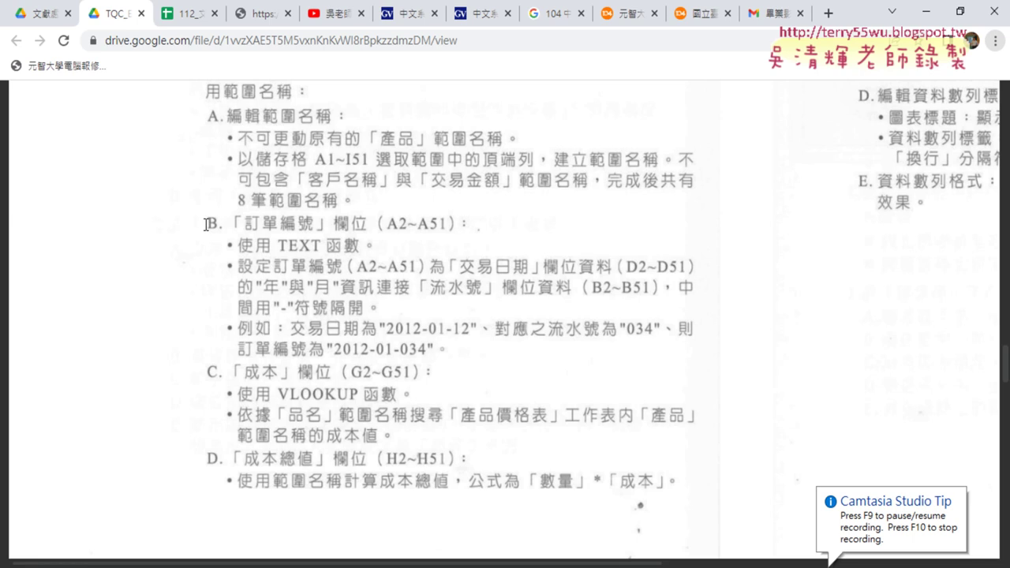
Review the PDF's order number, cost and total cost instructions, then return to workbook EXD03.
mouse_move(193, 331)
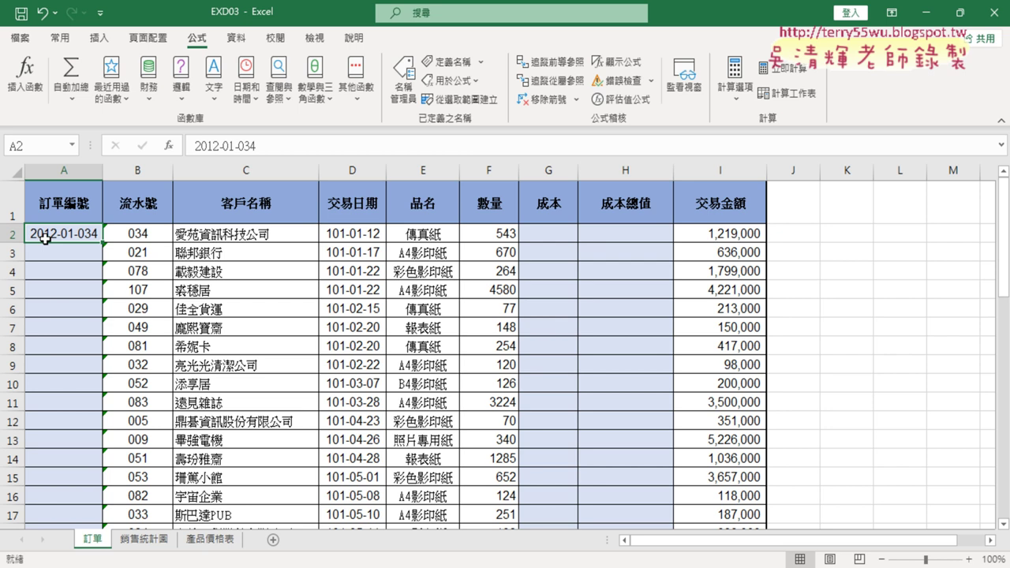
click(344, 234)
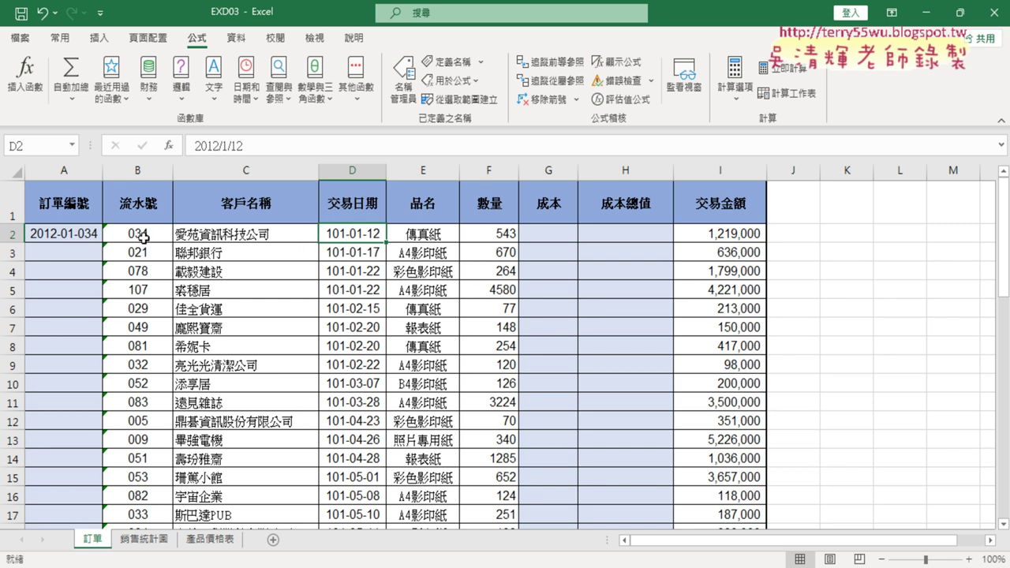
click(144, 237)
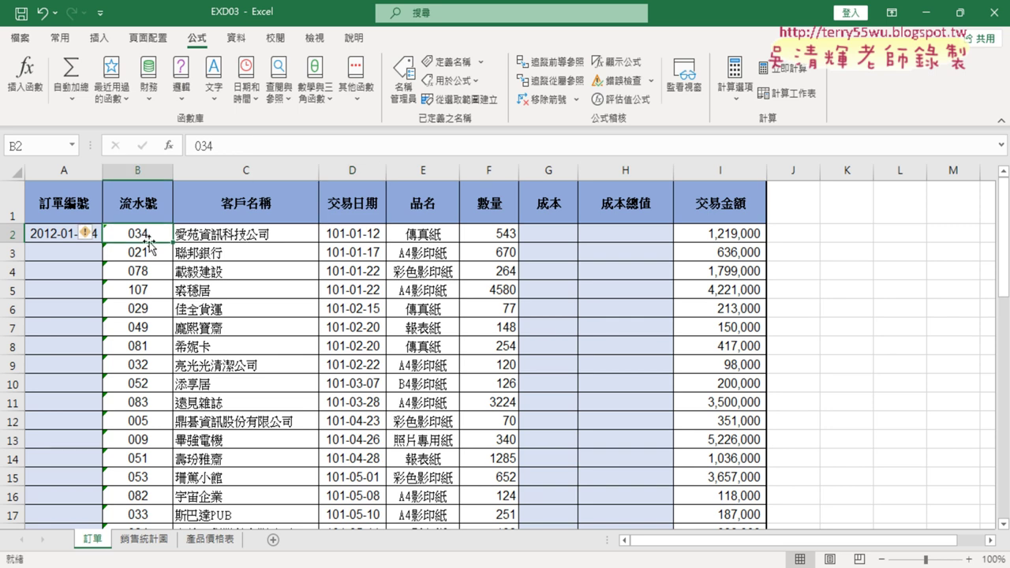
click(361, 237)
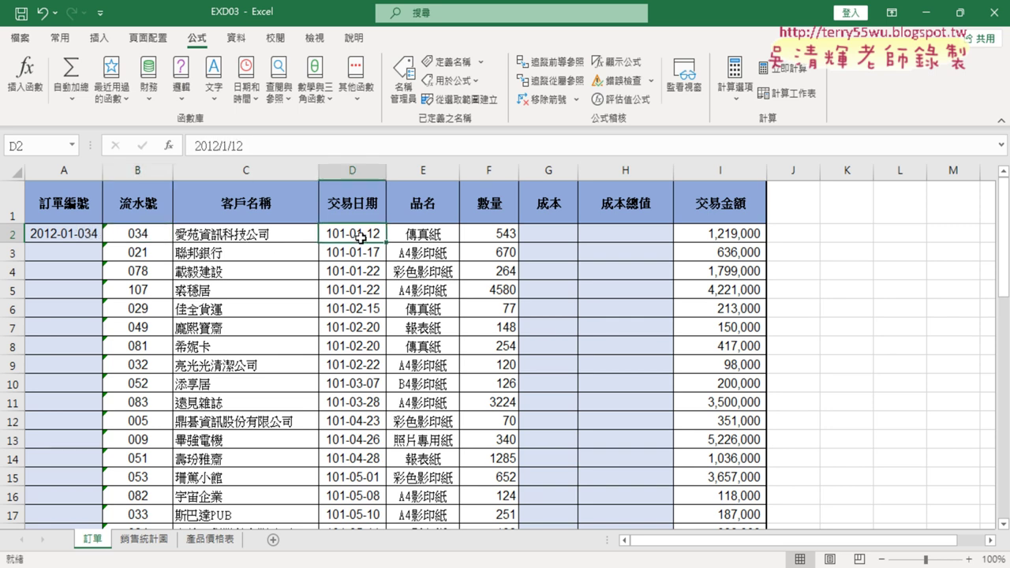
right_click(348, 233)
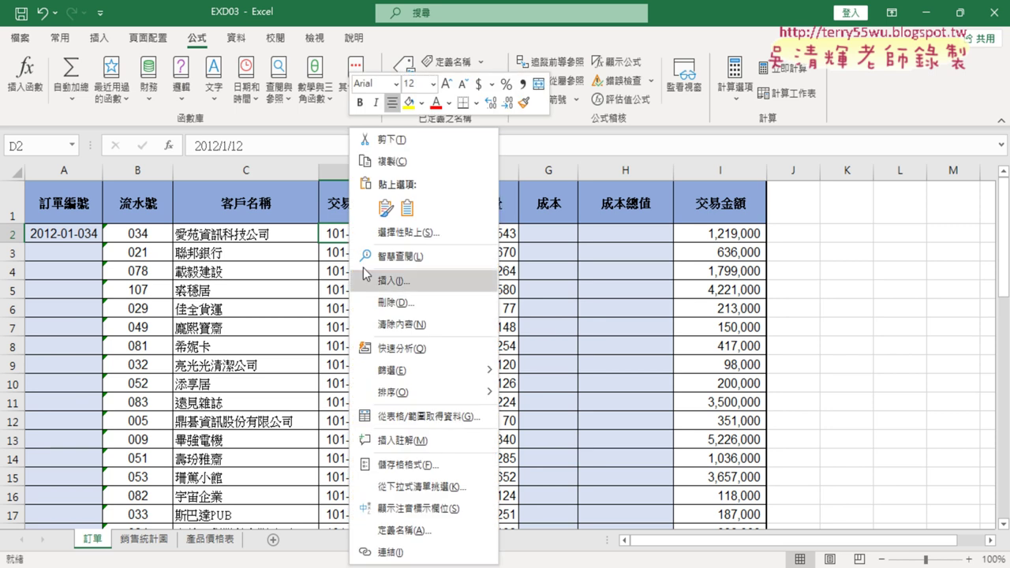
click(400, 467)
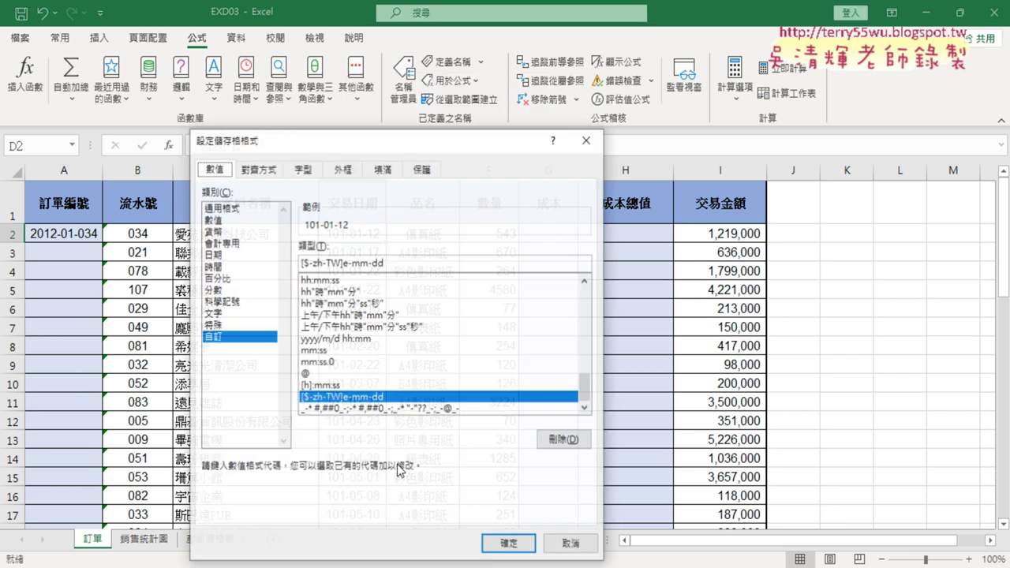
drag(425, 146, 638, 79)
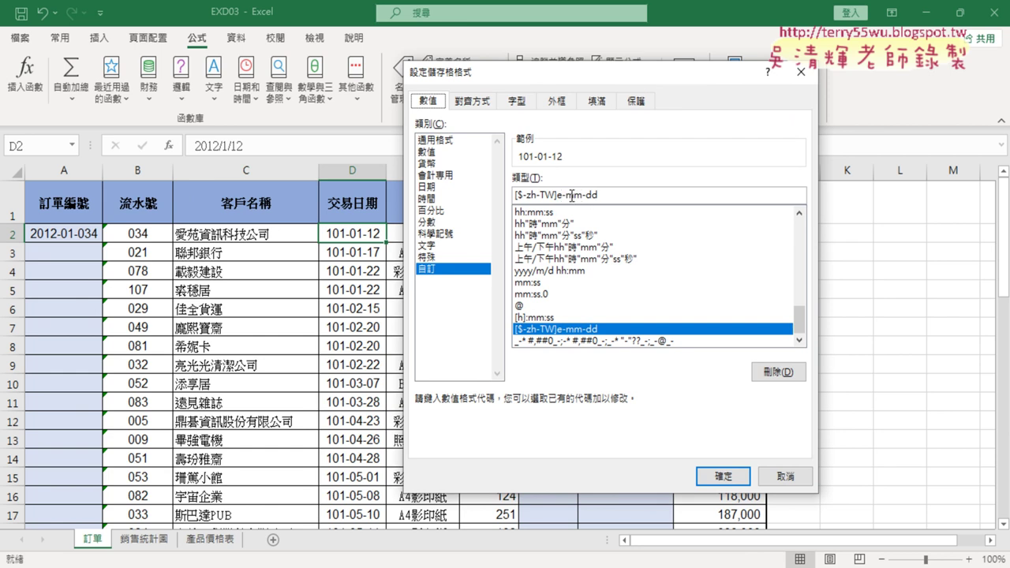
double_click(561, 196)
text(y)
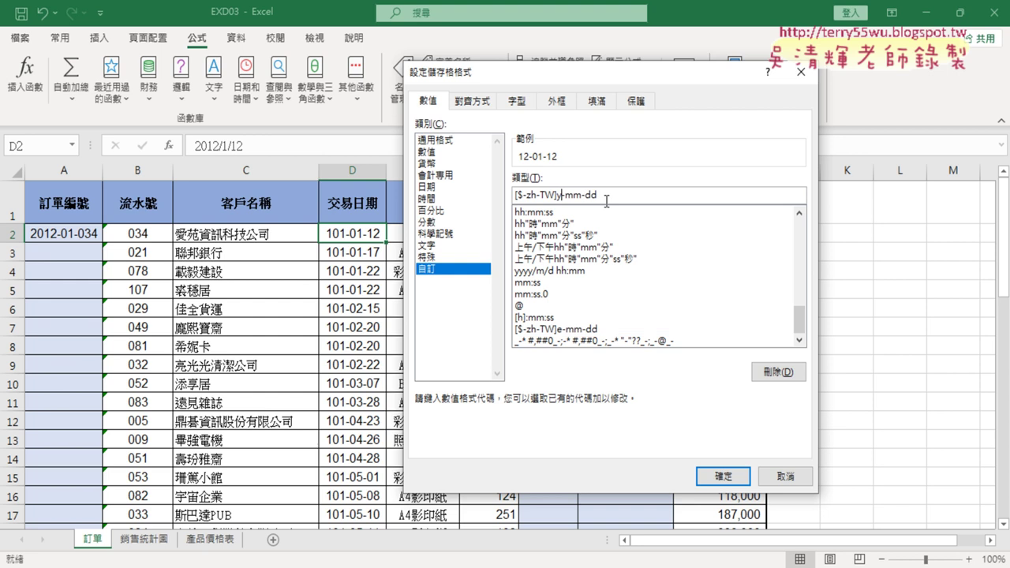
text(yyy)
mouse_move(594, 195)
mouse_down()
mouse_move(558, 194)
mouse_move(593, 196)
mouse_up()
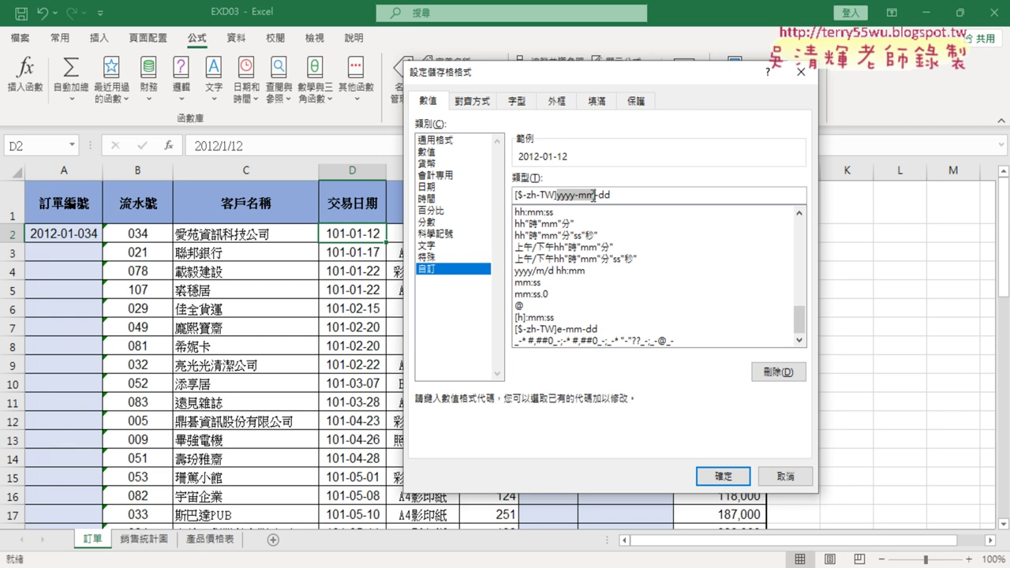
click(800, 479)
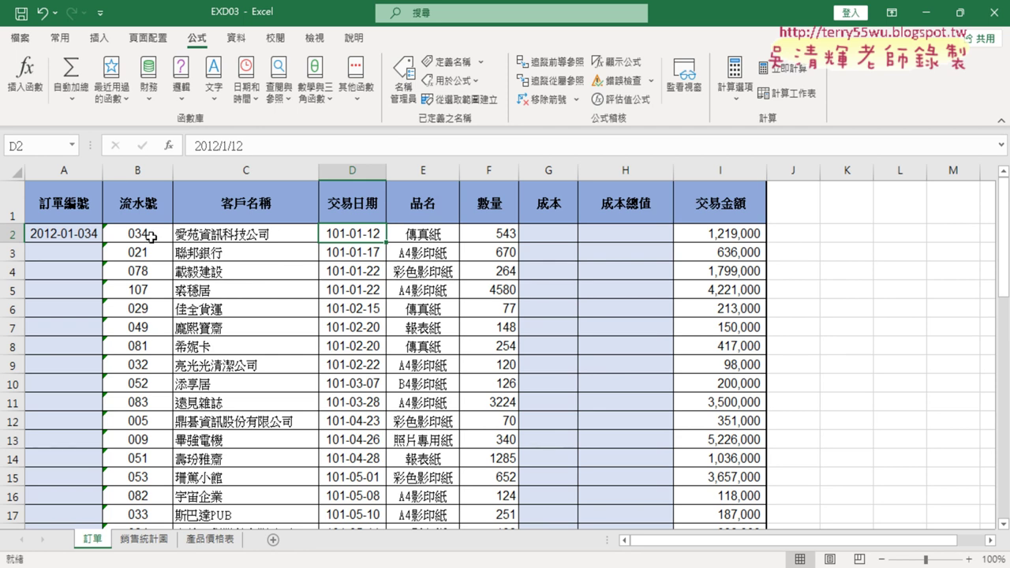
Clear A2 and open Insert Function filtered to the 文字 category.
click(66, 233)
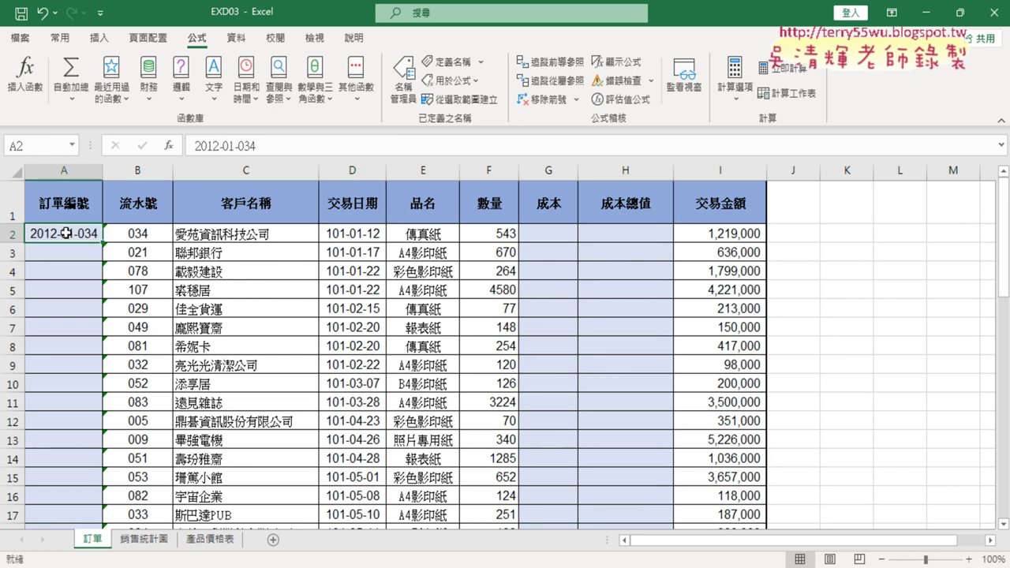
key(Delete)
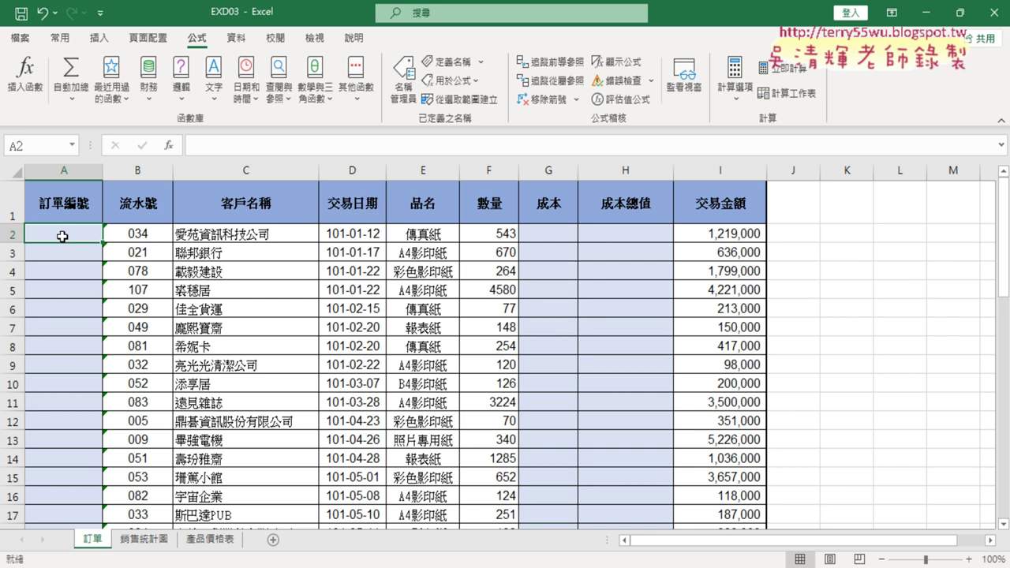
click(168, 145)
click(642, 198)
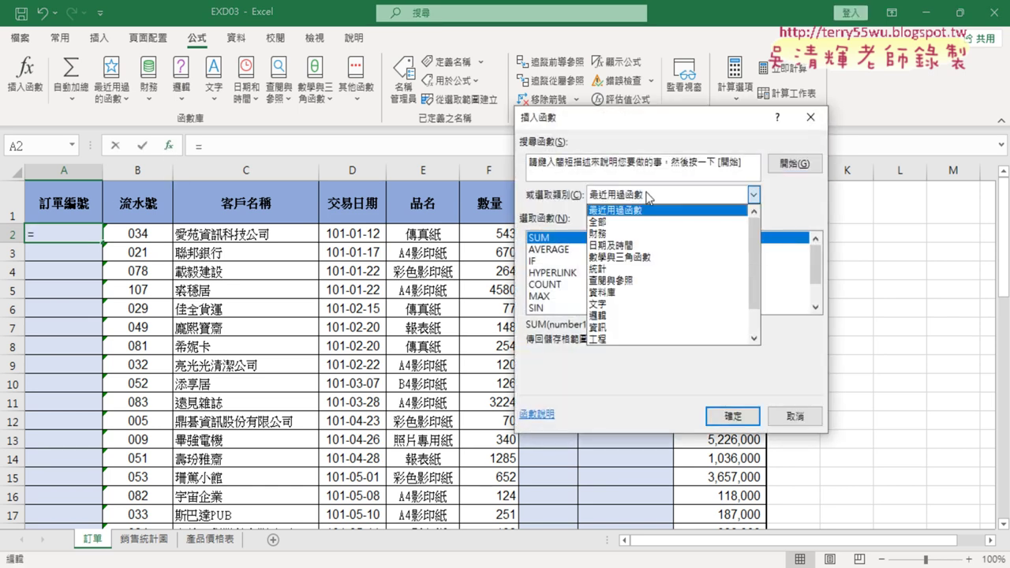
click(639, 304)
Choose TEXT and open its argument dialog clear of the date column.
scroll(815, 275, down, 5)
scroll(815, 283, down, 2)
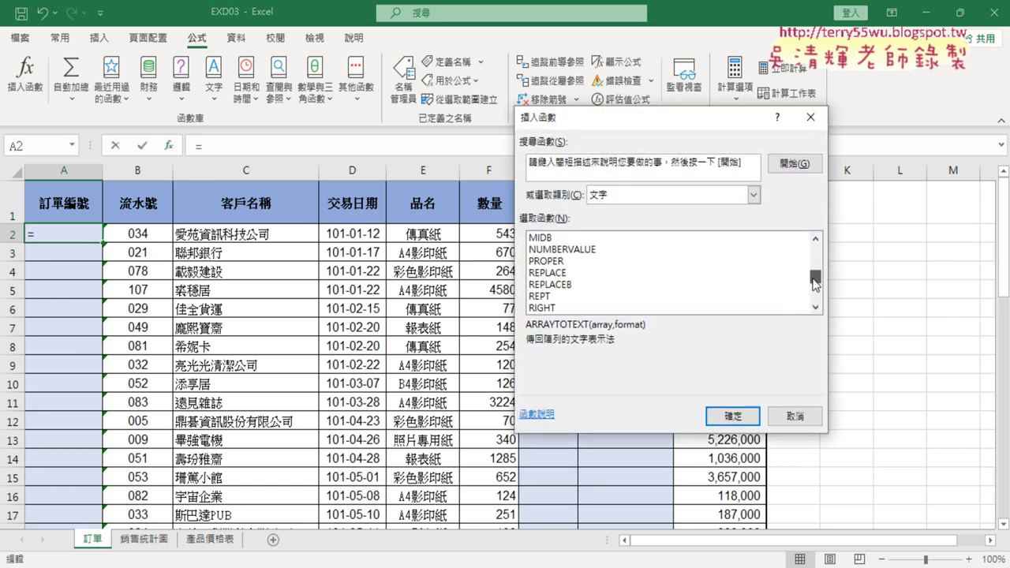
scroll(815, 282, down, 2)
scroll(815, 283, down, 4)
scroll(815, 283, down, 1)
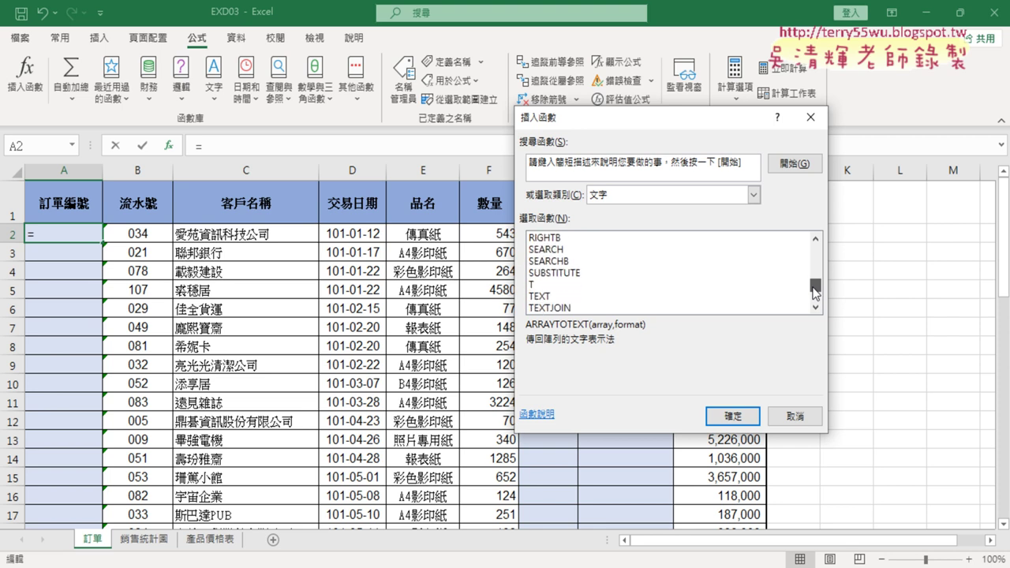
click(538, 297)
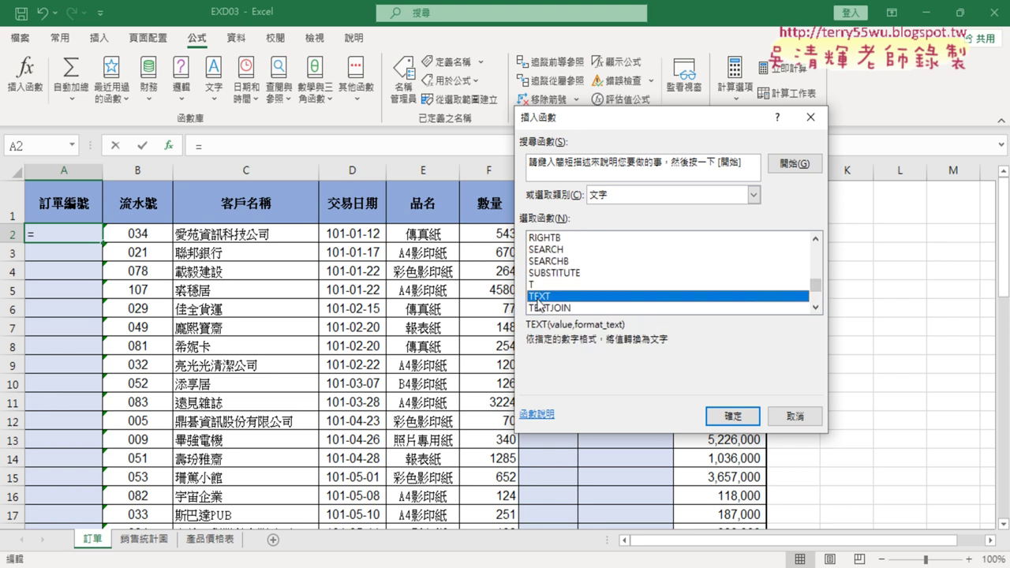
click(722, 419)
mouse_move(572, 168)
mouse_down()
mouse_move(227, 276)
mouse_move(218, 269)
mouse_up()
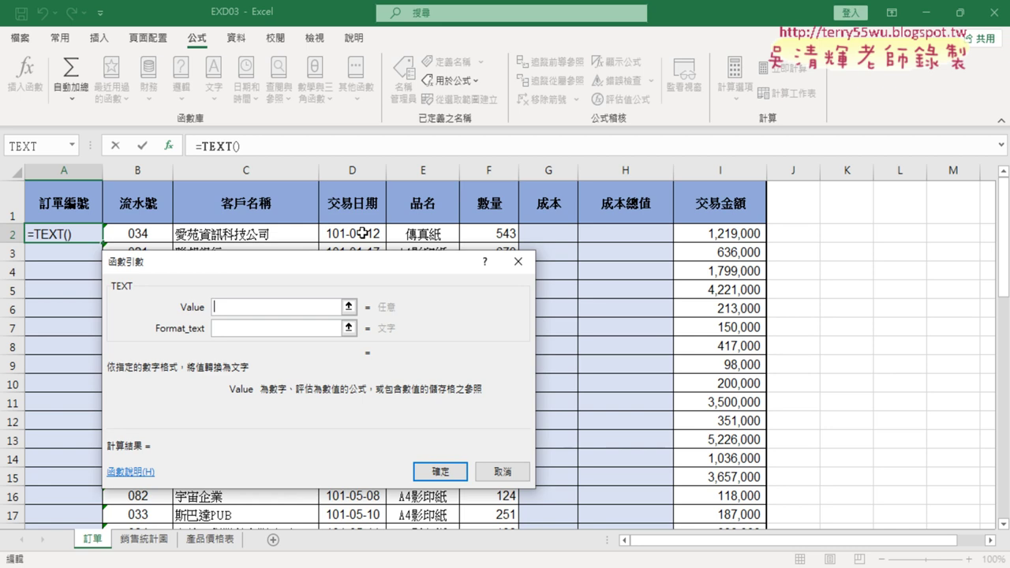
Set TEXT's Value to D2 and Format_text to "yyyy-mm" so A2 shows 2012-01.
click(362, 232)
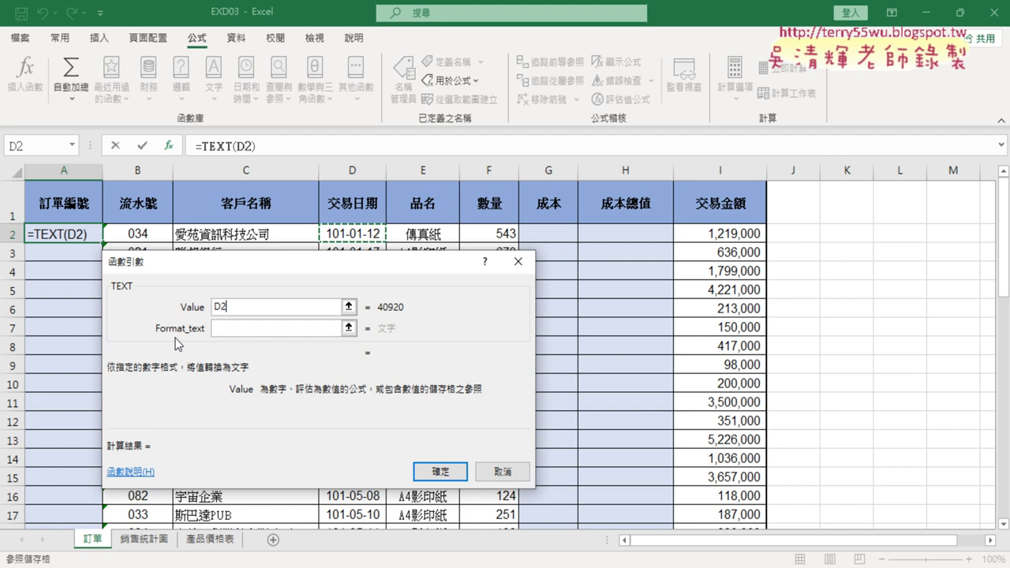
click(226, 328)
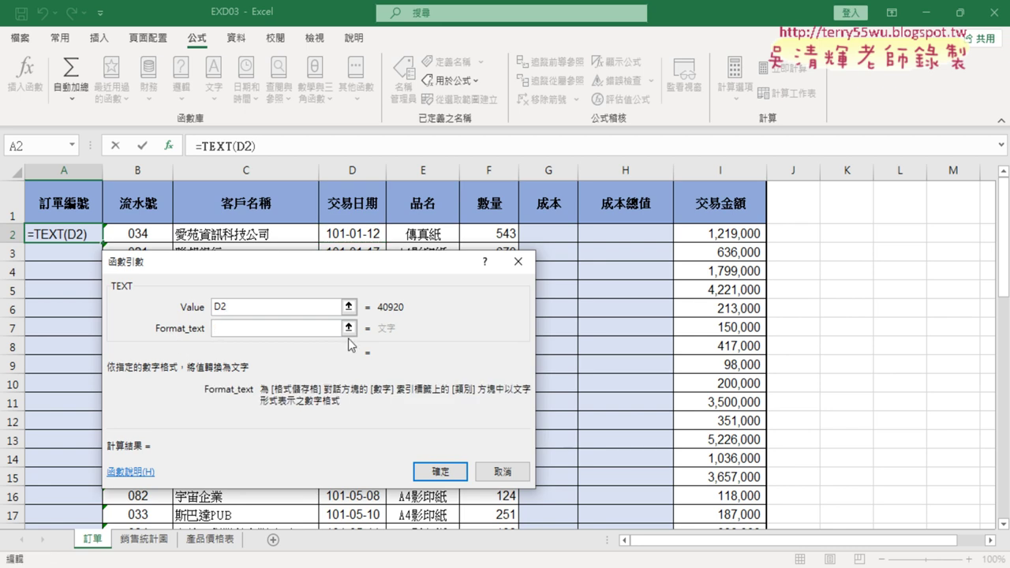
text("")
text(yy)
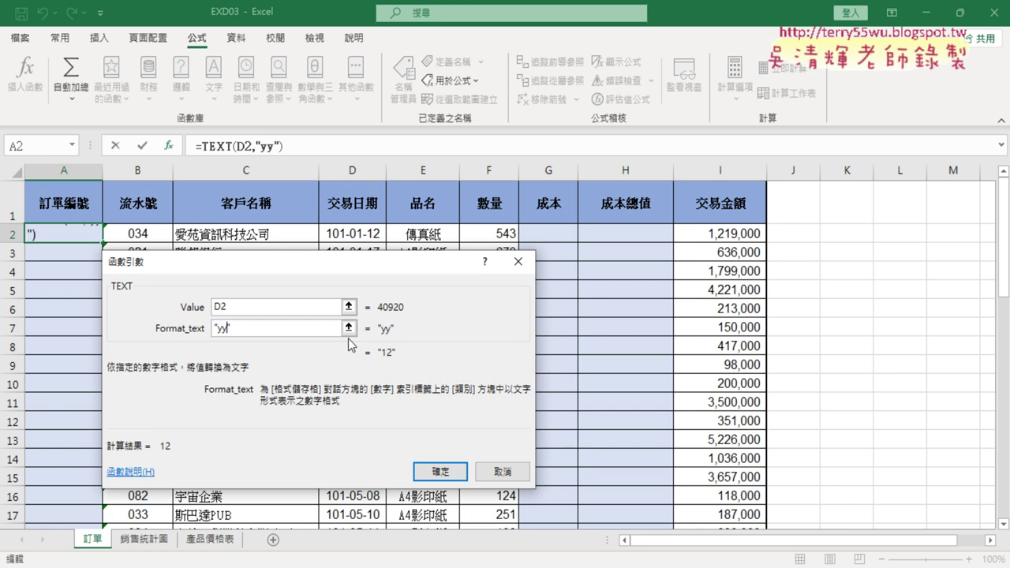
text(yy-)
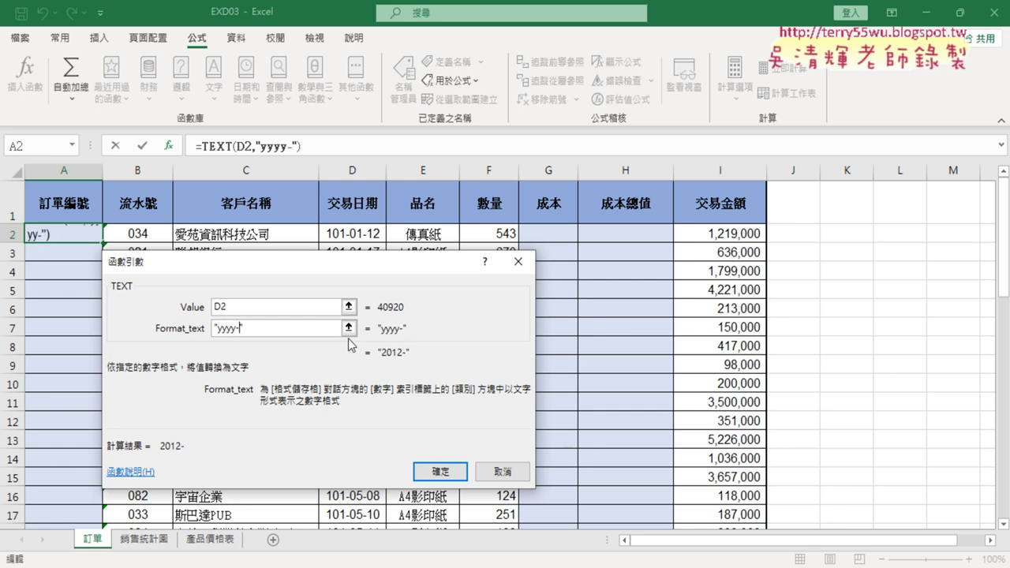
text(mm)
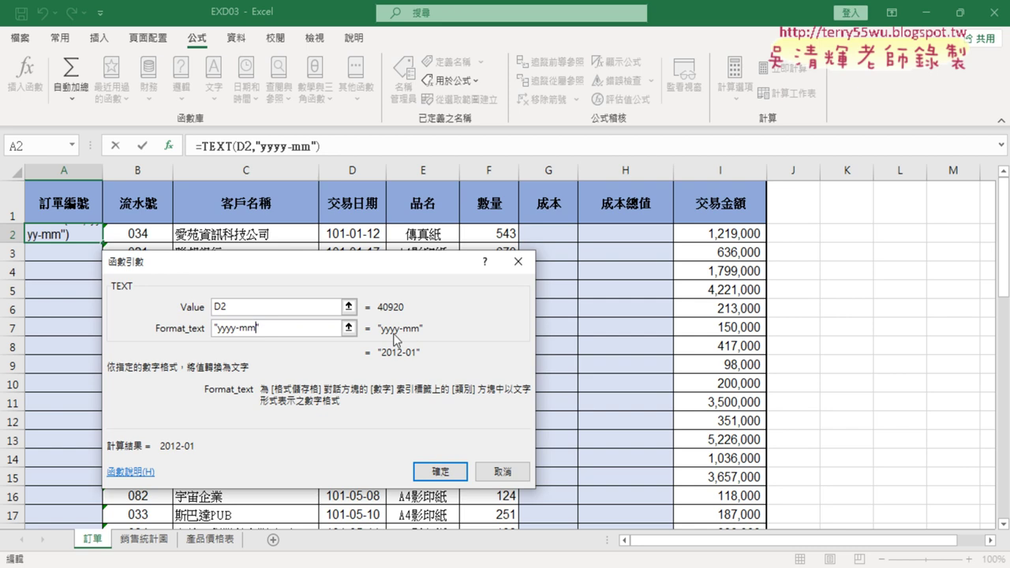
click(446, 472)
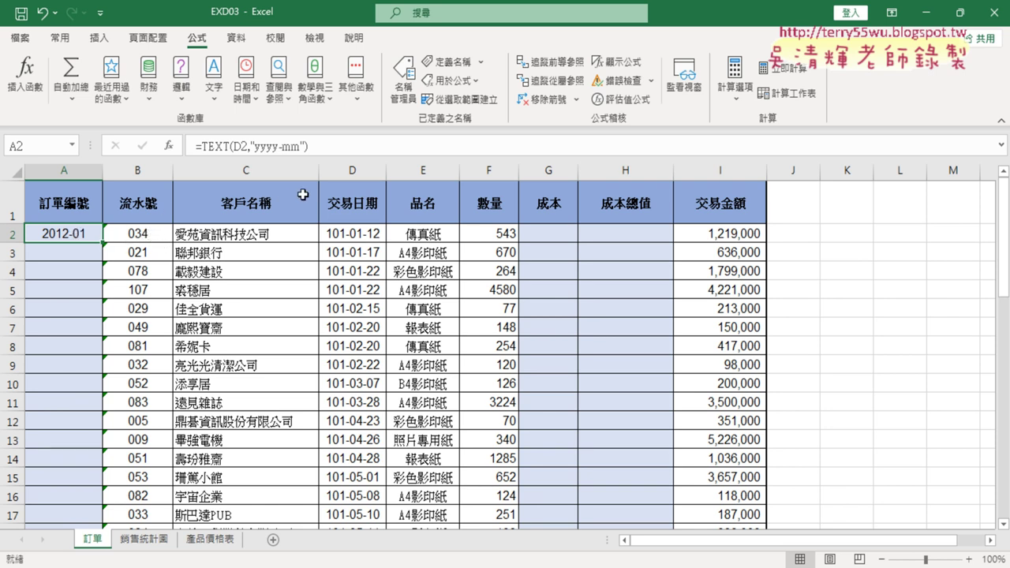
Append & to A2's formula, recheck the PDF instructions, and come back to Excel.
click(339, 150)
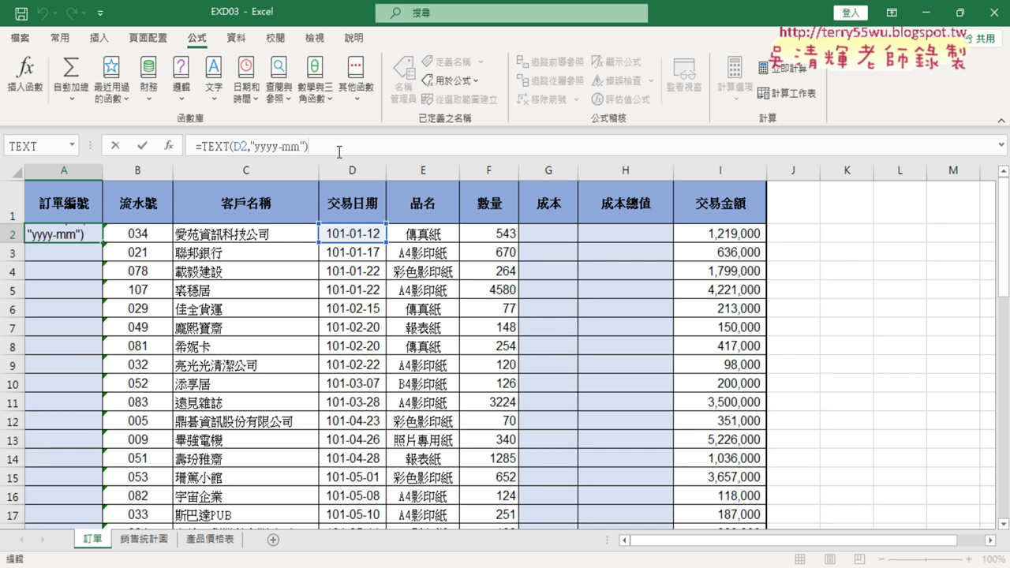
text(&)
key(alt+Tab)
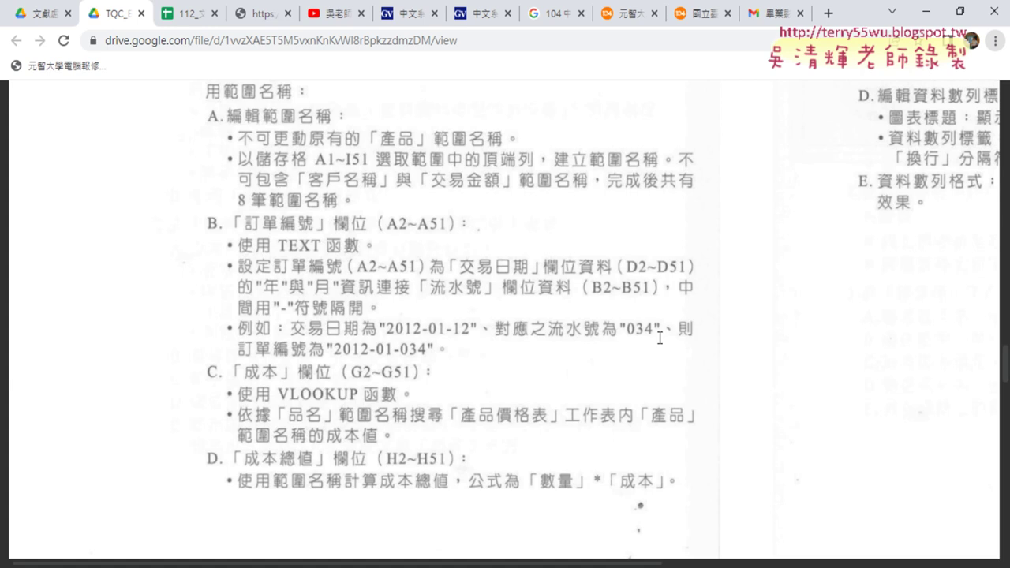
mouse_move(400, 355)
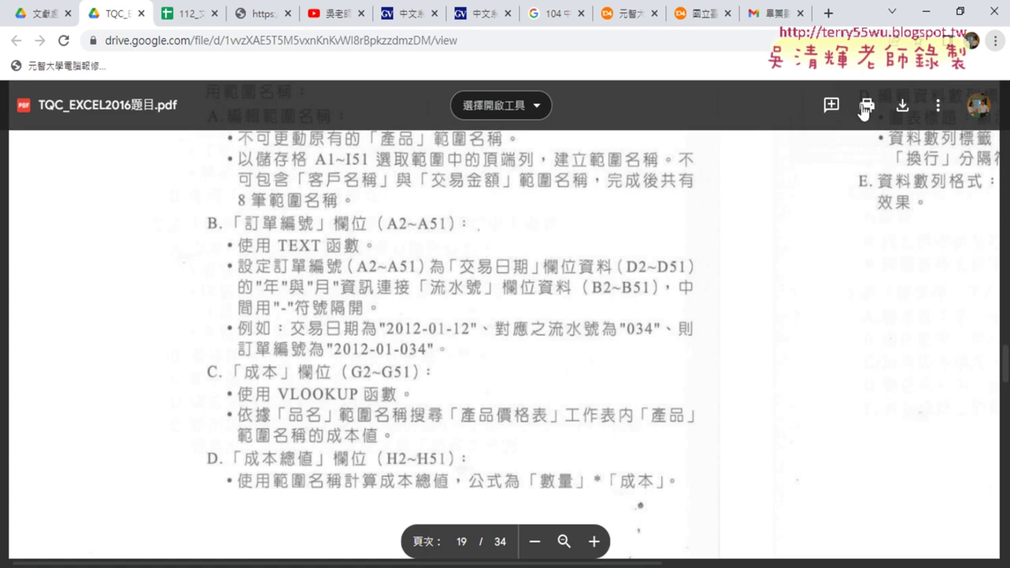
click(927, 12)
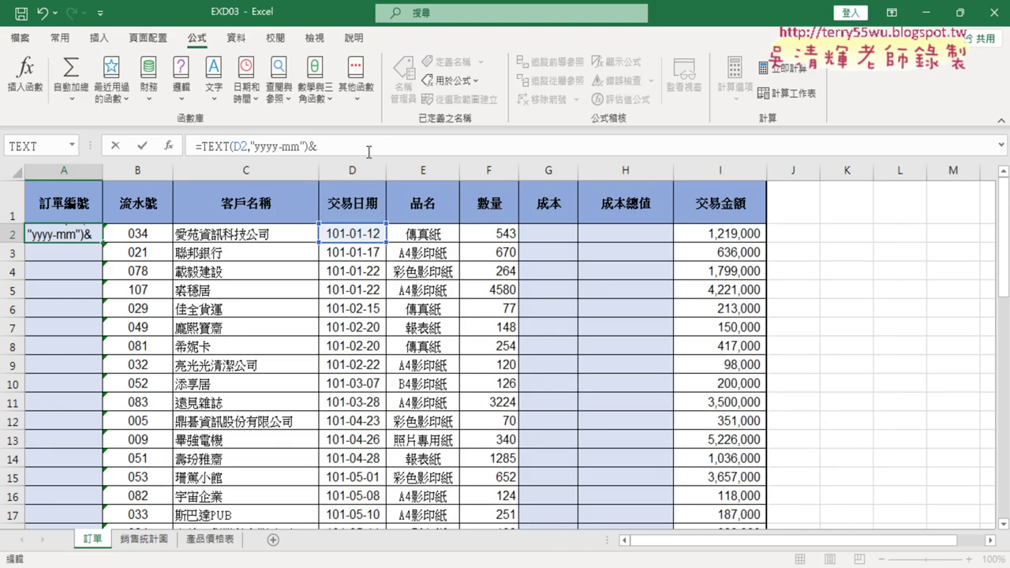
Complete A2 as =TEXT(D2,"yyyy-mm")&"-"&B2, displaying 2012-01-034.
text("-)
text(")
click(143, 146)
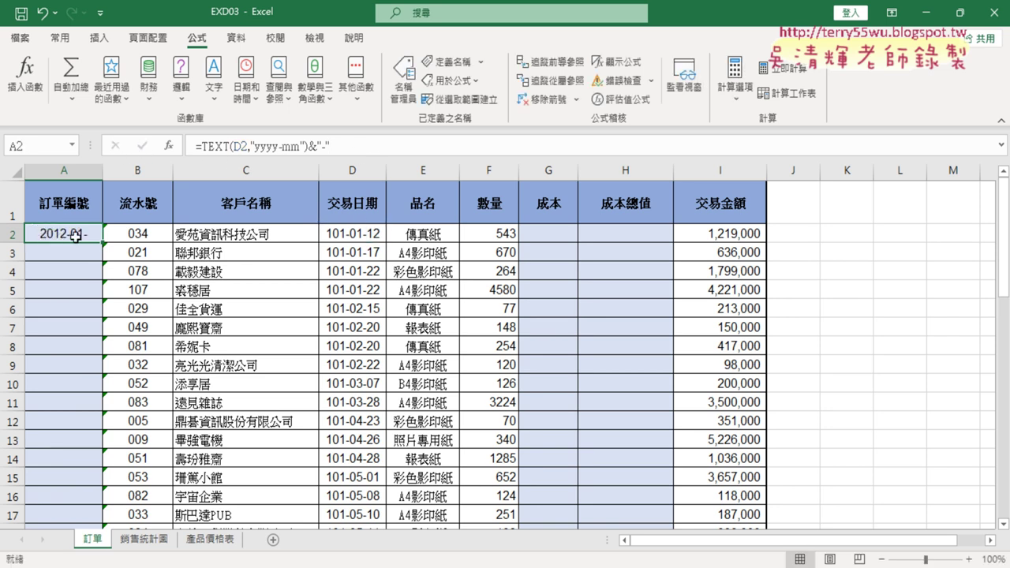
click(356, 149)
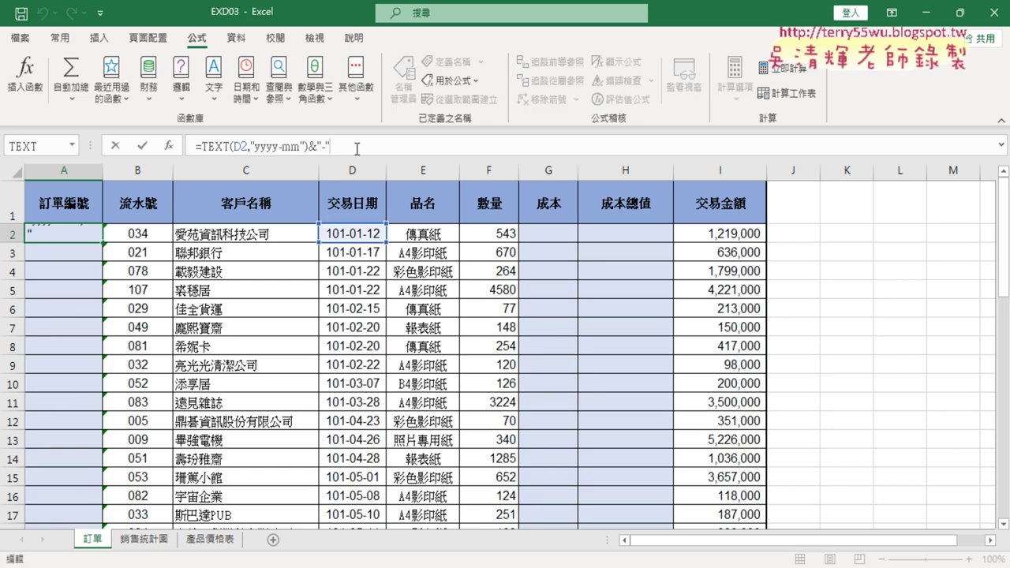
text(&)
click(153, 234)
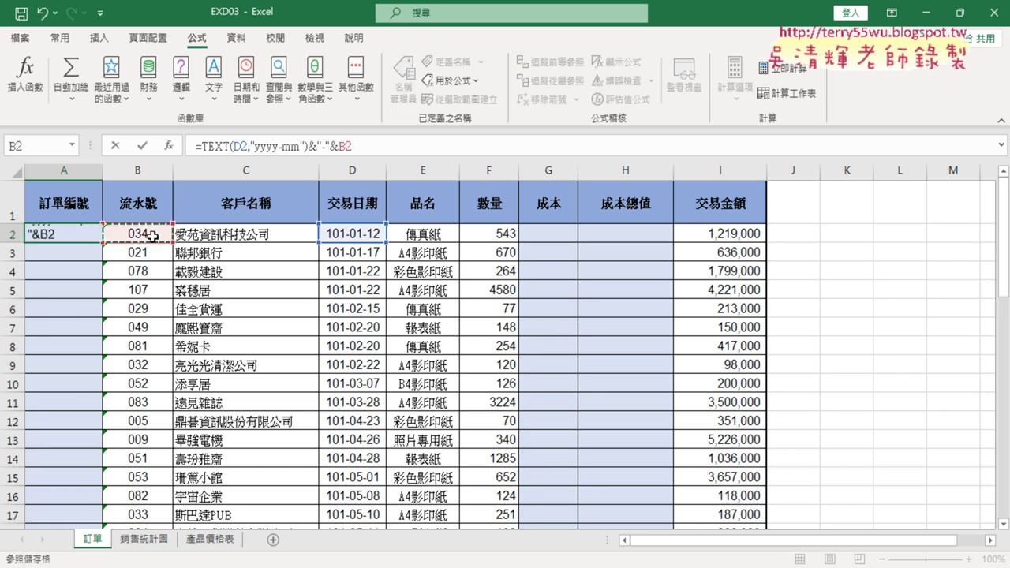
click(145, 143)
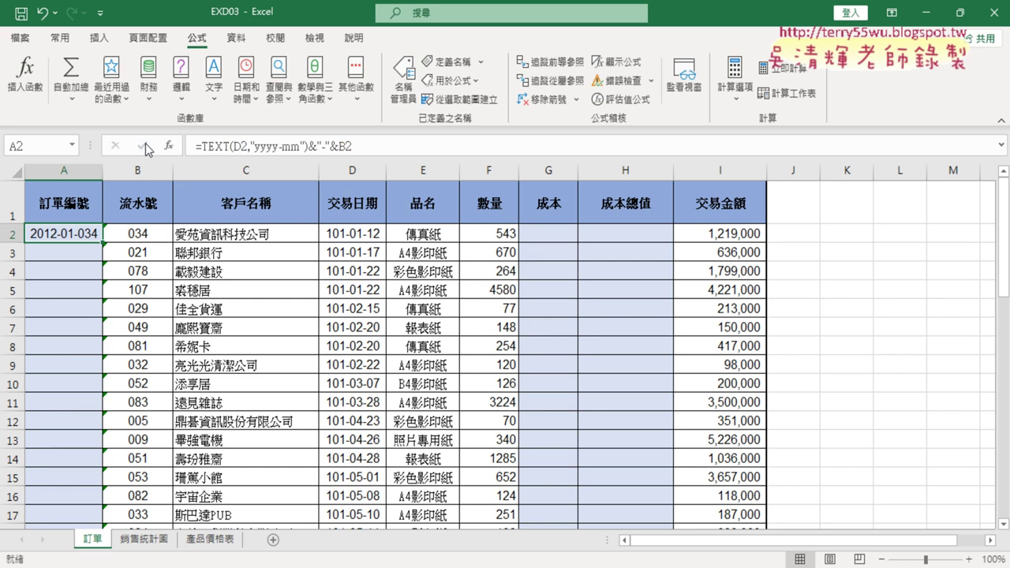
Fill A2's order number formula down to row 51, then switch to the instructions PDF.
double_click(102, 241)
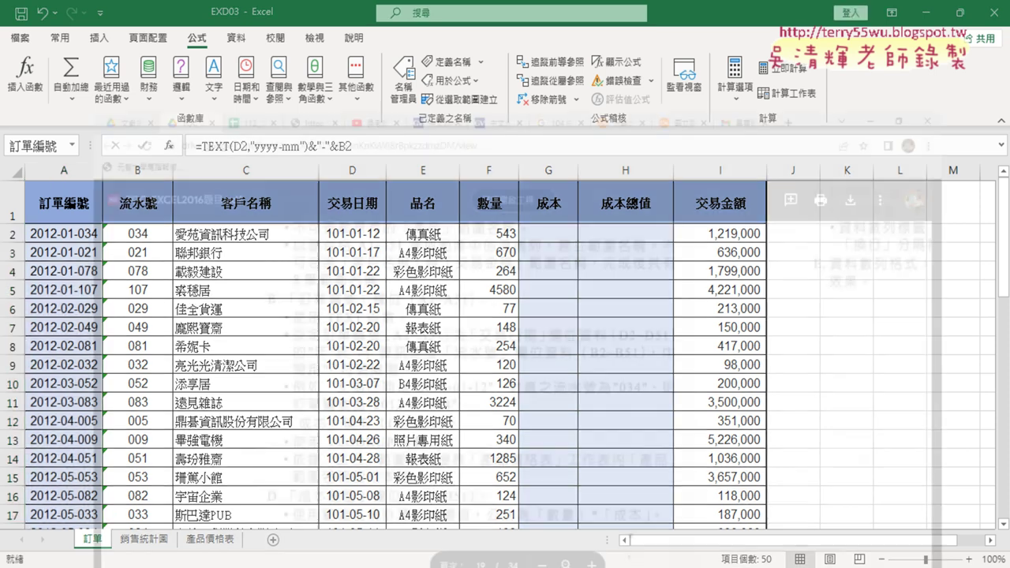
key(alt+Tab)
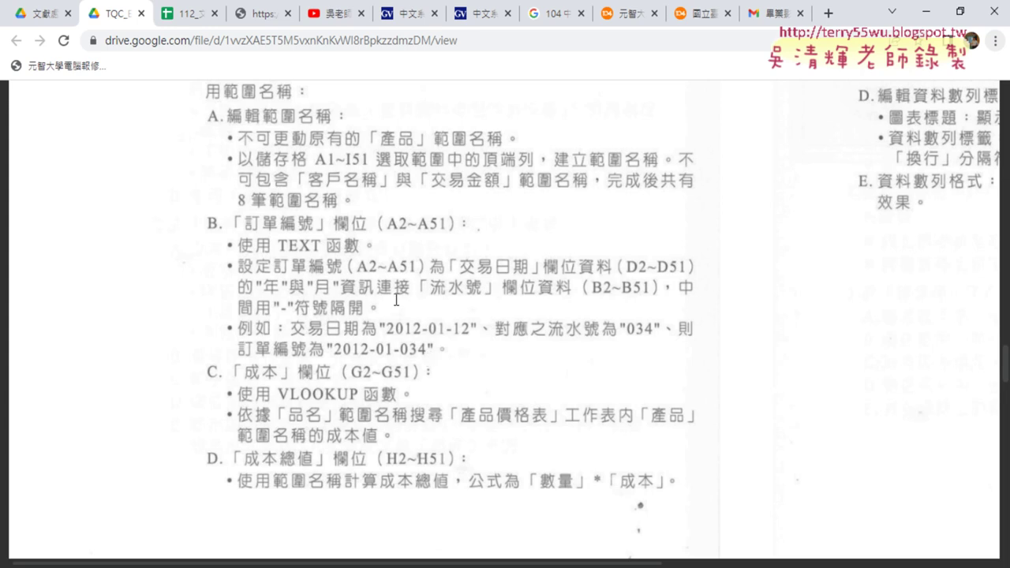
Underline the rule that all formulas must use range names, then go back to Excel.
scroll(492, 234, up, 2)
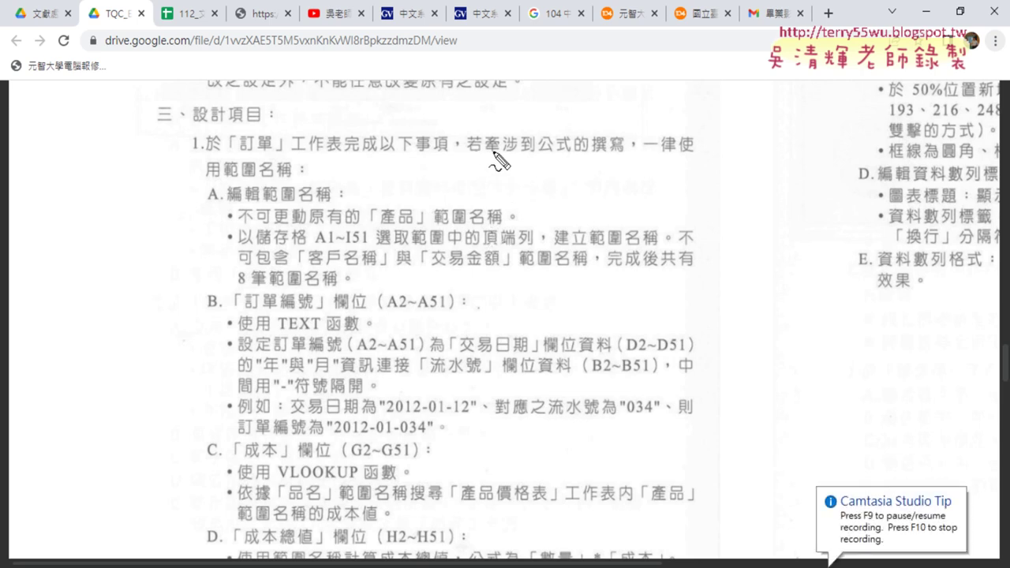
drag(538, 154, 695, 156)
drag(208, 180, 292, 182)
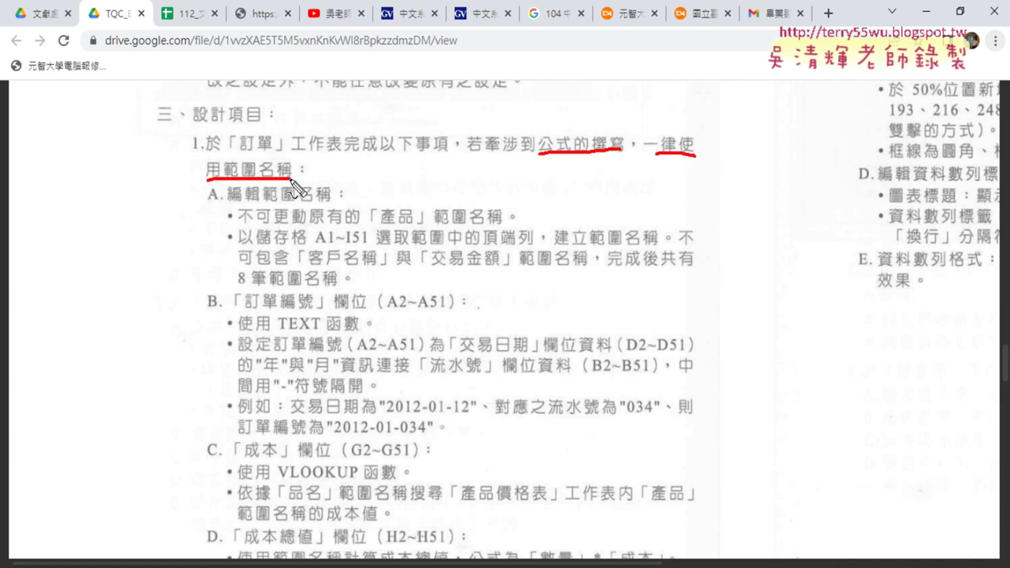
key(Escape)
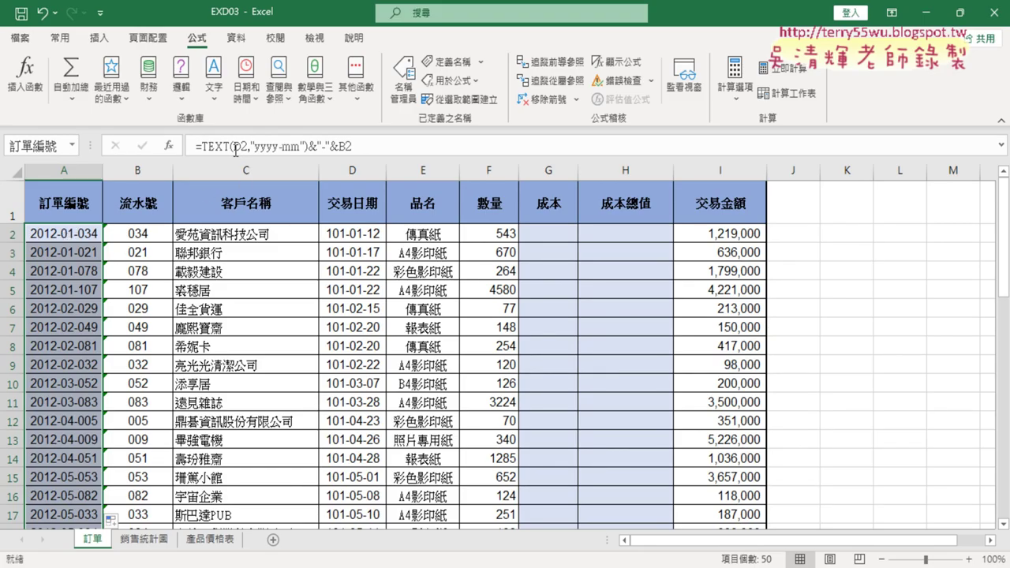
Delete D2 from A2's formula, find no 交易日期 name in the F3 list, and reference D1.
click(82, 233)
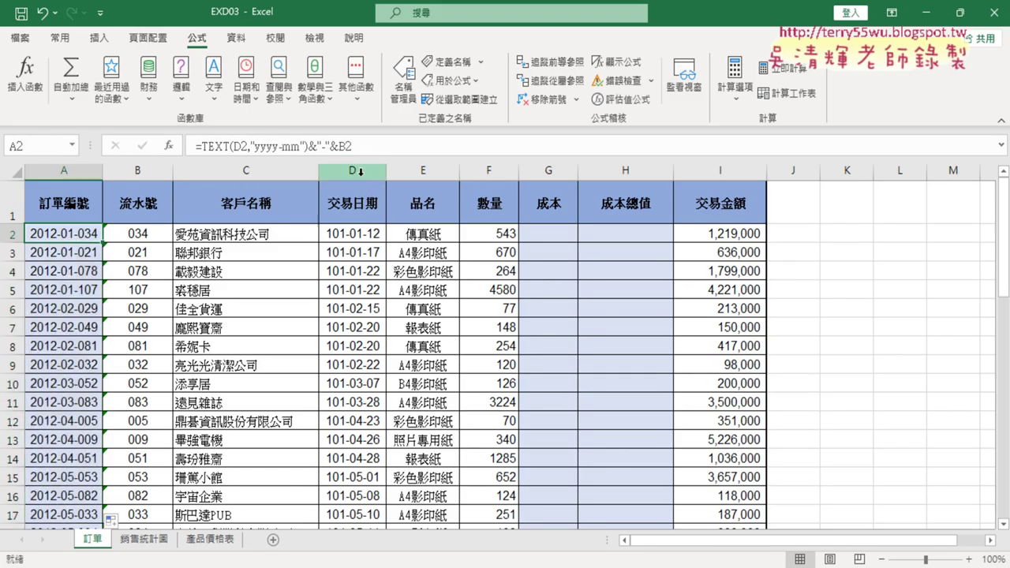
double_click(239, 146)
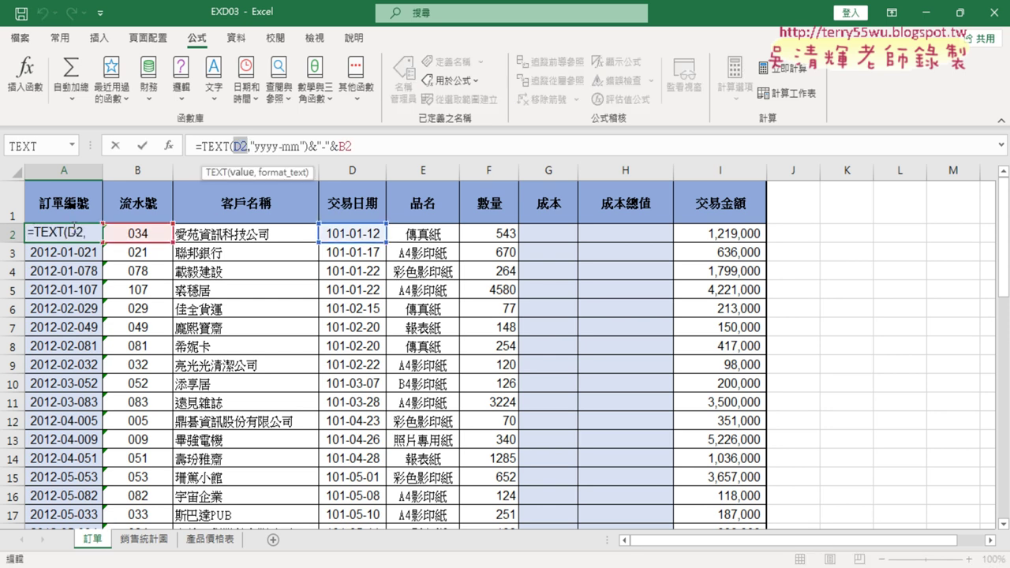
double_click(352, 146)
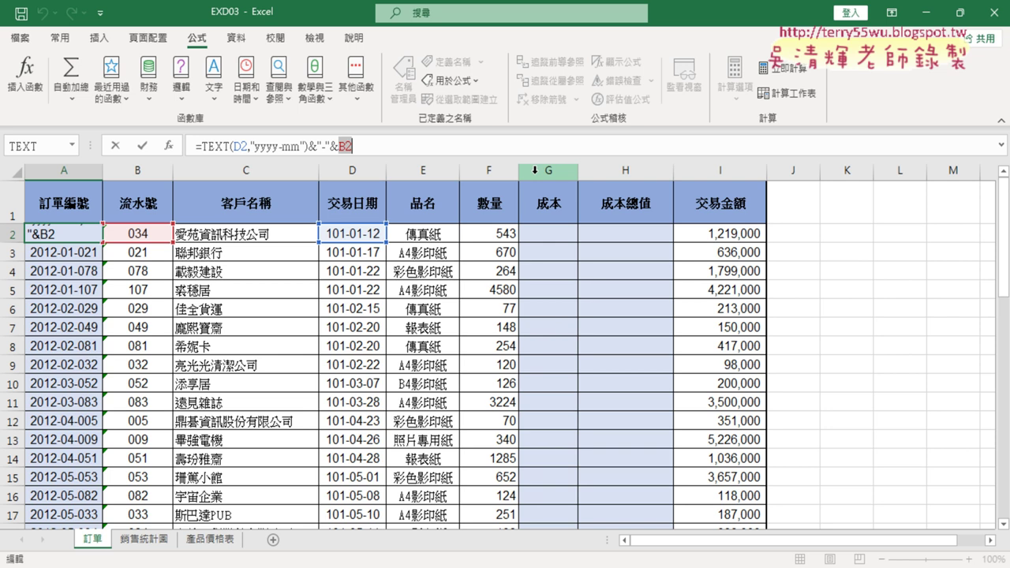
double_click(240, 145)
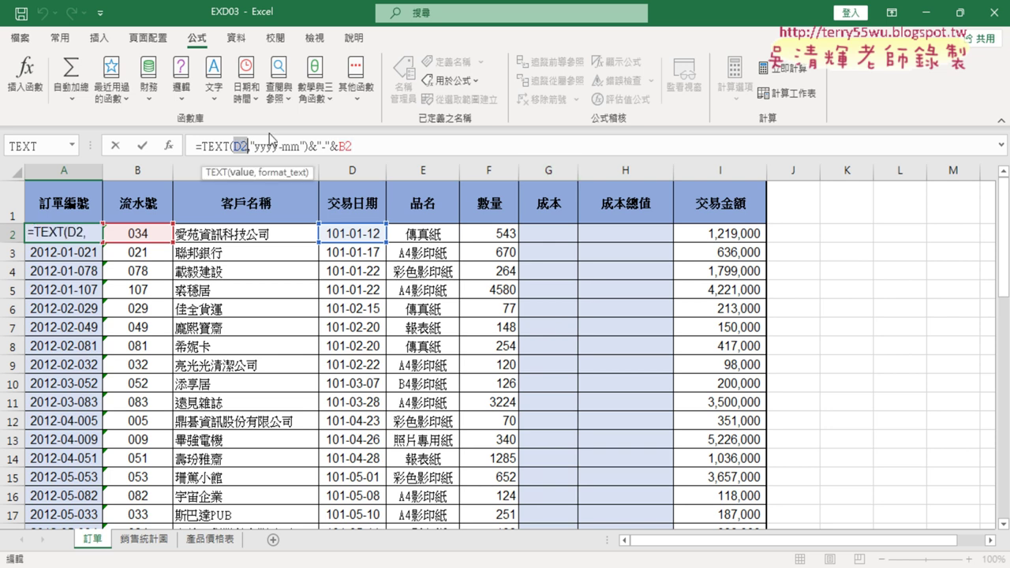
key(Delete)
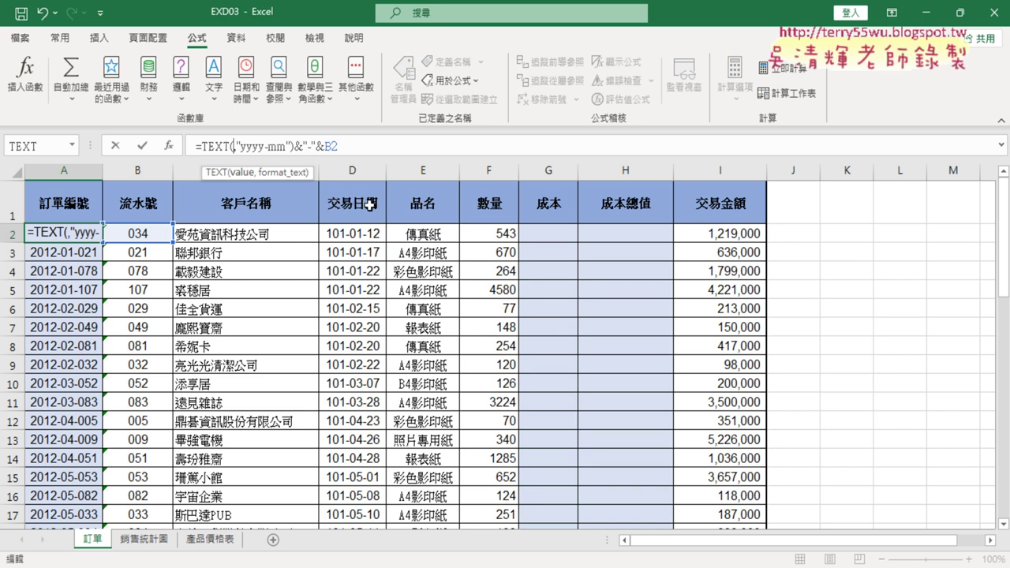
key(F3)
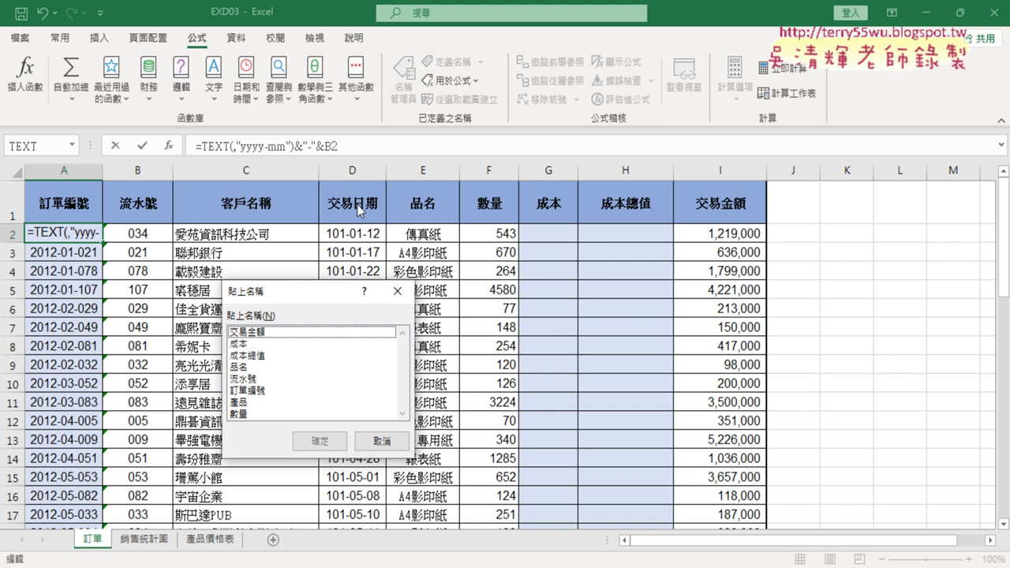
click(382, 441)
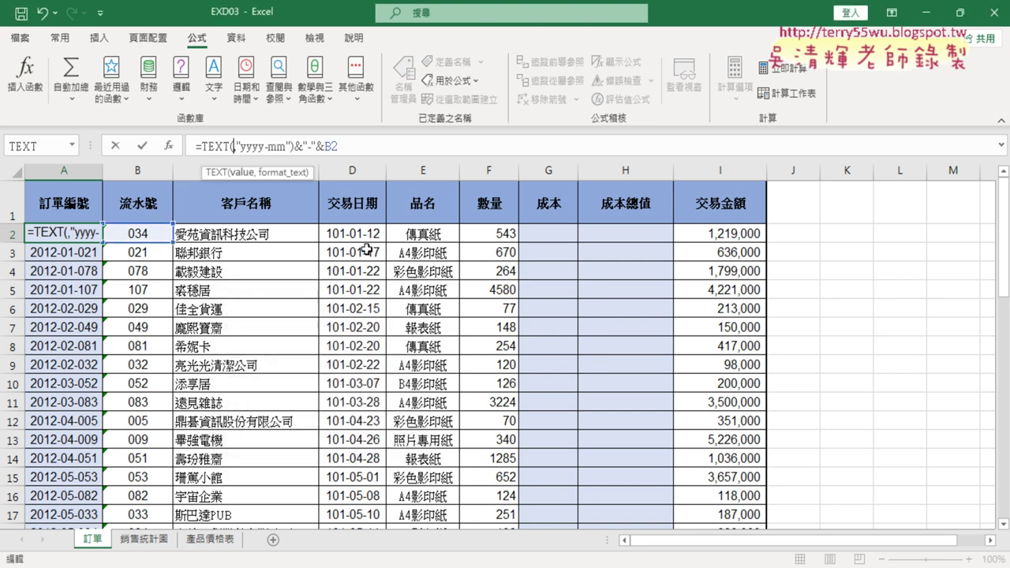
click(357, 208)
Cancel the edit and create range name 交易日期 from D1:D51 using the top row.
text(,)
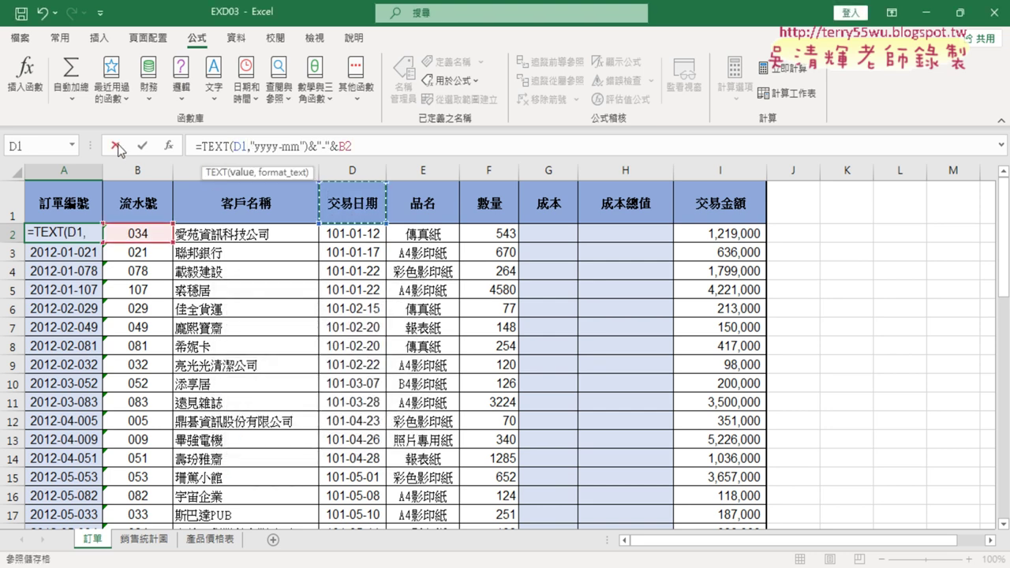
click(117, 145)
click(359, 211)
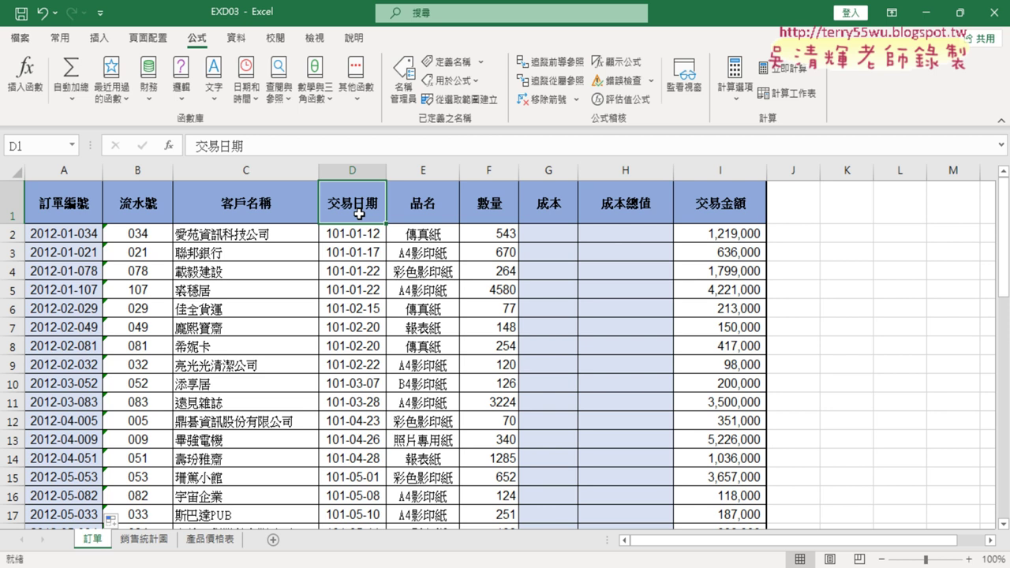
key(ctrl+shift+Down)
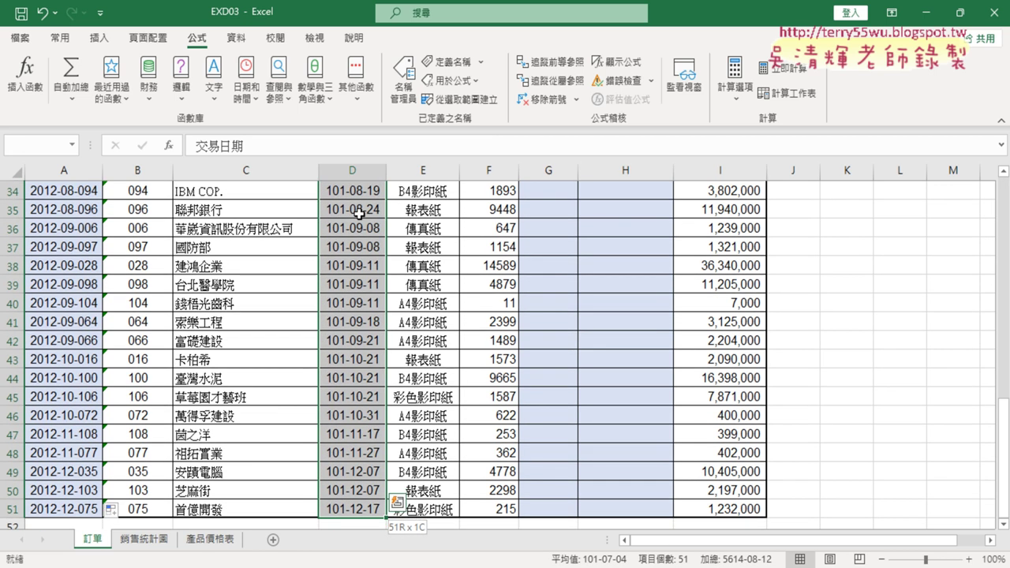
click(460, 100)
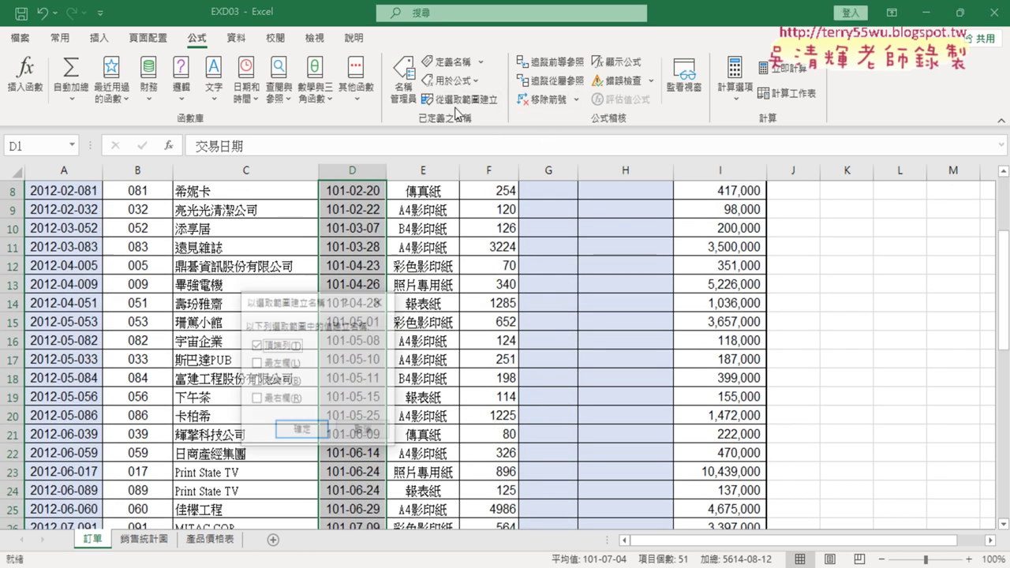
click(301, 431)
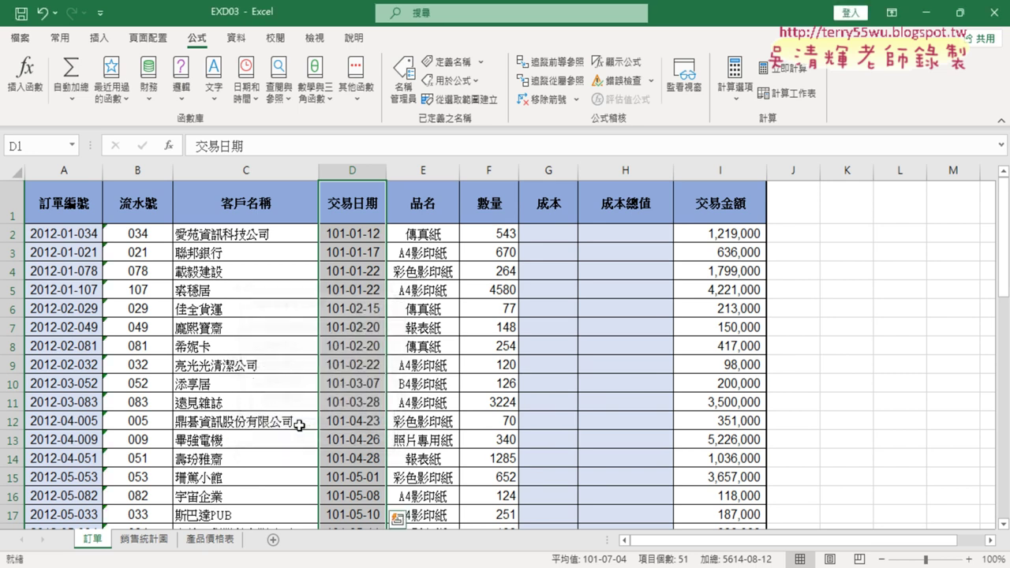
Delete the 交易金額 name in Name Manager and reselect A2.
click(404, 79)
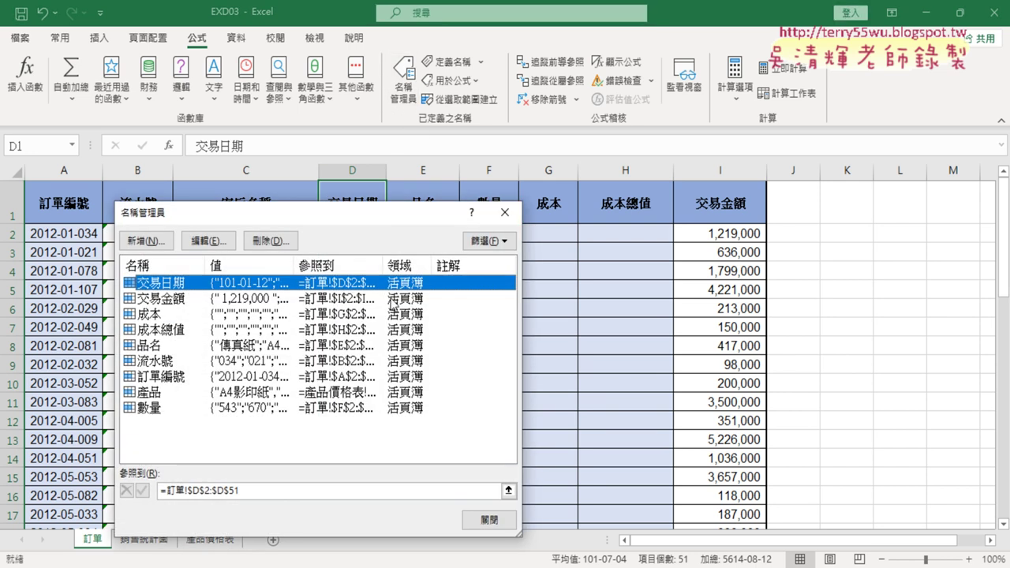
click(165, 300)
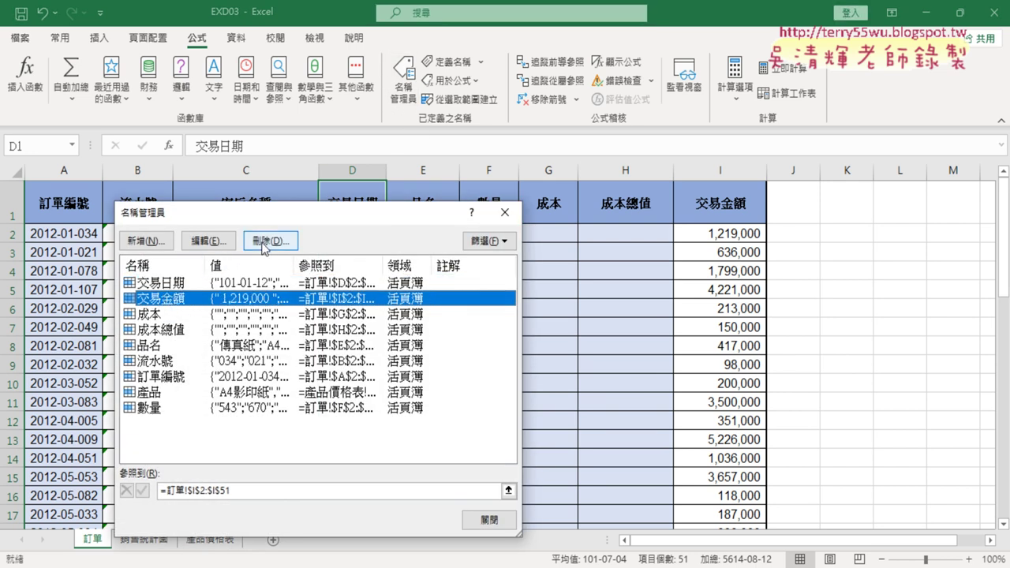
click(264, 243)
click(467, 331)
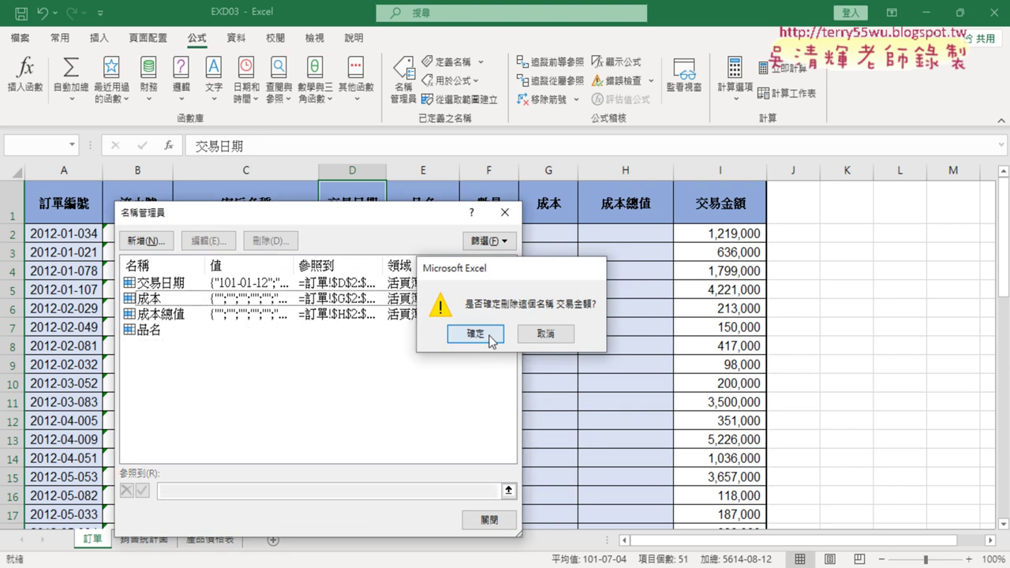
click(505, 210)
click(72, 234)
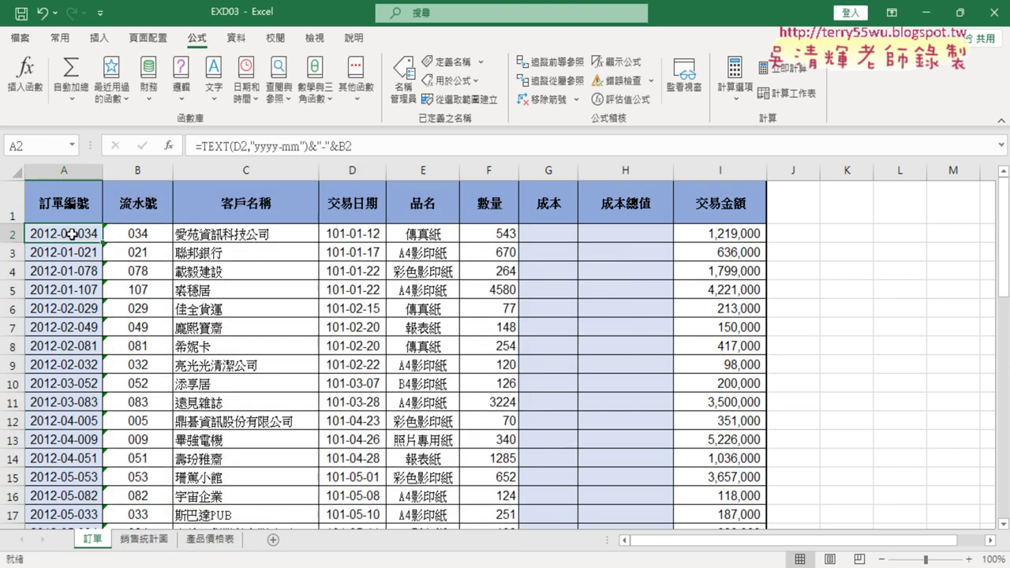
Replace D2 in A2's formula with the 交易日期 range name.
click(245, 147)
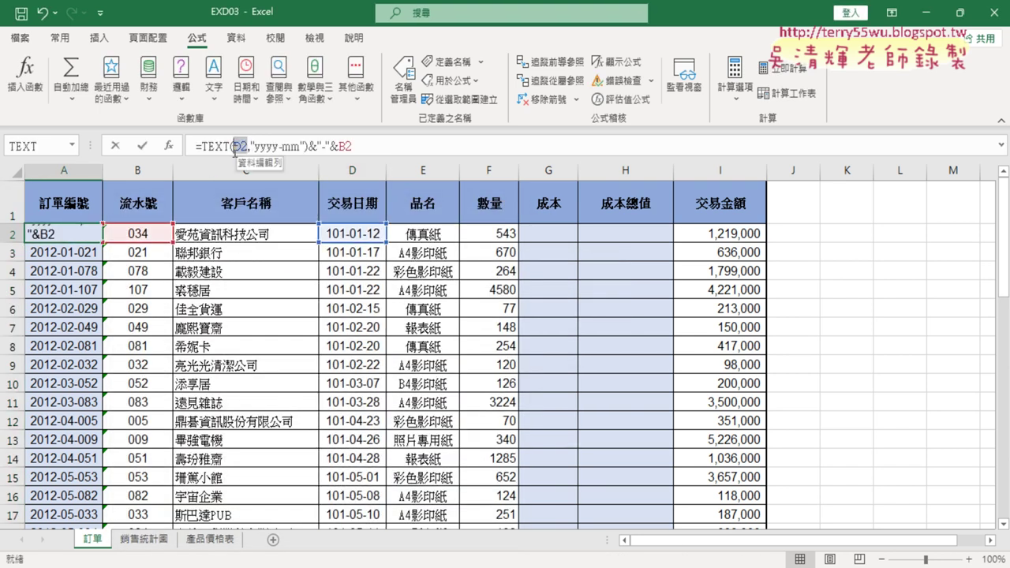
double_click(236, 147)
key(Delete)
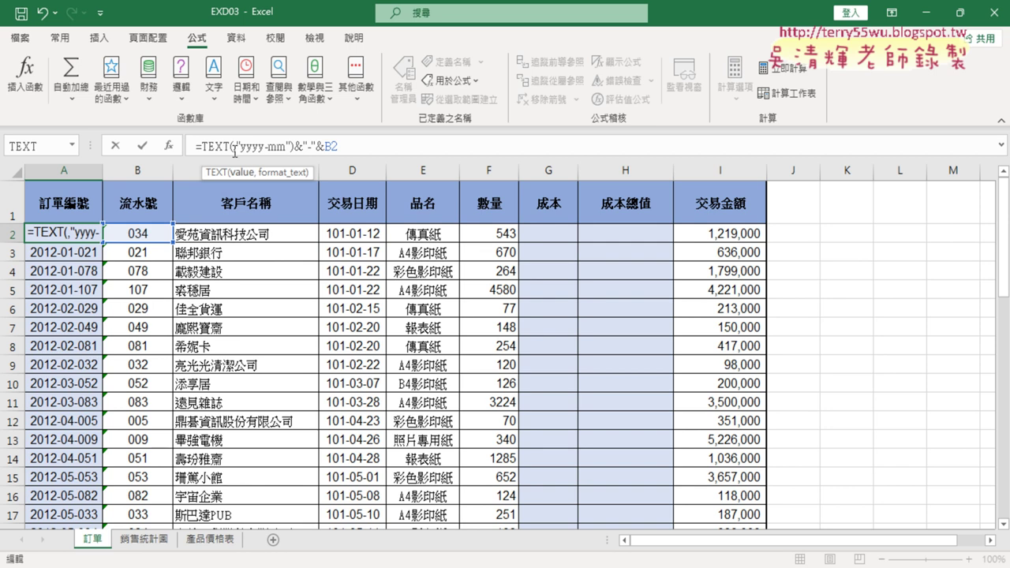
key(F3)
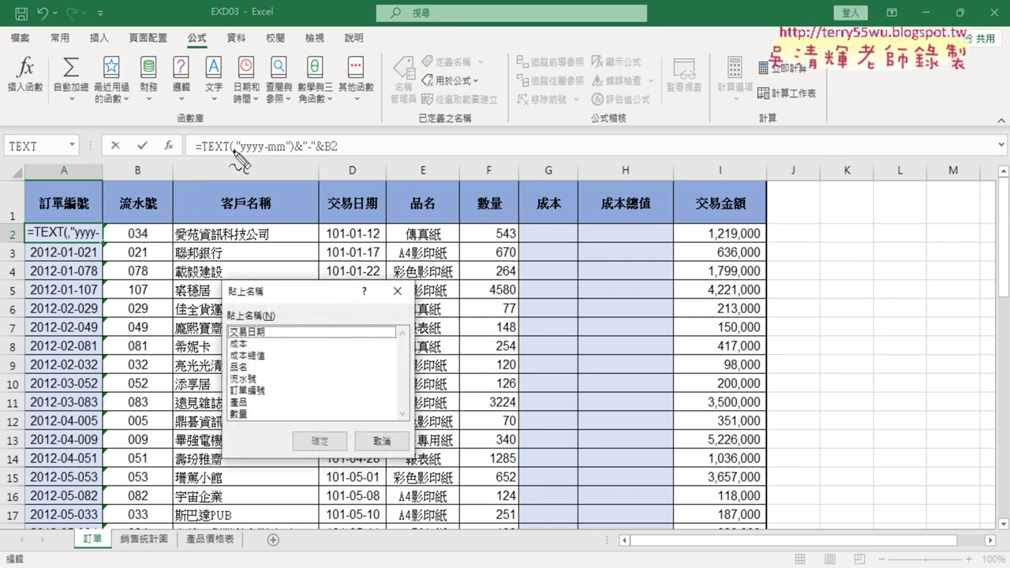
mouse_move(315, 211)
mouse_down()
mouse_move(364, 204)
mouse_move(329, 270)
mouse_move(372, 239)
mouse_move(417, 264)
mouse_up()
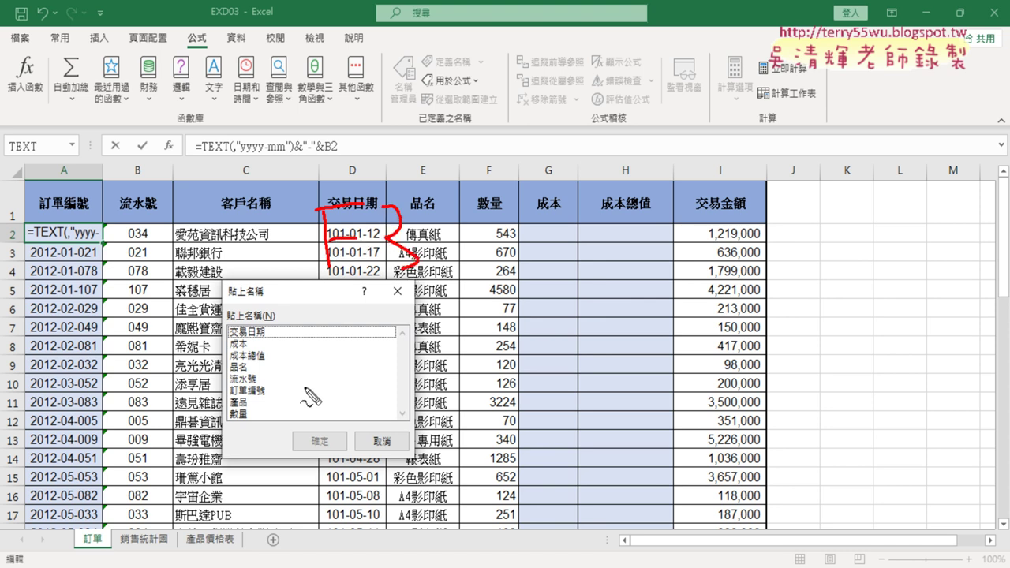
drag(232, 281, 241, 490)
mouse_move(241, 325)
mouse_down()
mouse_move(407, 426)
mouse_move(261, 473)
mouse_up()
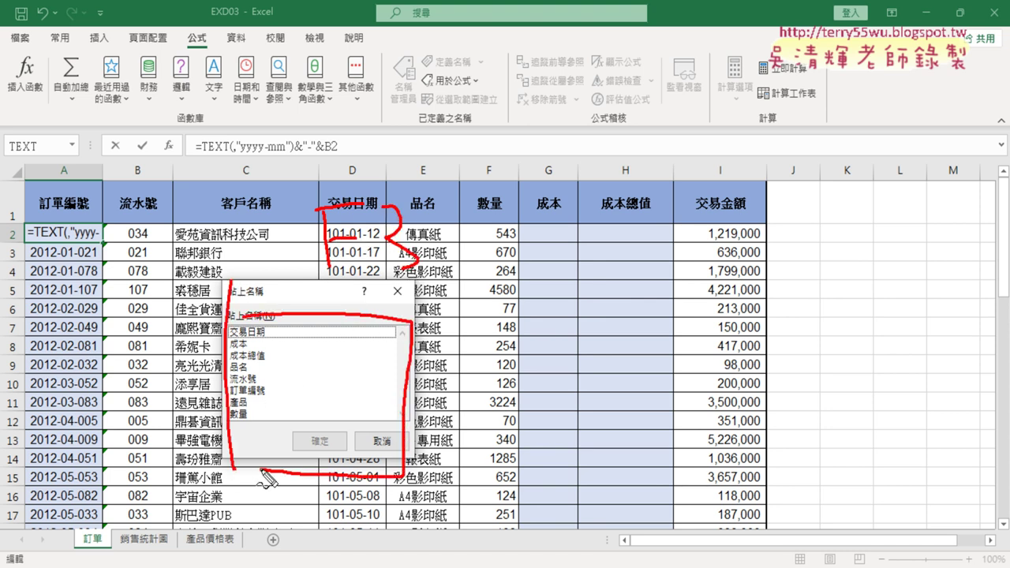
drag(426, 119, 432, 125)
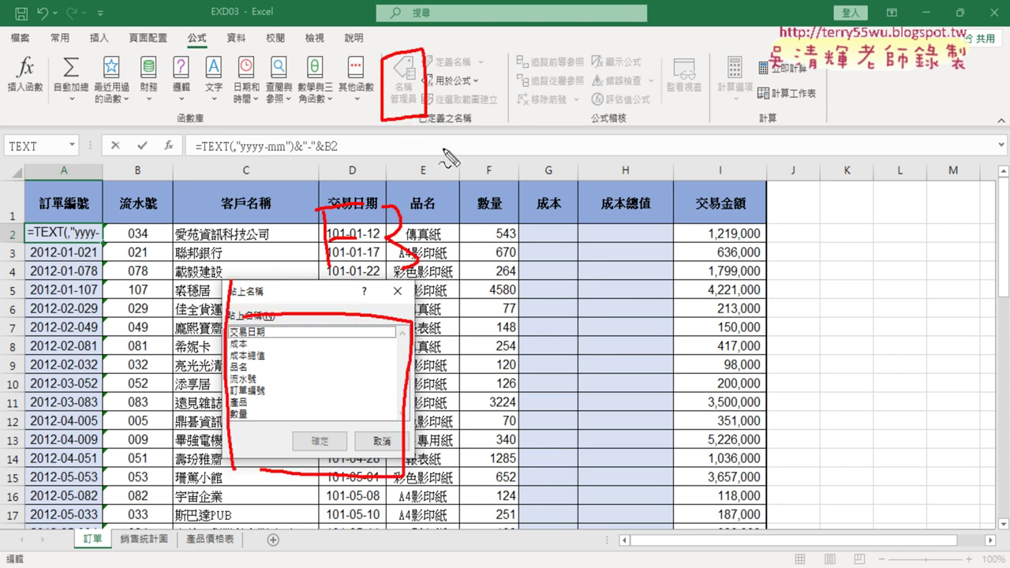
key(Escape)
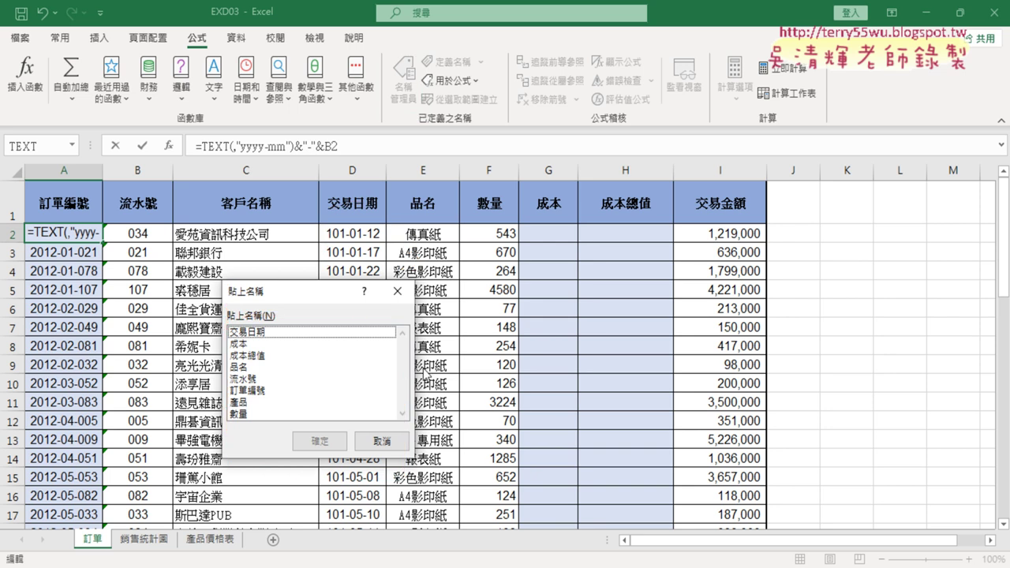
click(274, 338)
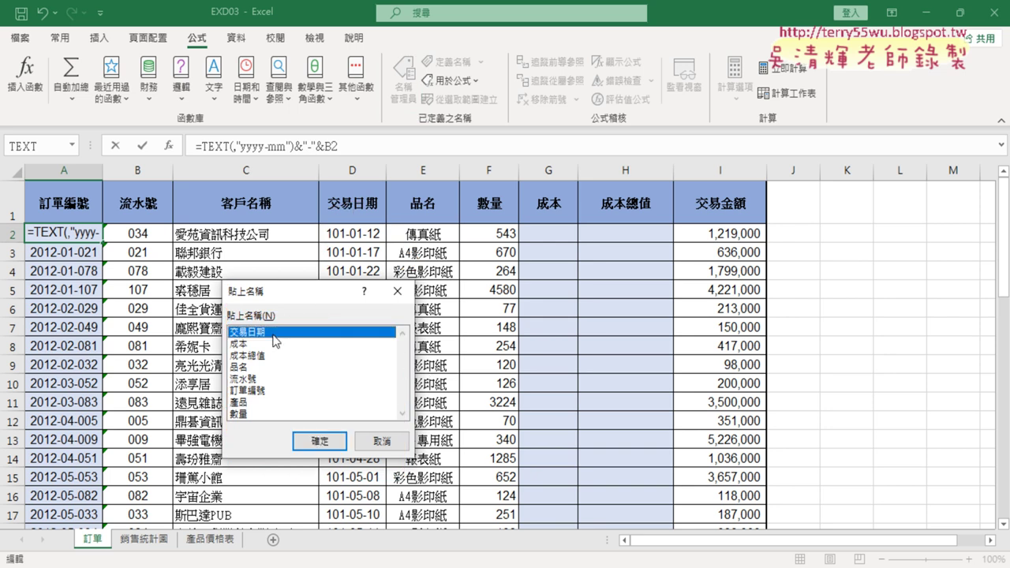
double_click(274, 338)
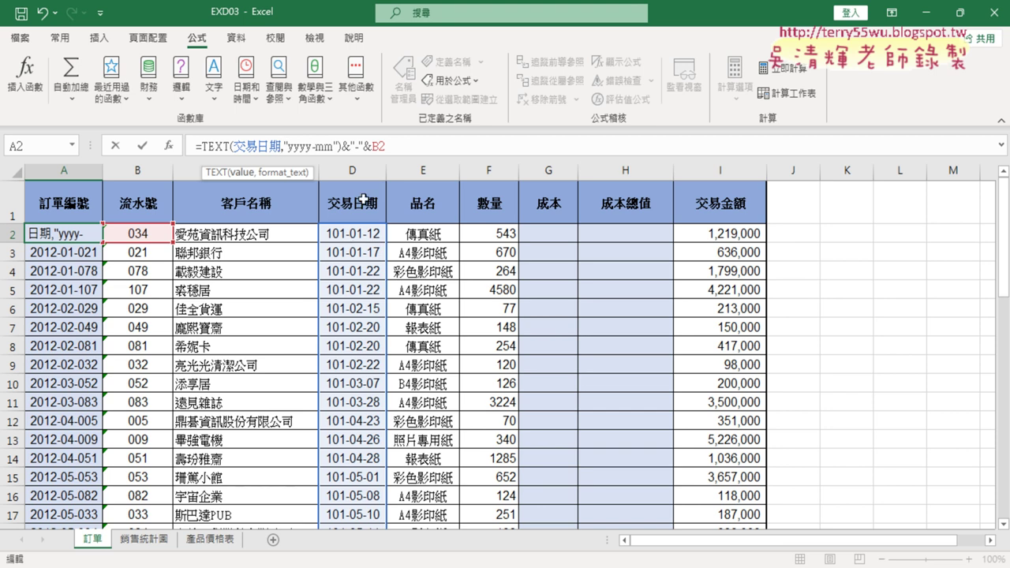
Replace B2 with the 流水號 range name and commit the formula.
double_click(394, 148)
key(BackSpace)
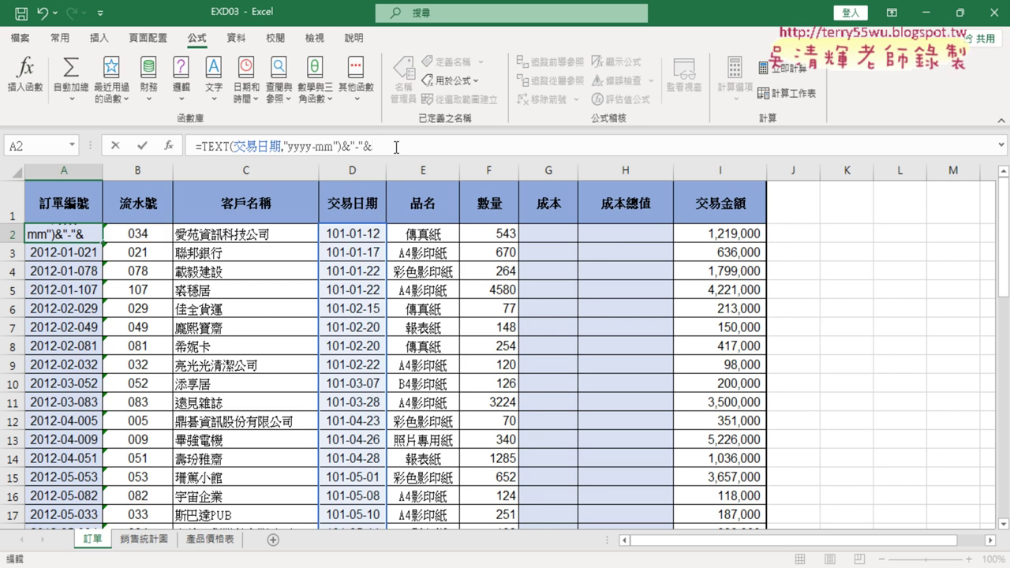
key(F3)
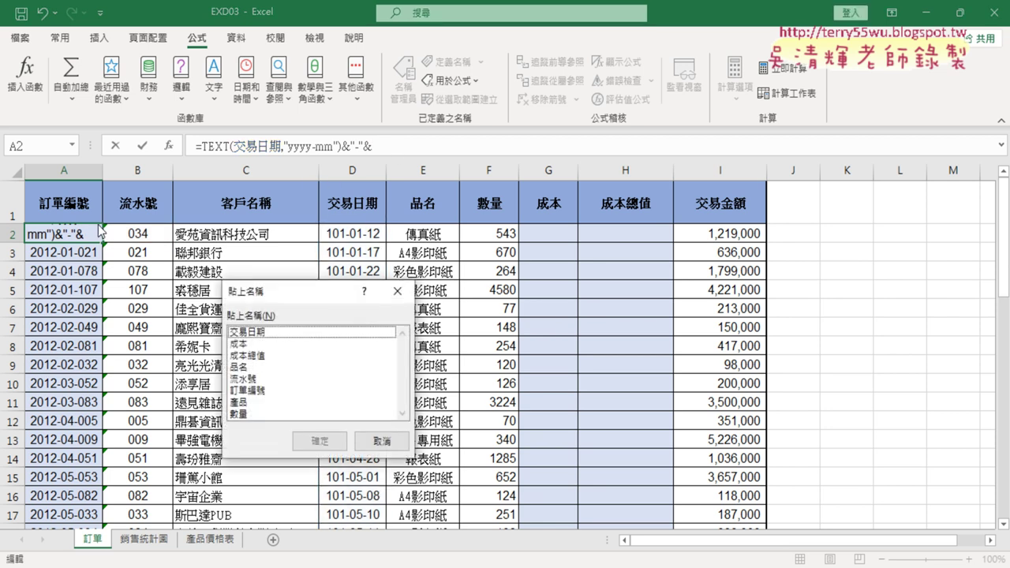
click(250, 378)
double_click(250, 378)
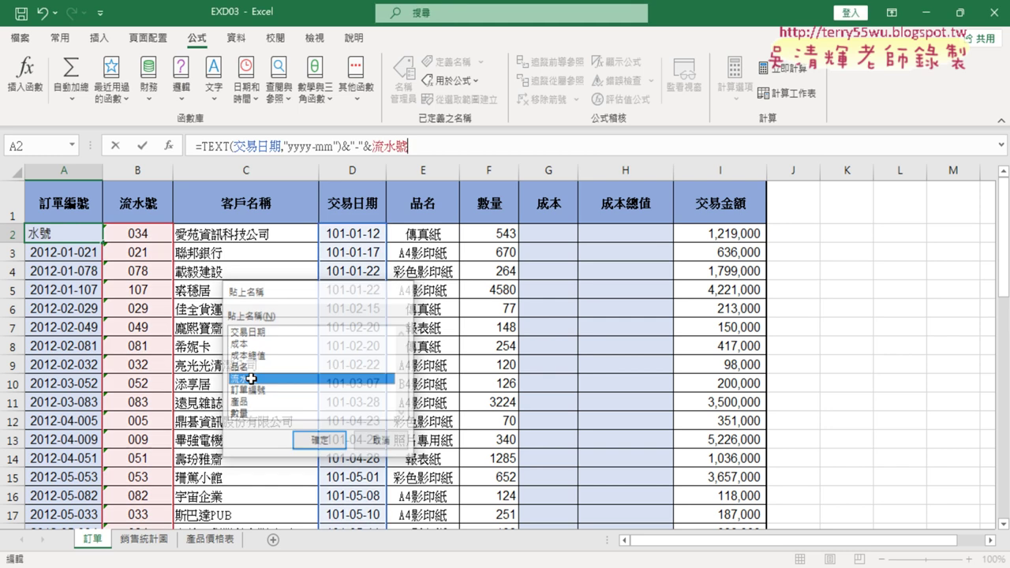
click(143, 147)
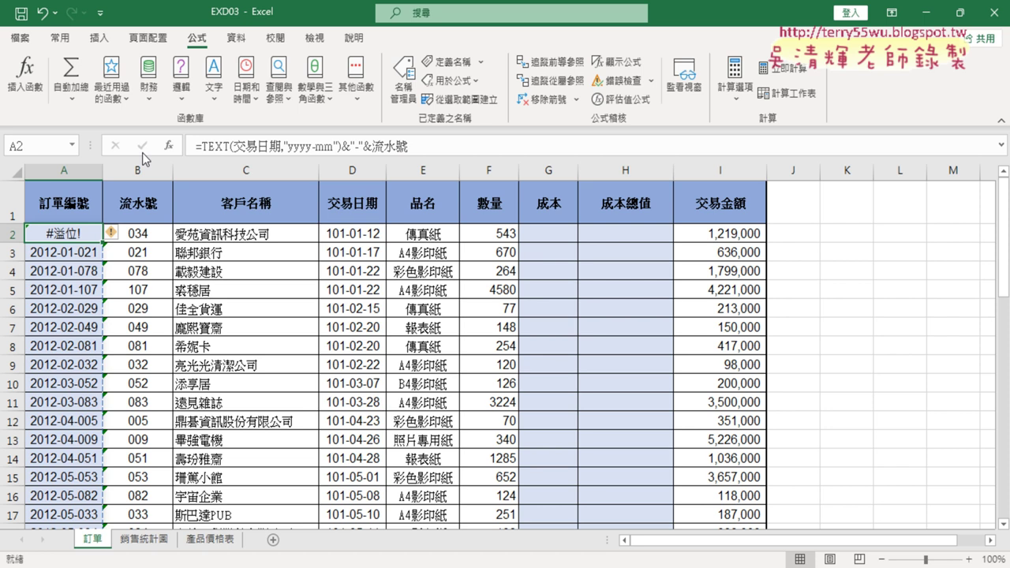
click(115, 233)
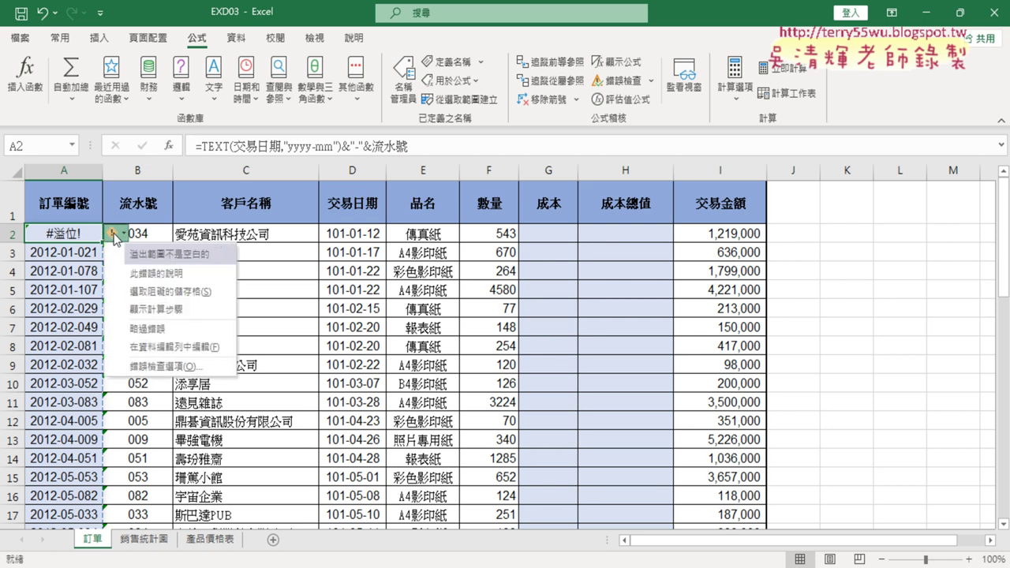
click(162, 328)
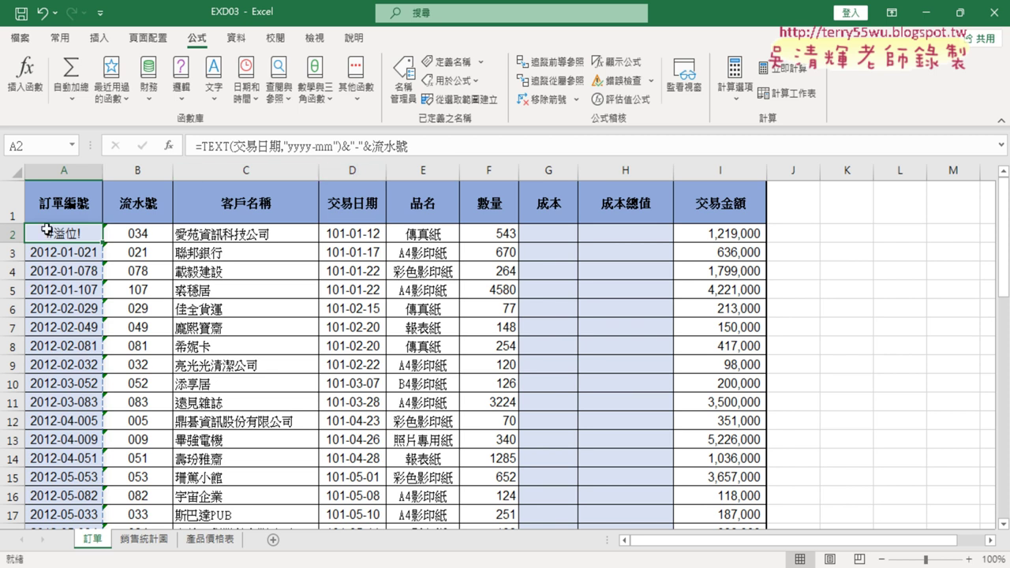
click(222, 145)
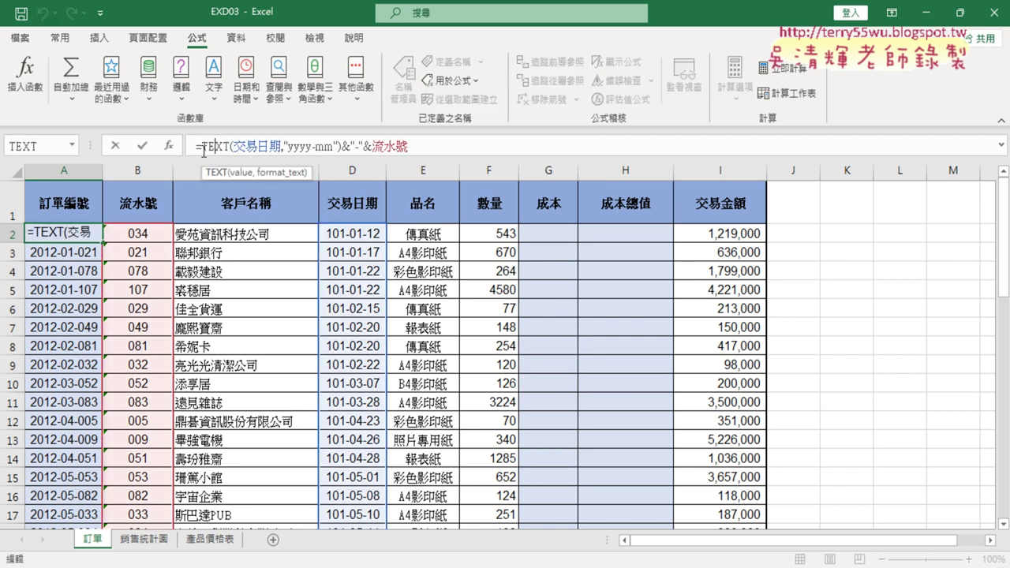
click(169, 146)
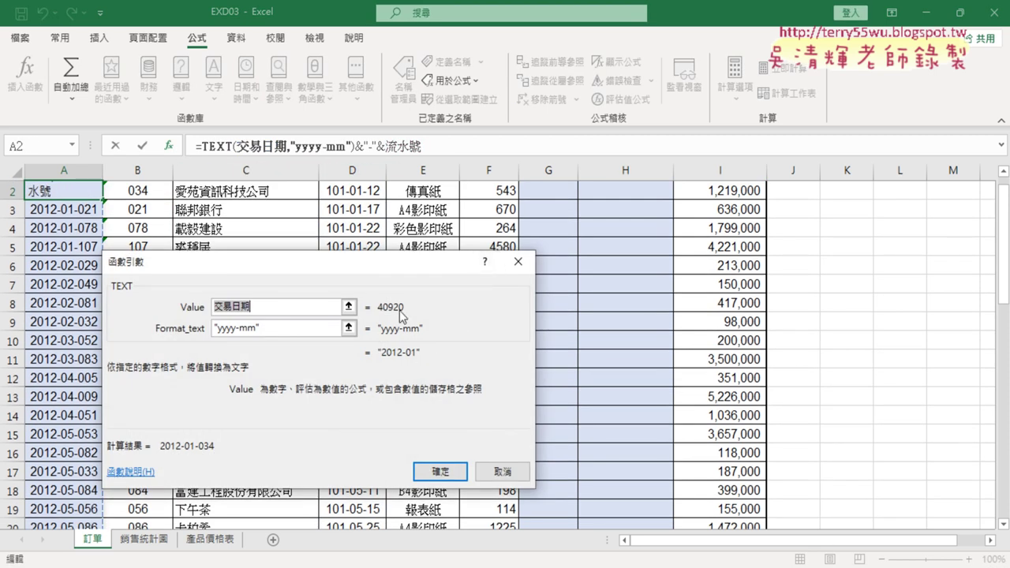
click(497, 478)
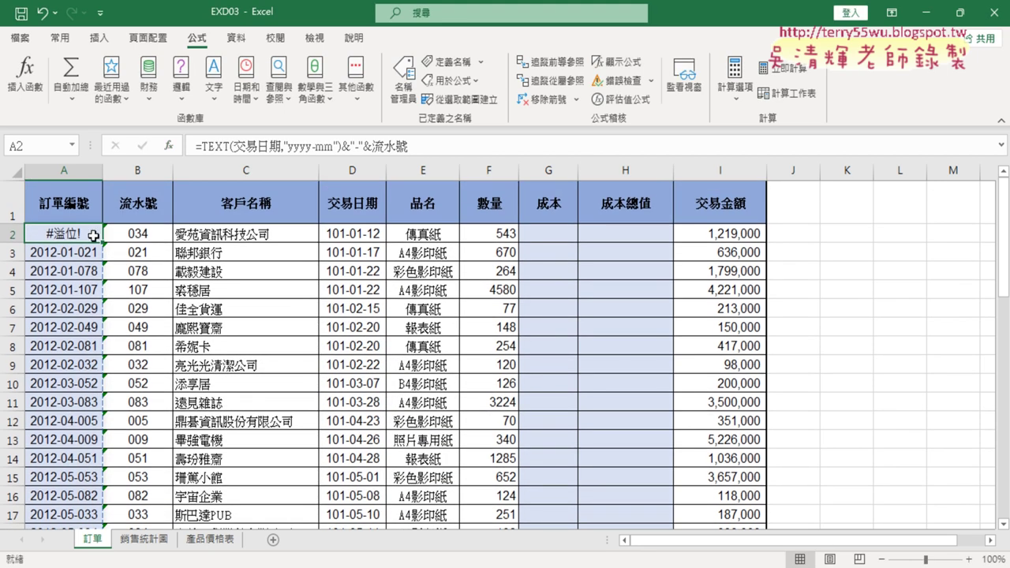
click(202, 146)
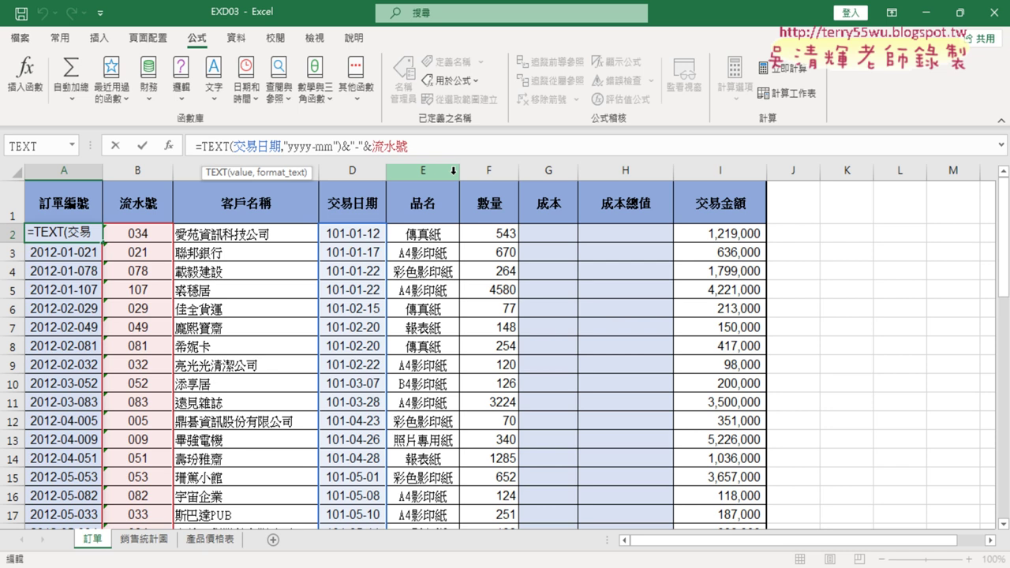
Enter the 交易日期-based order-number formula into all selected 訂單編號 cells, then recheck A2 without changes.
key(ctrl+Return)
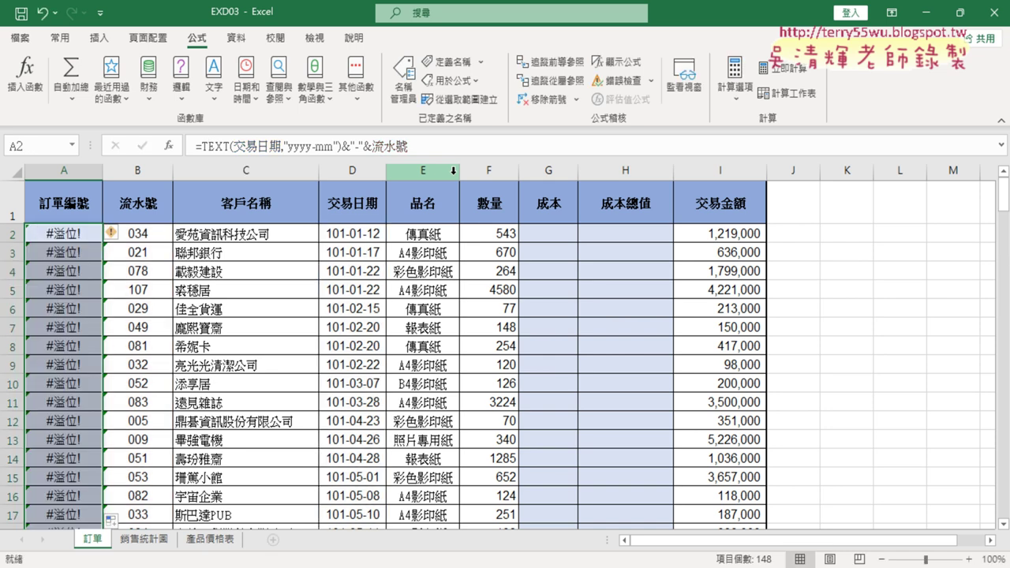
click(257, 148)
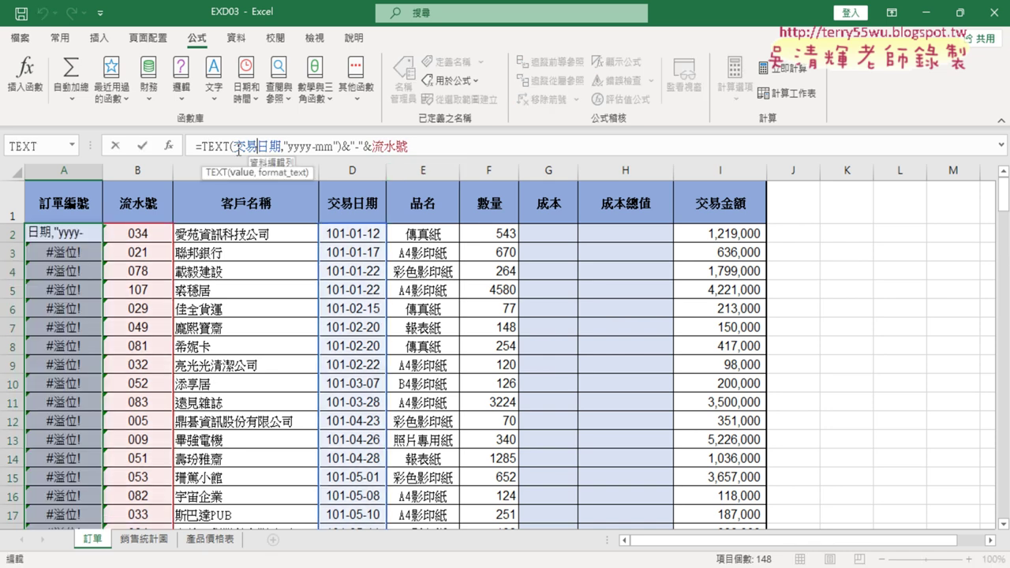
drag(234, 147, 279, 148)
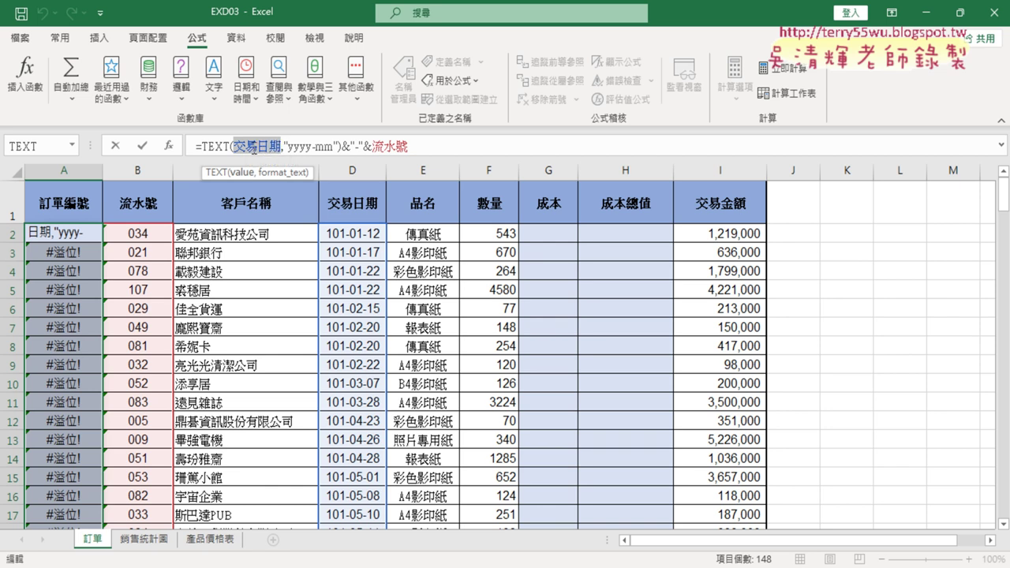
key(Left)
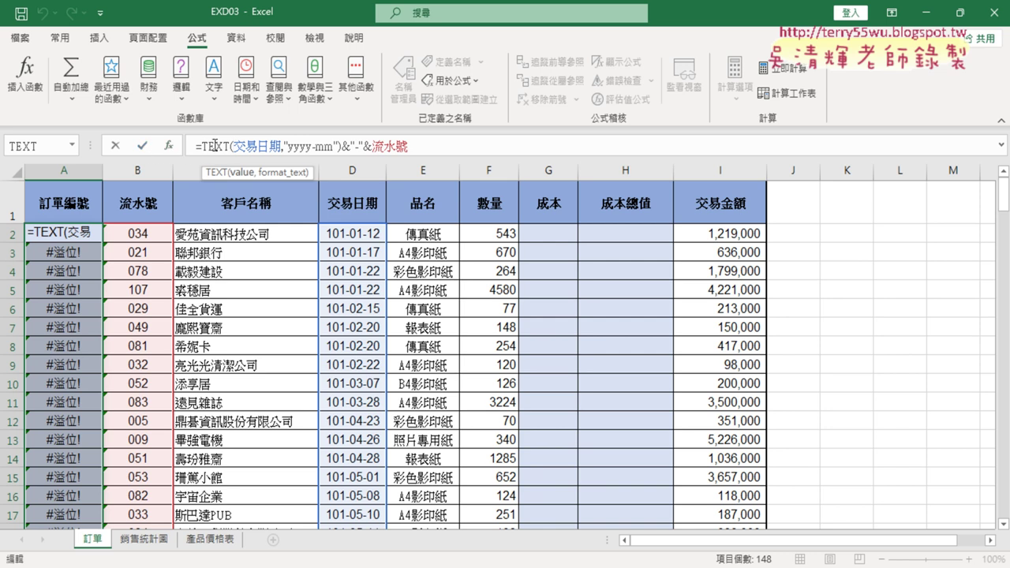
key(Return)
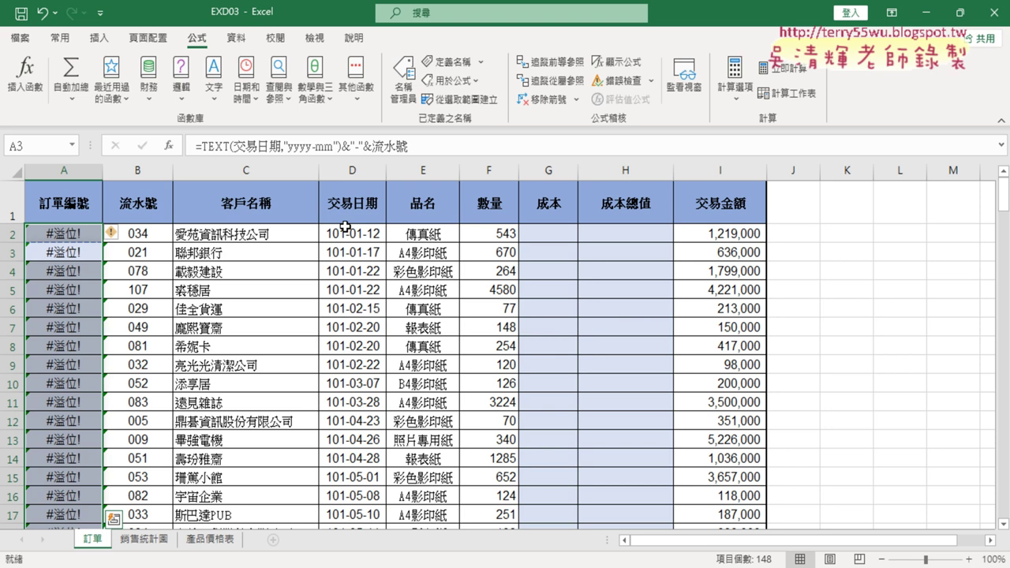
mouse_move(316, 225)
mouse_down()
mouse_move(314, 469)
mouse_move(387, 229)
mouse_move(400, 471)
mouse_up()
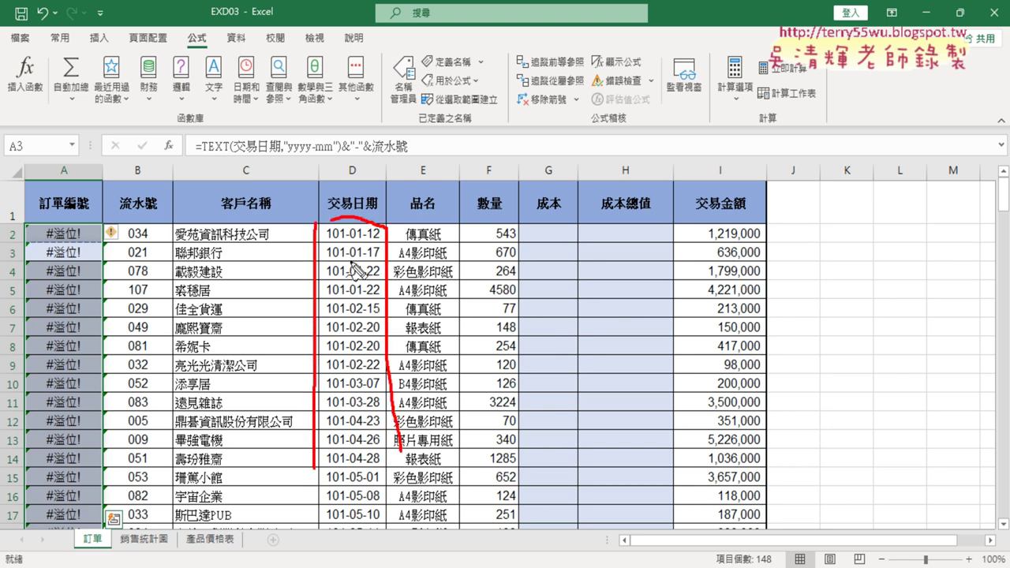
mouse_move(311, 191)
mouse_down()
mouse_move(319, 206)
mouse_move(266, 156)
mouse_up()
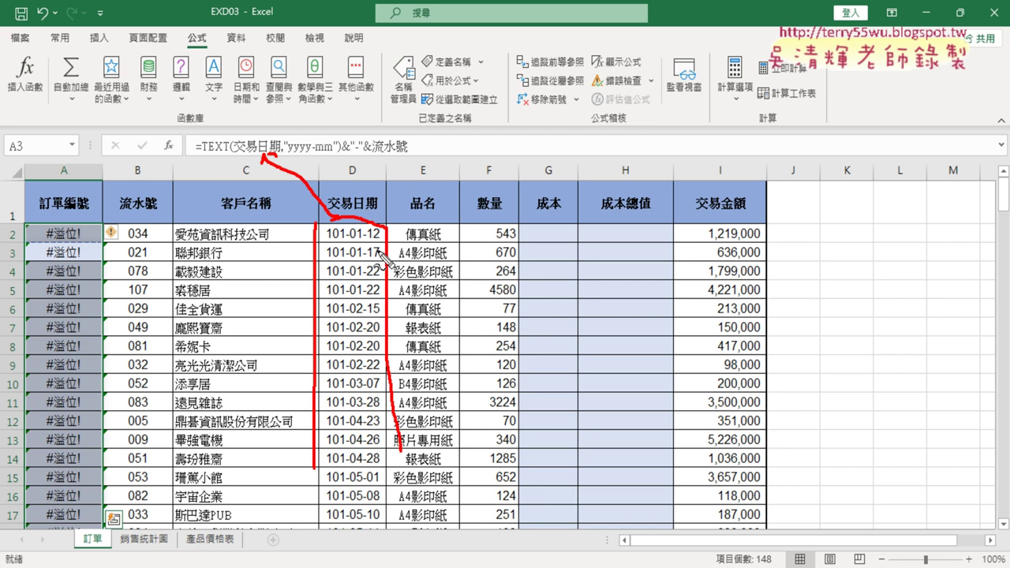
mouse_move(386, 250)
mouse_down()
mouse_move(335, 261)
mouse_move(363, 237)
mouse_up()
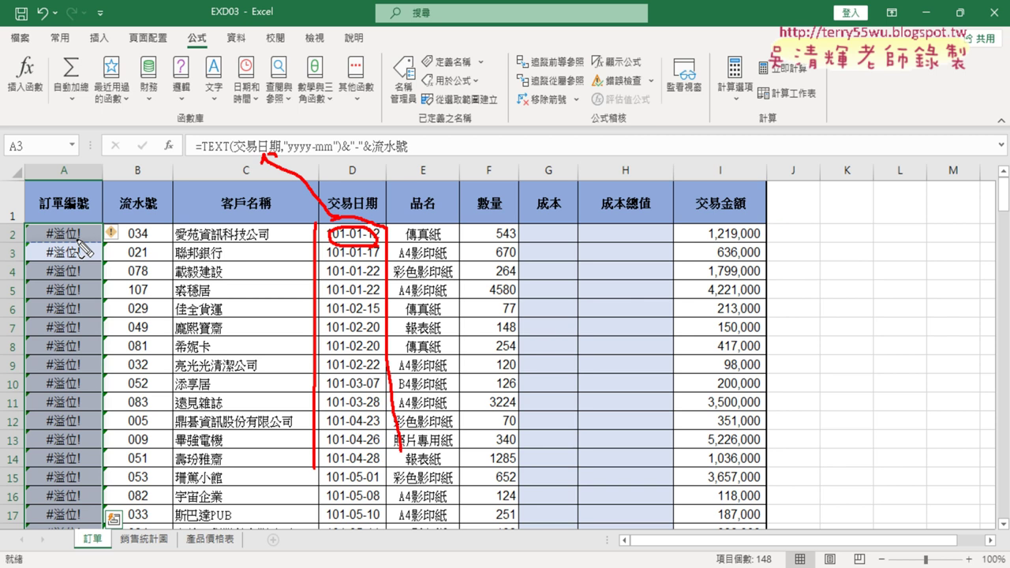
key(Escape)
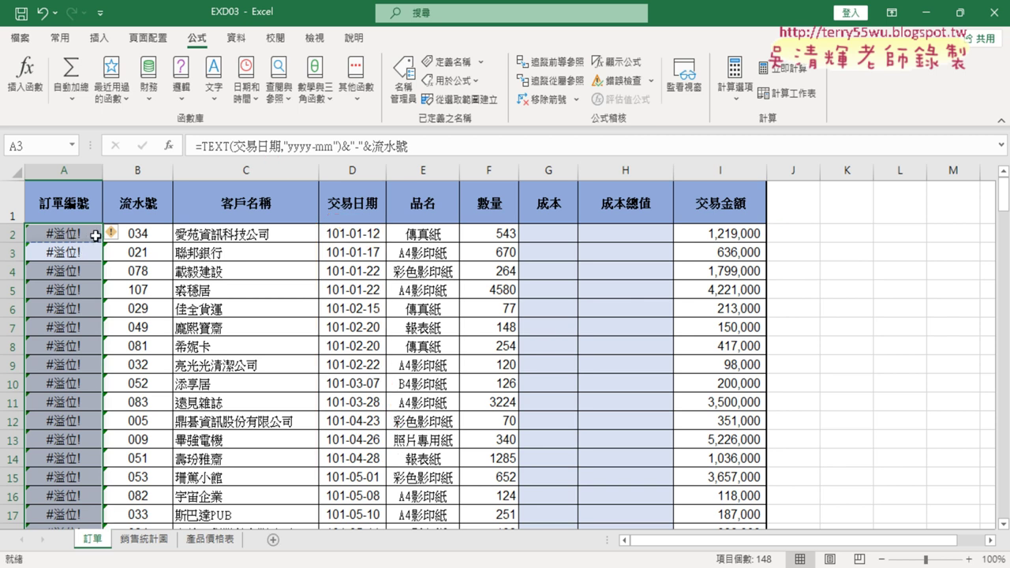
click(240, 148)
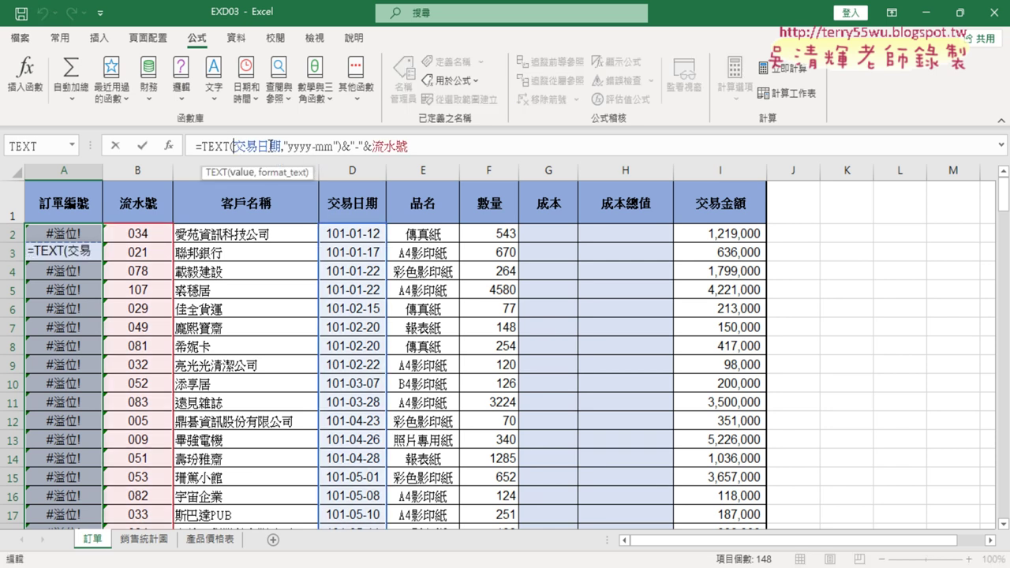
text(@)
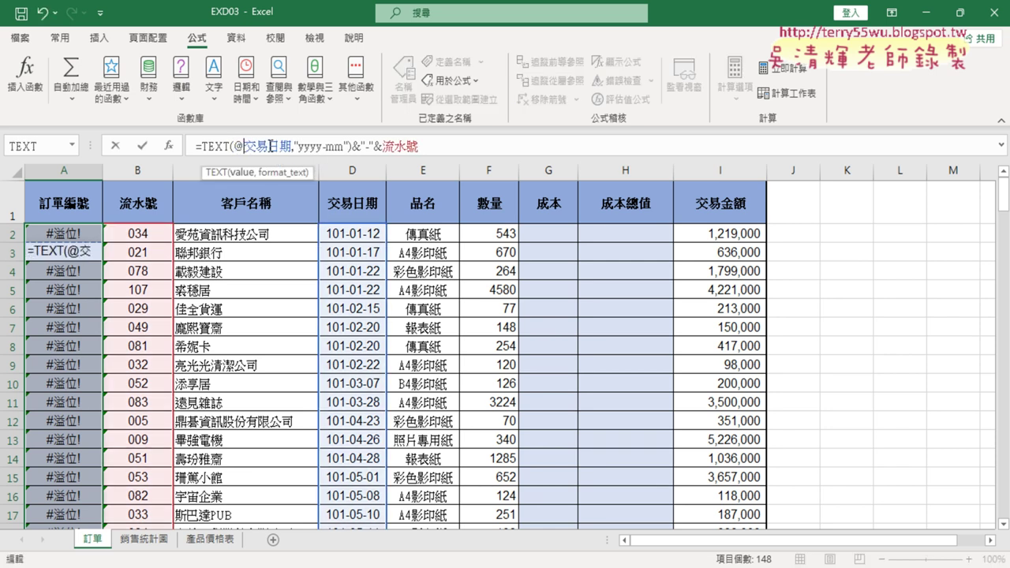
click(383, 146)
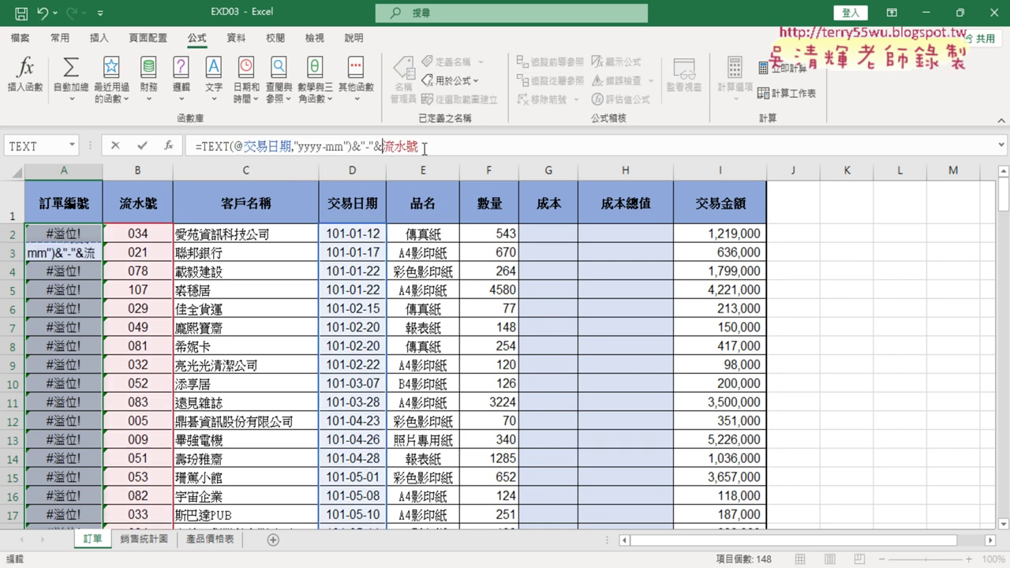
text(@)
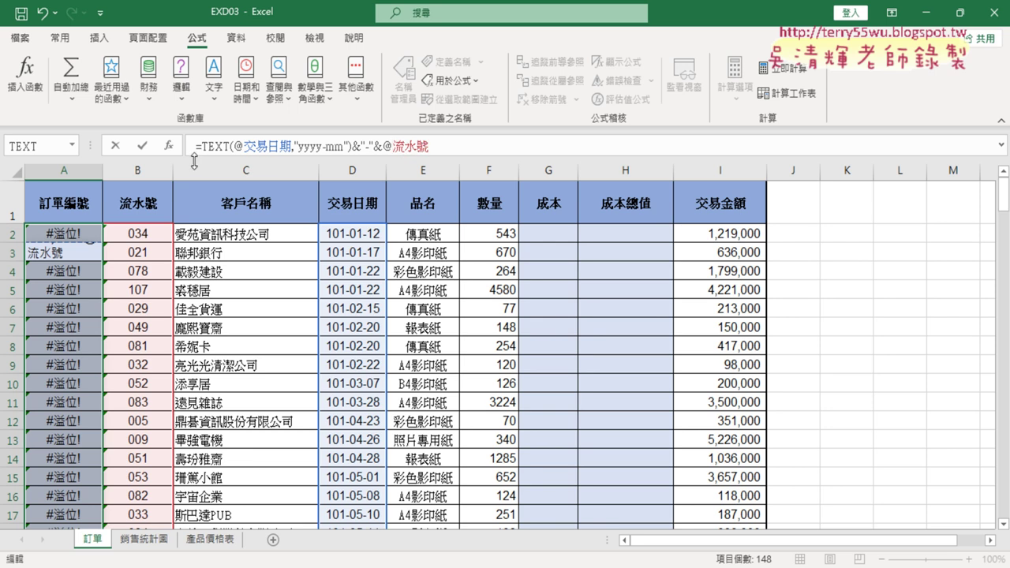
key(Return)
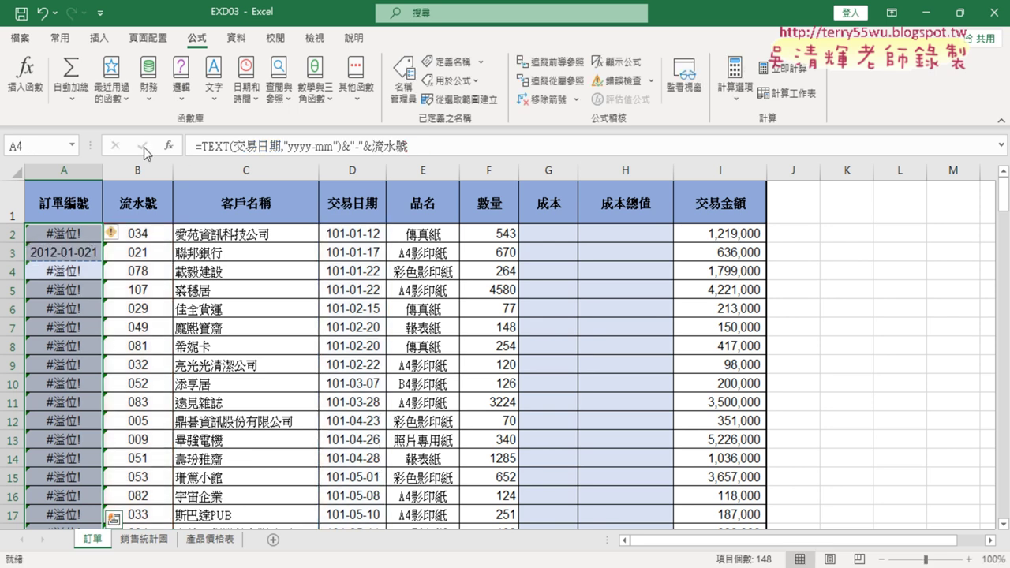
Copy A3's corrected formula up to A2 and down the whole 訂單編號 column.
click(56, 251)
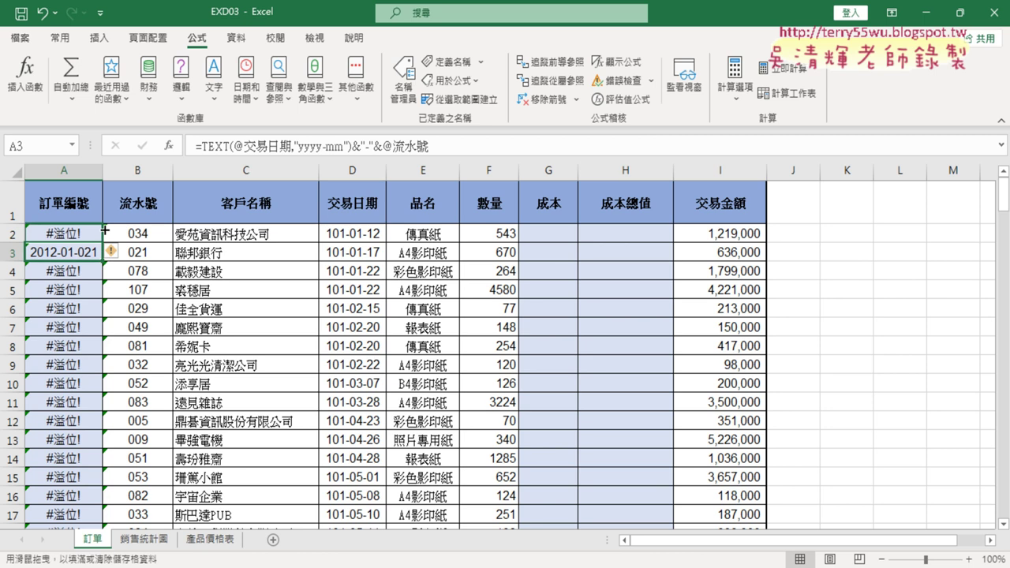
drag(104, 257, 103, 237)
double_click(104, 261)
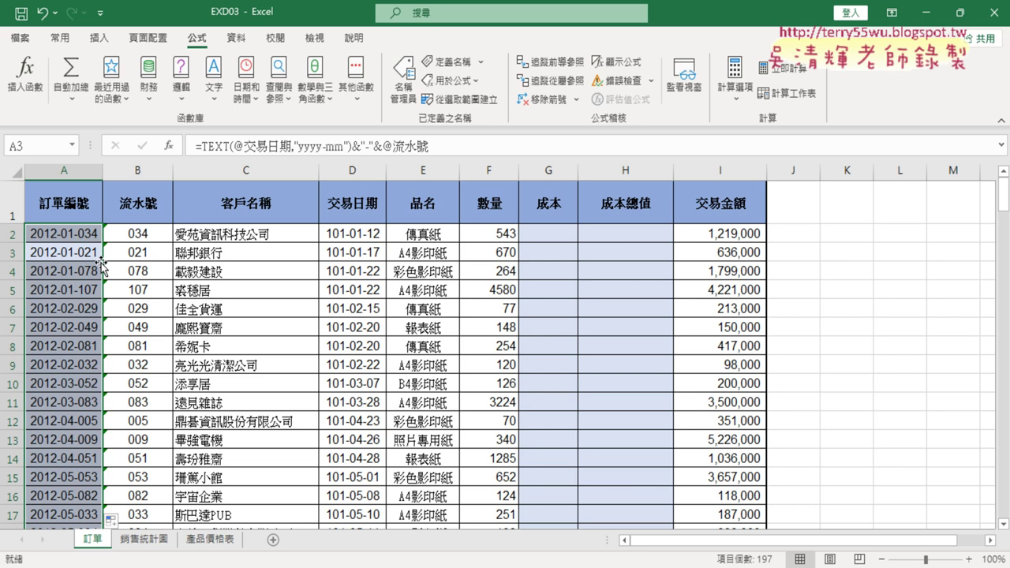
click(343, 146)
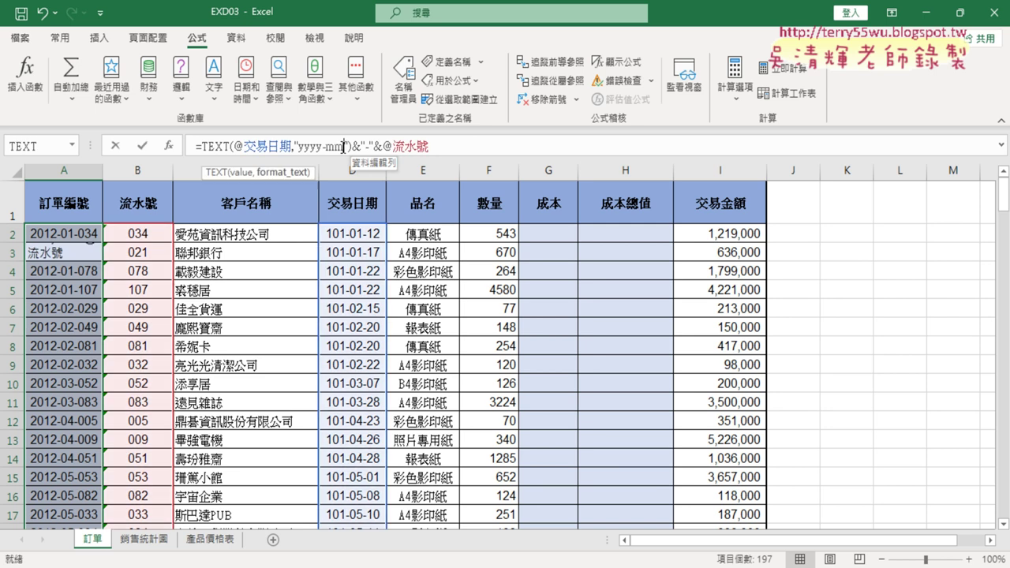
click(427, 147)
click(343, 146)
text(-)
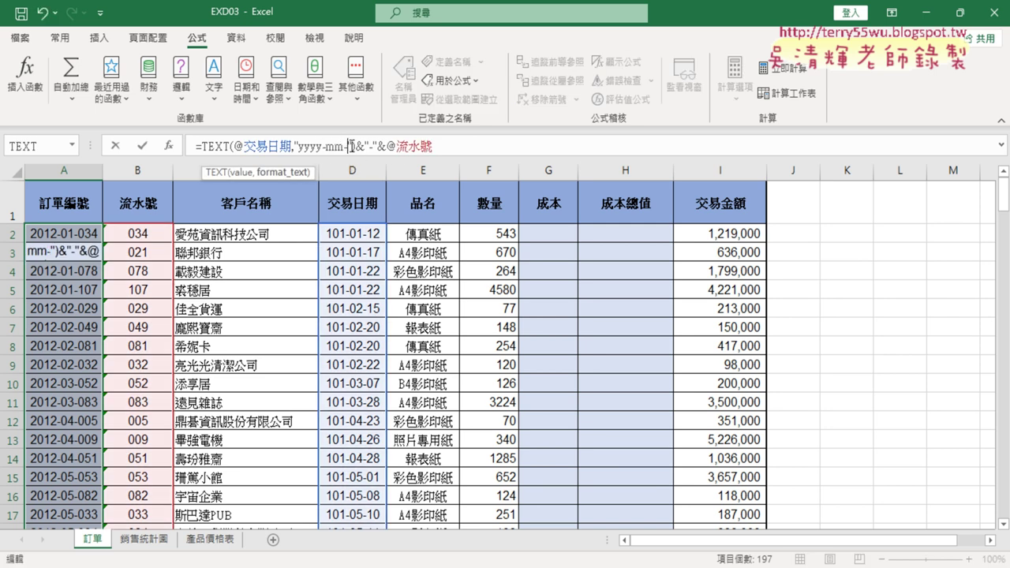
drag(356, 146, 380, 147)
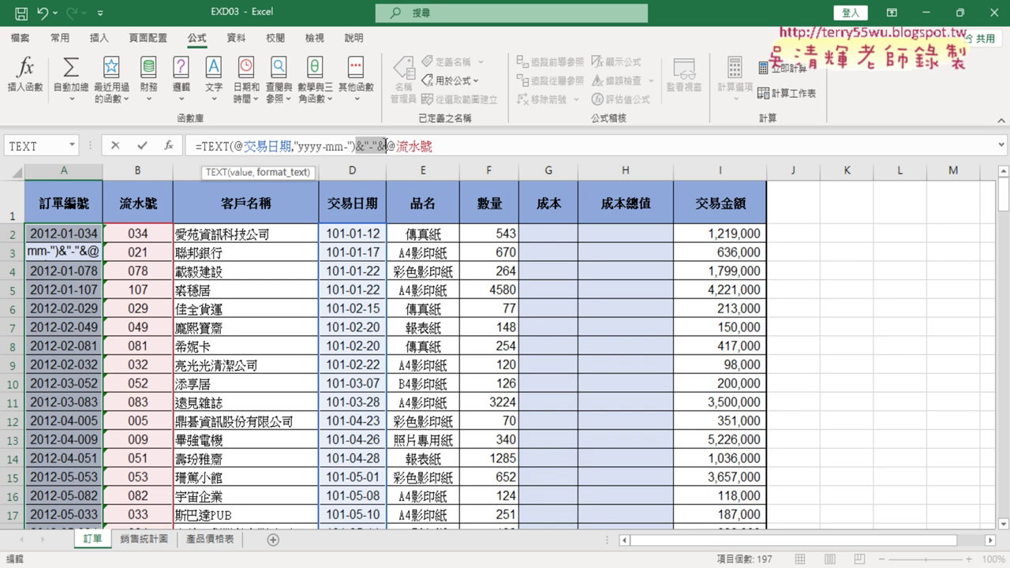
key(Delete)
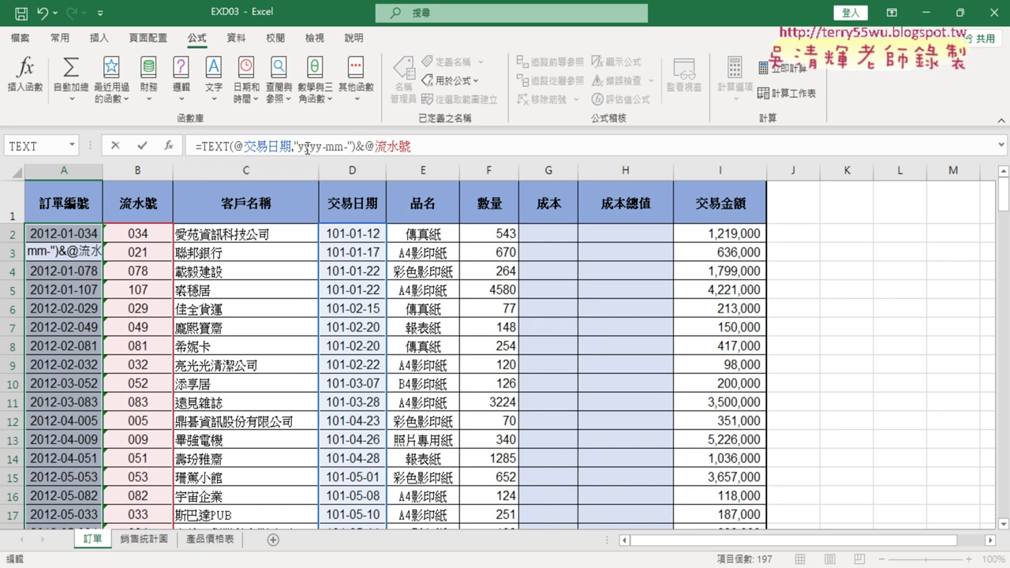
click(329, 151)
click(144, 146)
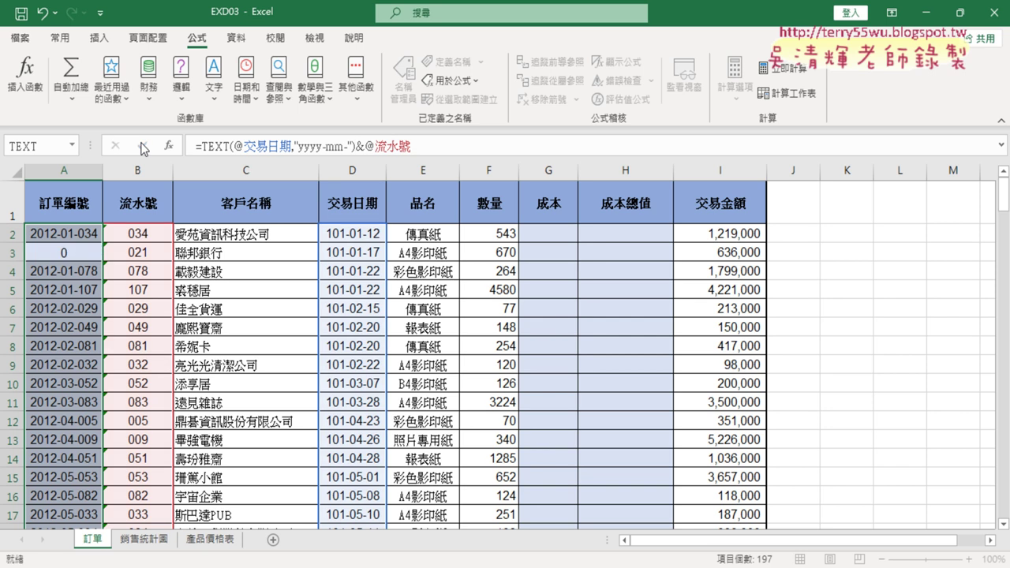
Fill the simplified formula down 訂單編號, verify A2's formula, and switch to the 308_銷售訂單 document.
double_click(103, 262)
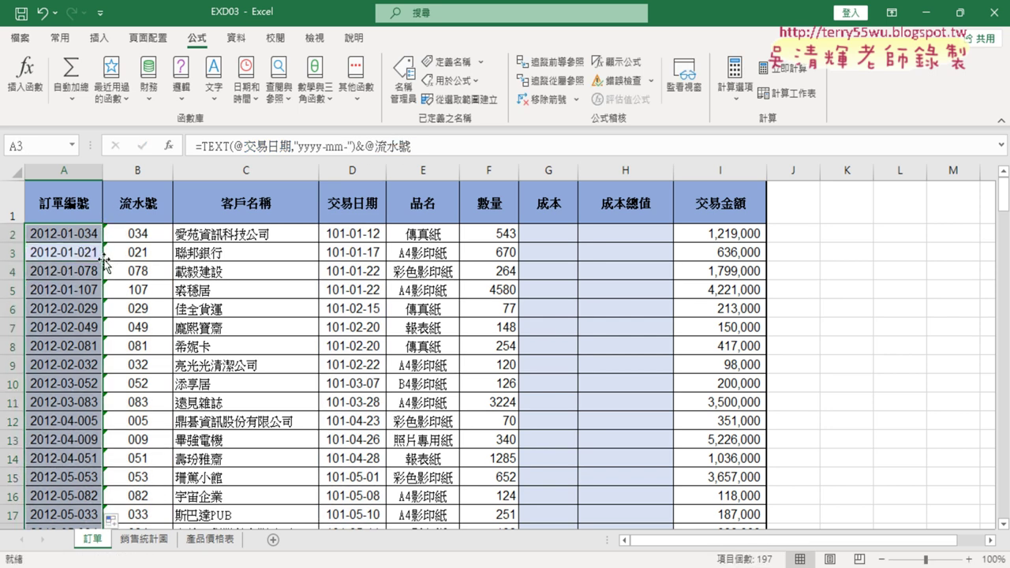
click(84, 233)
click(434, 146)
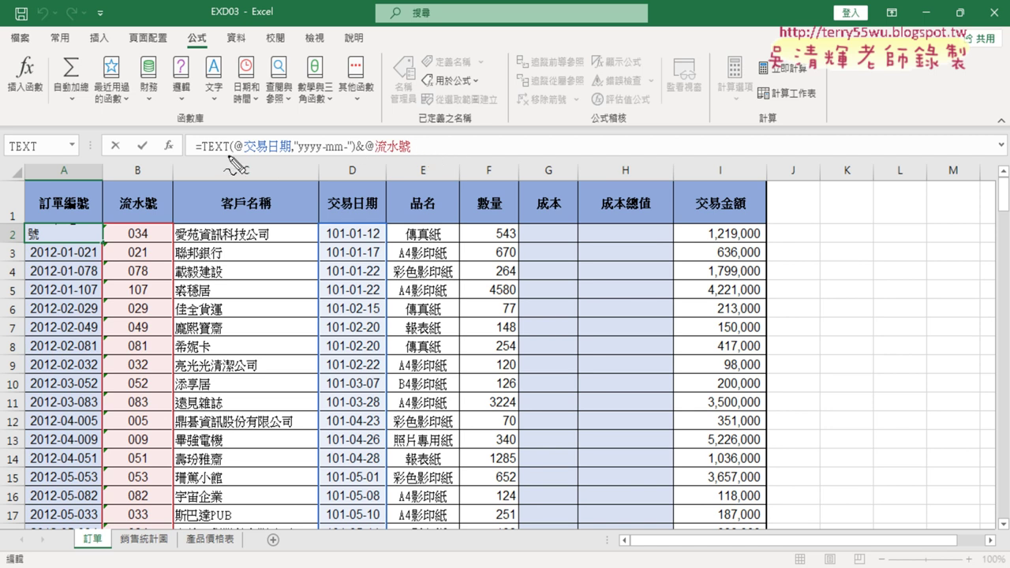
drag(233, 155, 239, 155)
drag(363, 156, 373, 153)
key(Escape)
click(143, 147)
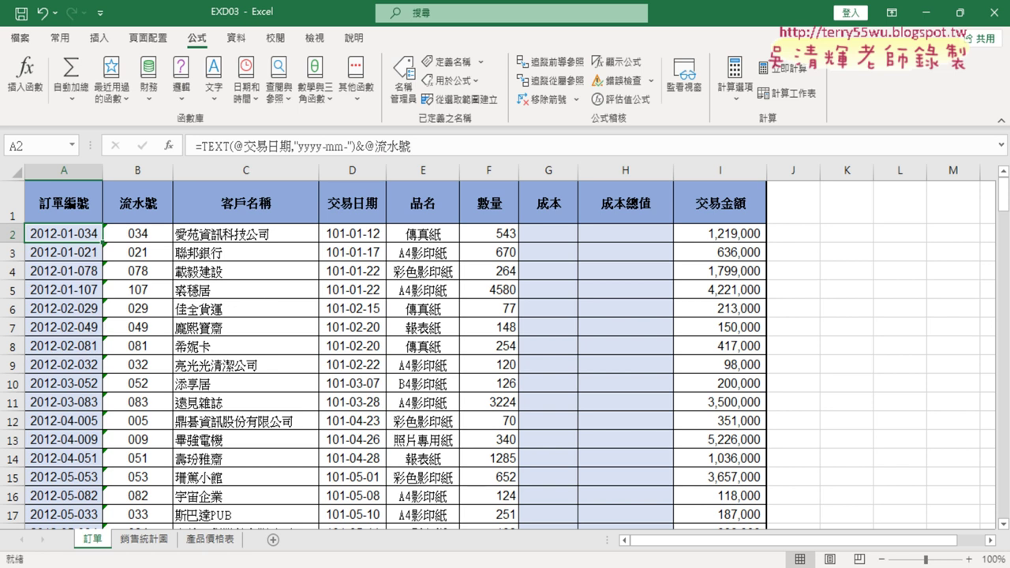
click(497, 529)
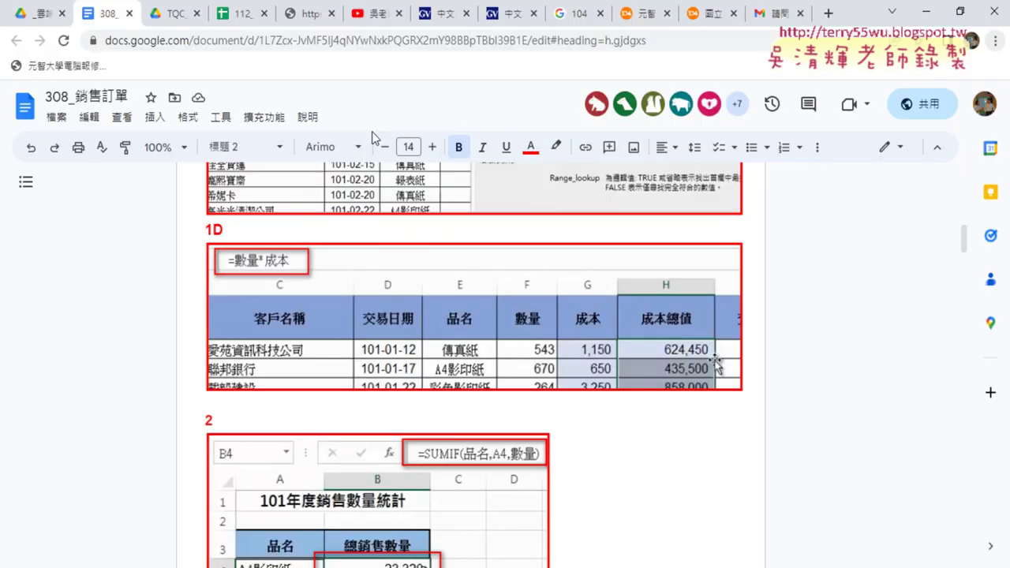
Read sections C and D of the TQC exercise PDF on 成本 and 成本總值, then return to Excel.
click(166, 16)
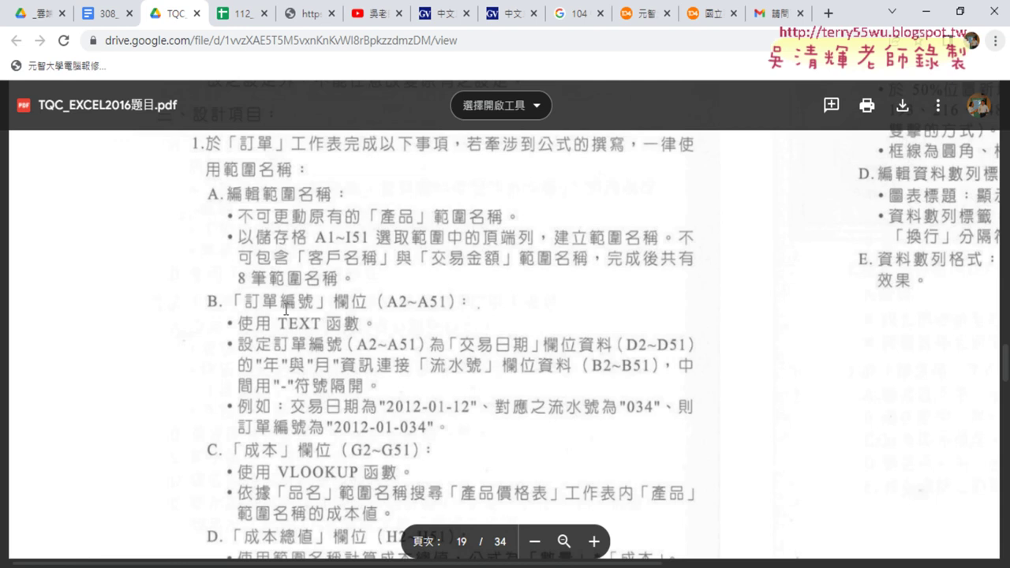
scroll(285, 309, down, 4)
scroll(369, 308, up, 3)
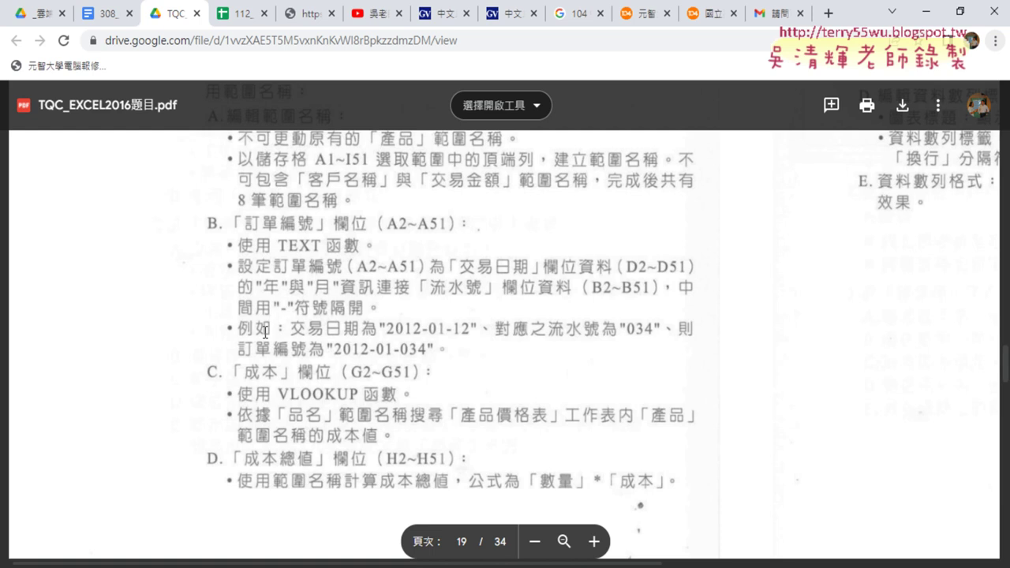
scroll(265, 332, down, 2)
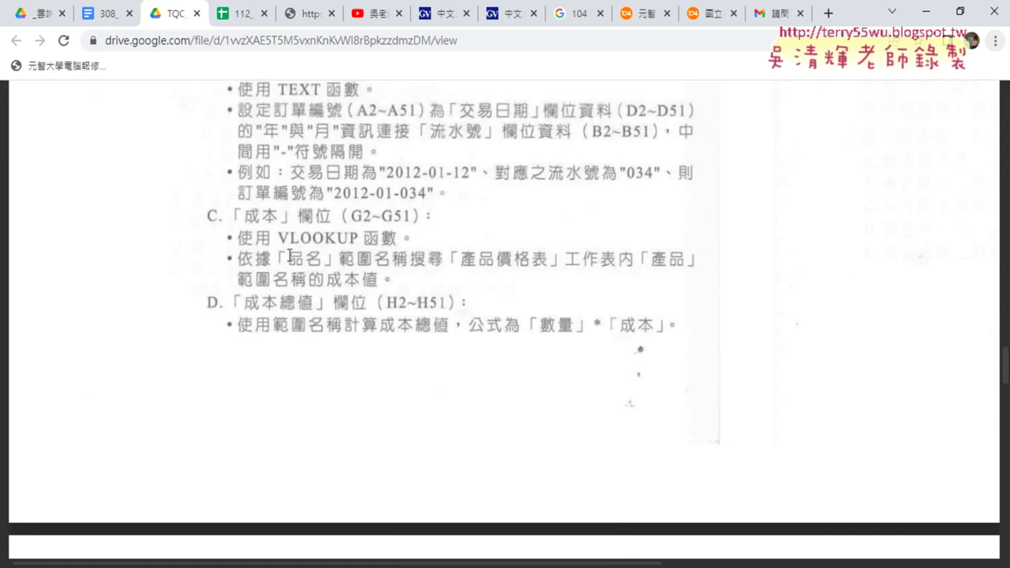
key(alt+Tab)
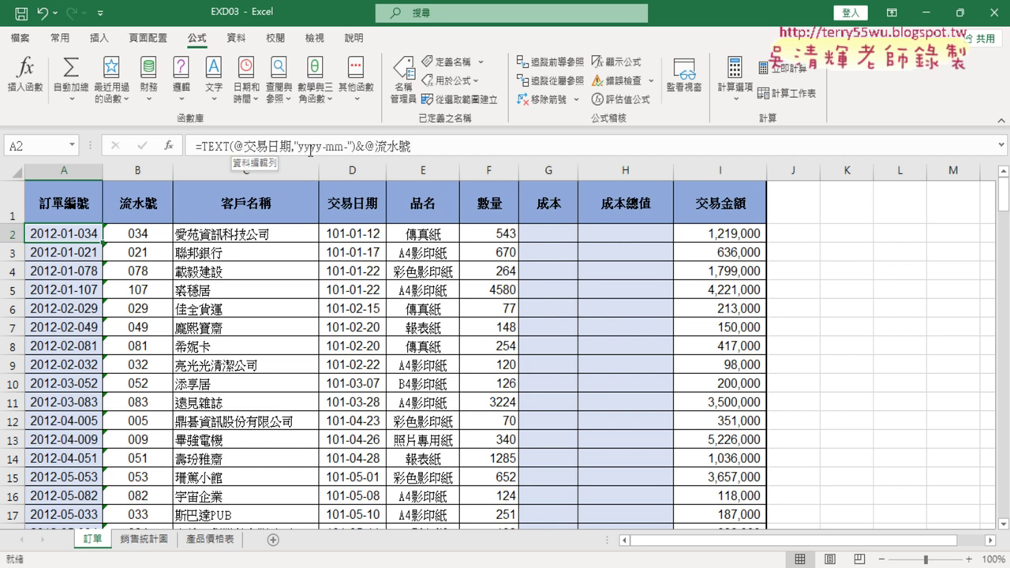
key(alt+Tab)
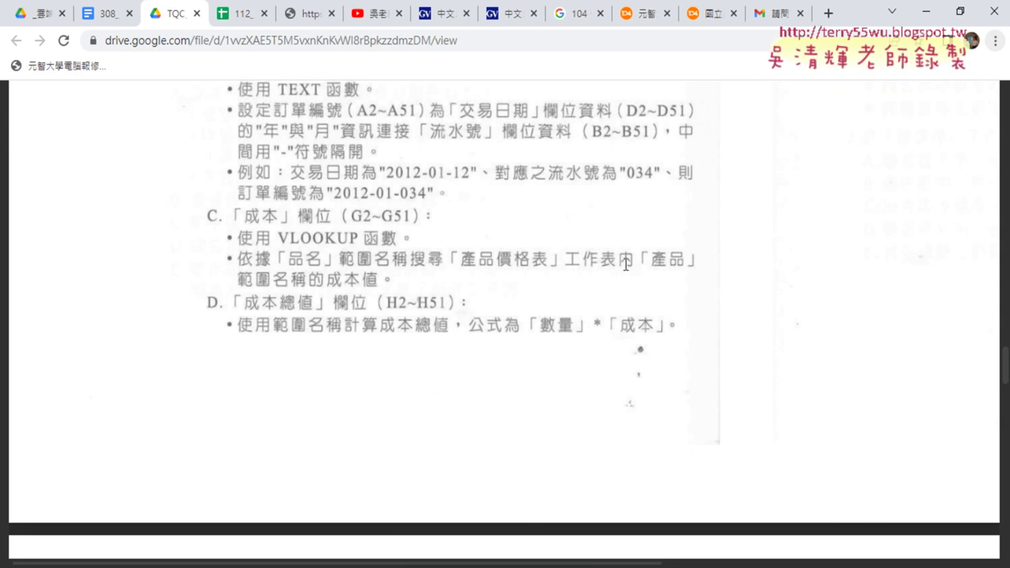
key(alt+Tab)
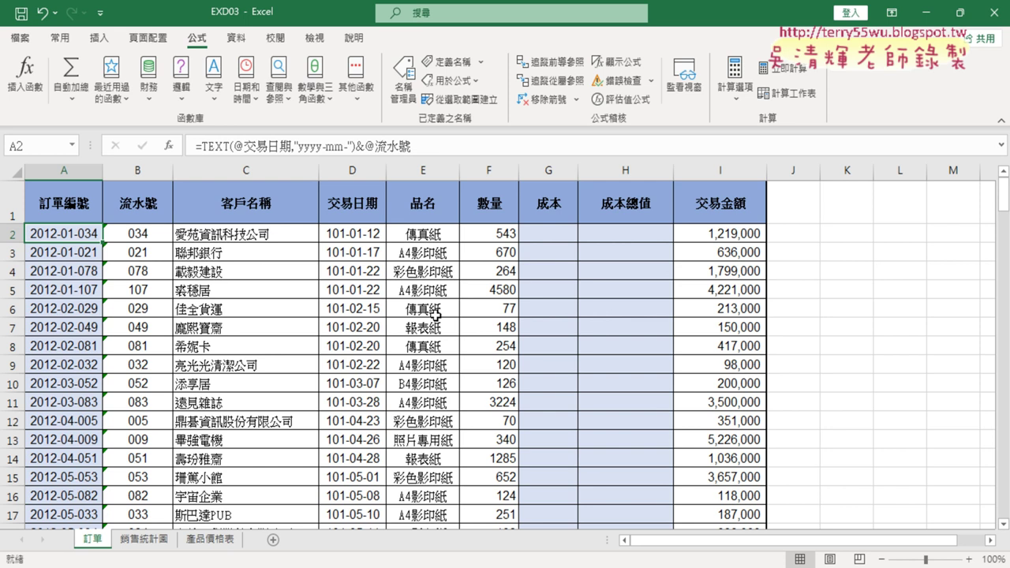
Check the 銷售統計圖 sheet and E2's product name, then select G2 on the 訂單 sheet.
click(543, 236)
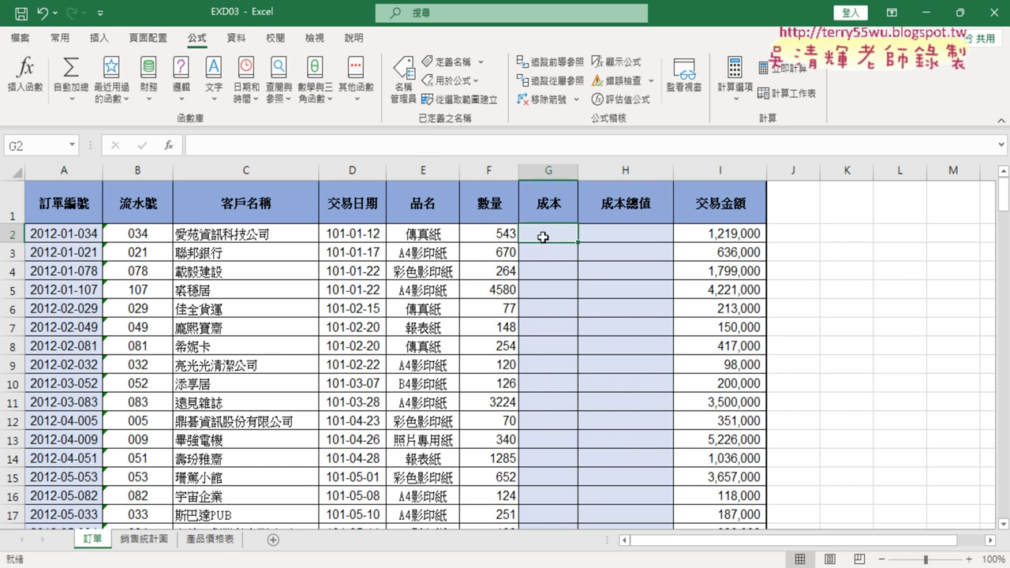
click(159, 544)
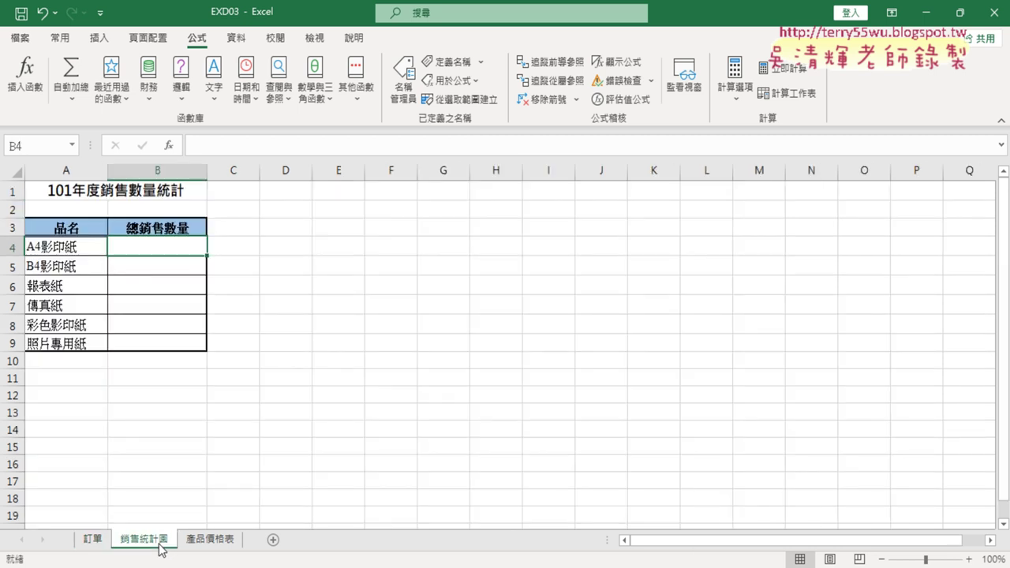
click(90, 540)
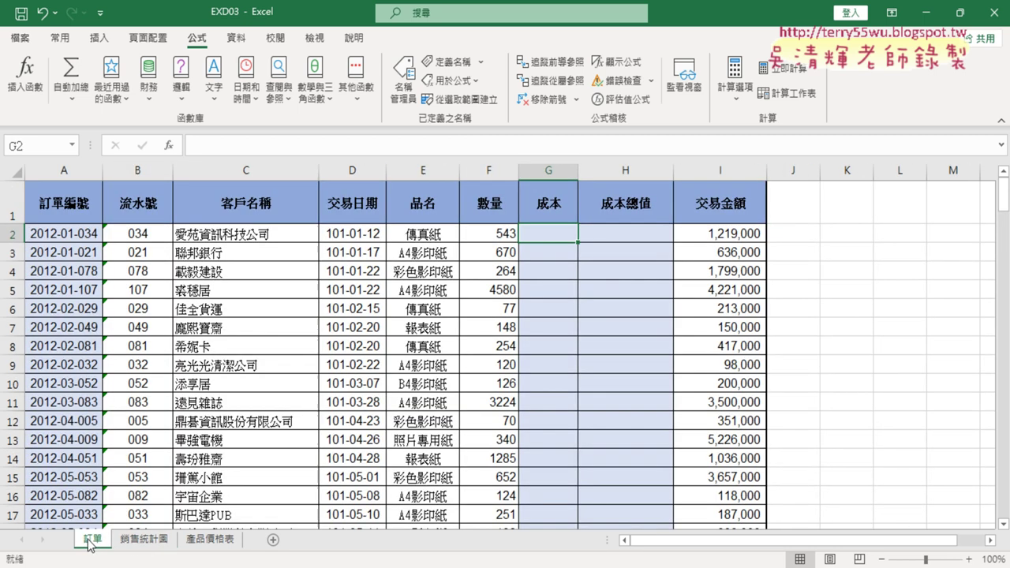
click(426, 235)
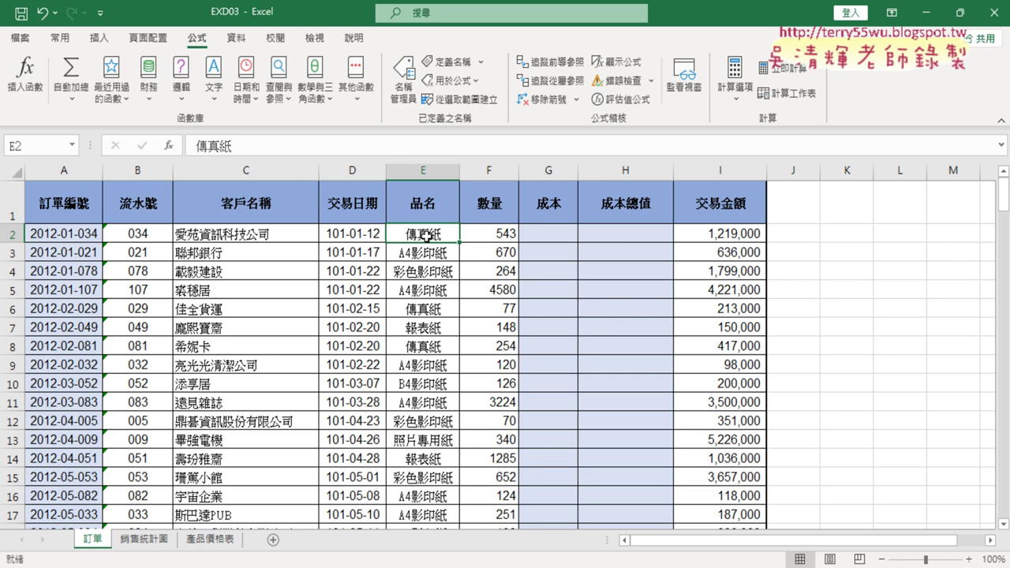
click(555, 233)
Insert a VLOOKUP function into G2 from the 查閱與參照 category.
click(169, 147)
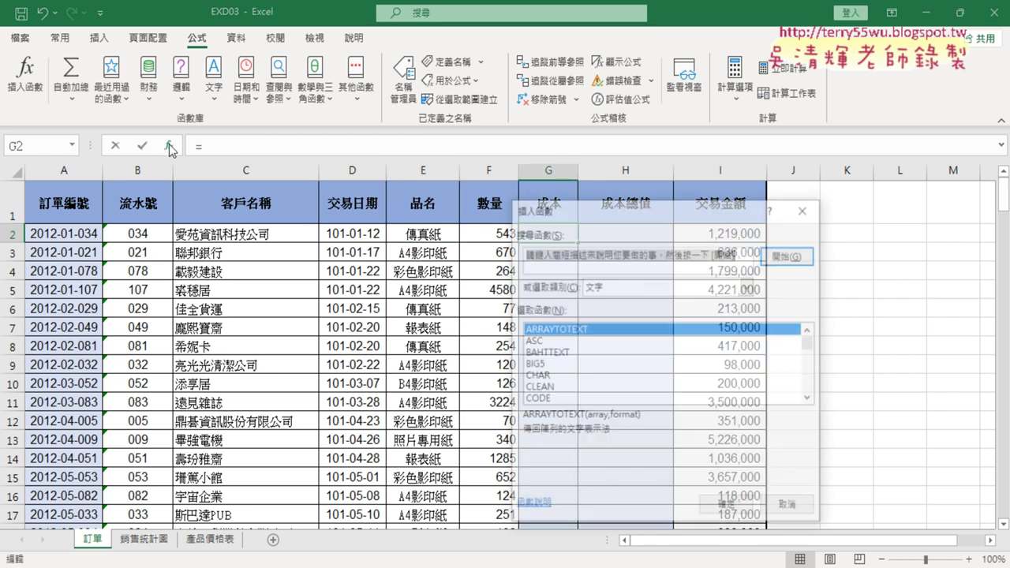
click(674, 286)
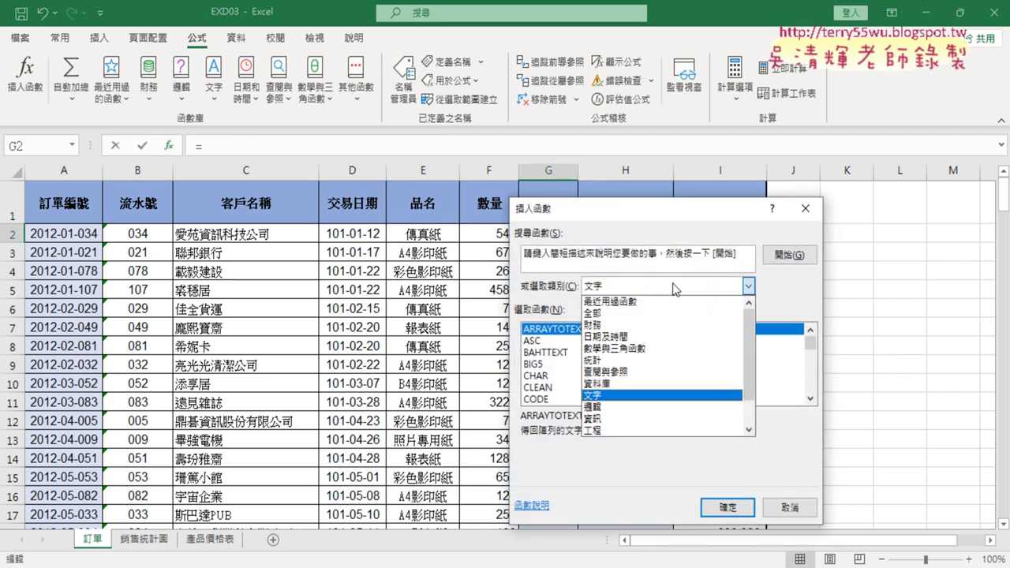
click(687, 214)
drag(698, 218, 838, 122)
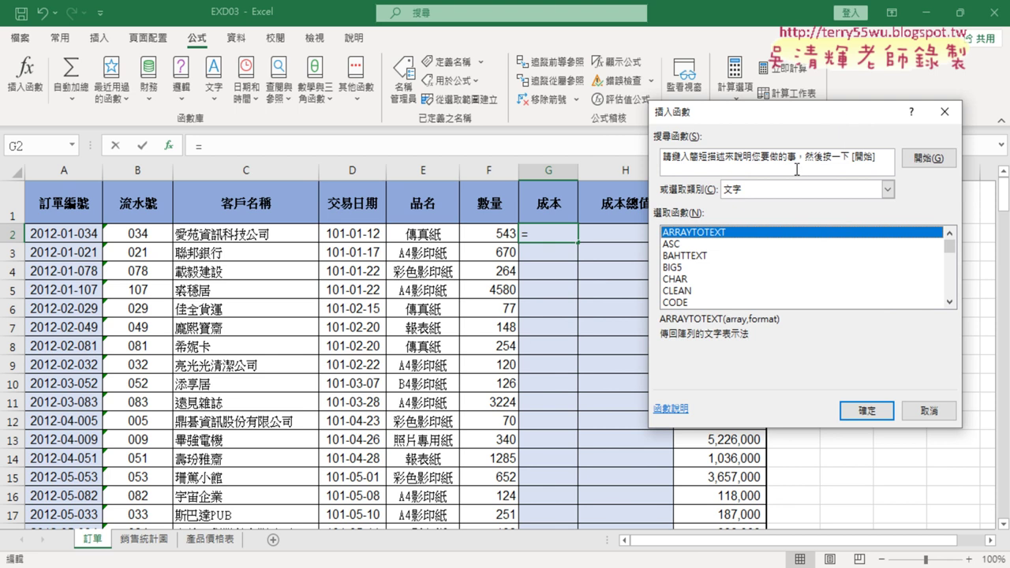
click(887, 190)
scroll(886, 283, down, 1)
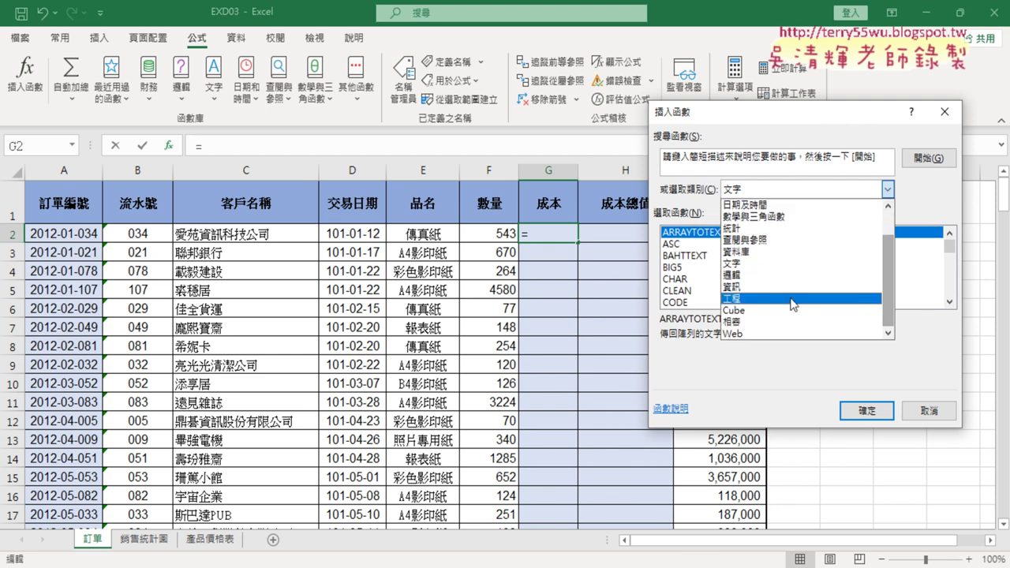
click(766, 247)
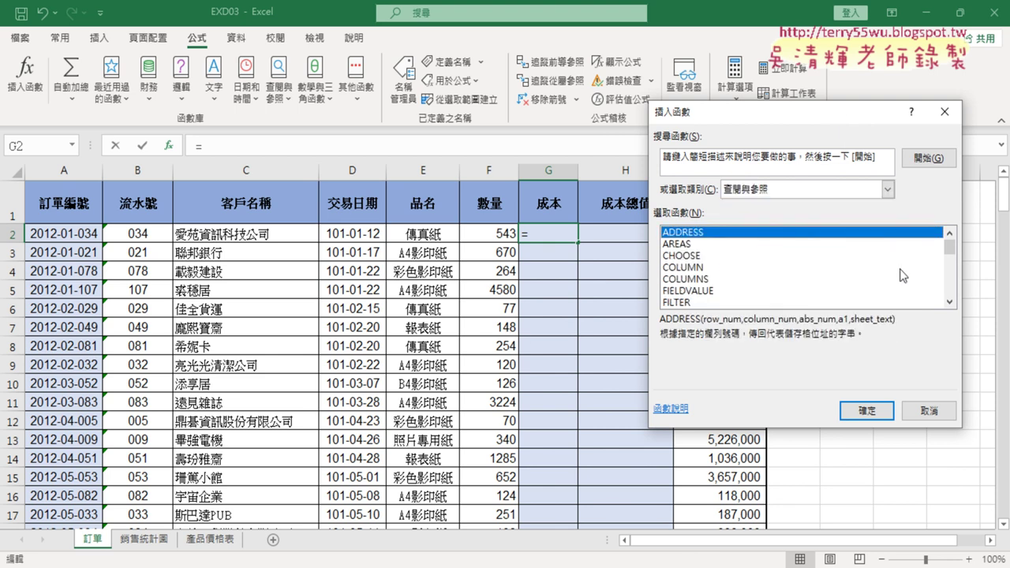
click(953, 258)
drag(954, 259, 953, 301)
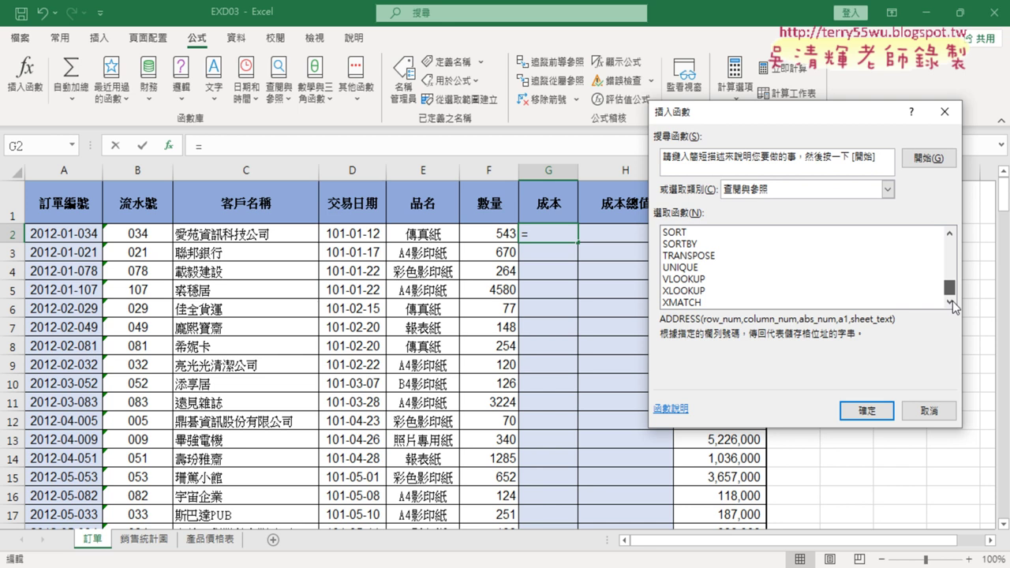
click(692, 280)
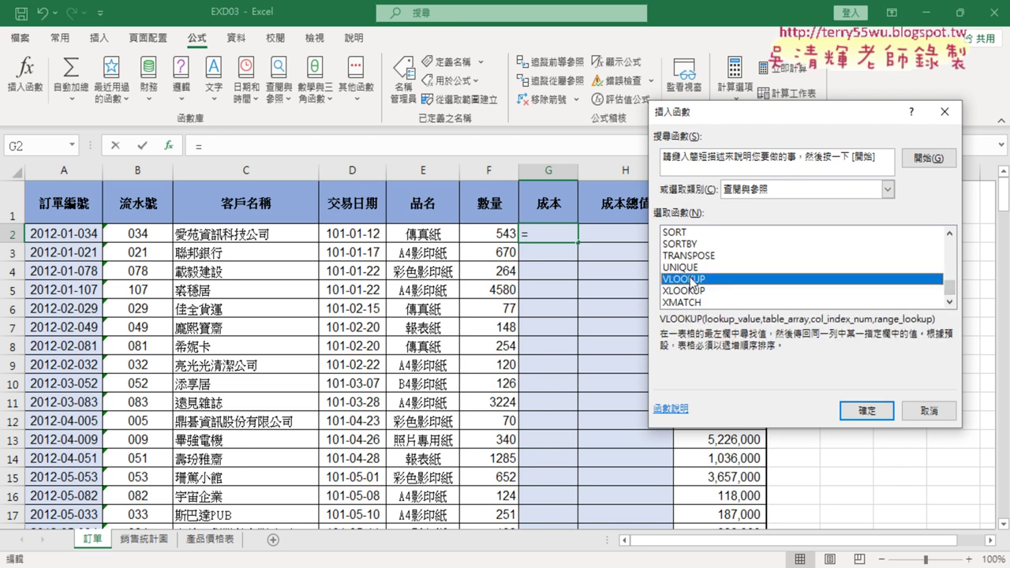
click(866, 411)
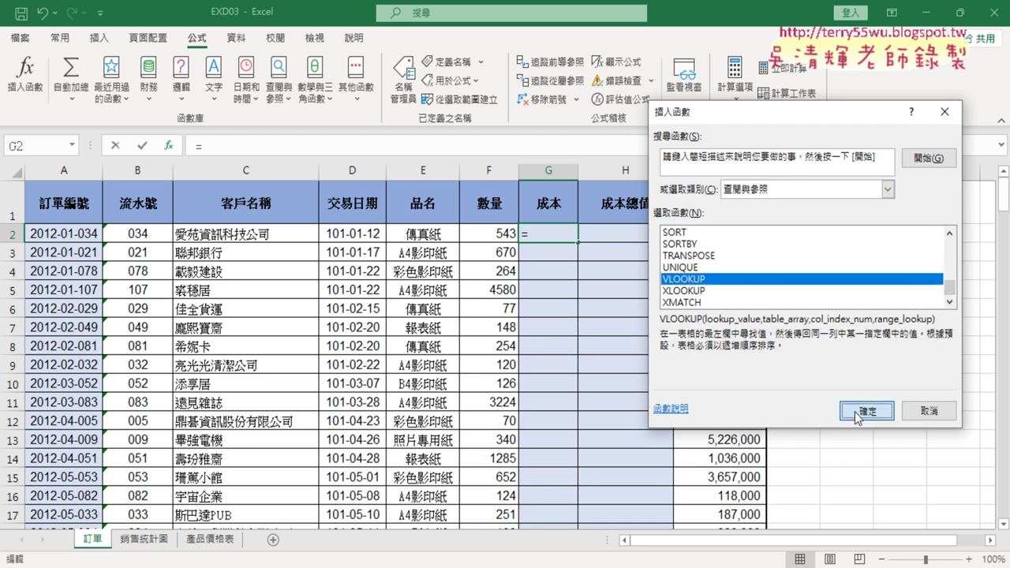
Set VLOOKUP's Lookup_value to E2 and insert the 品名 name as Table_array.
drag(708, 143, 758, 145)
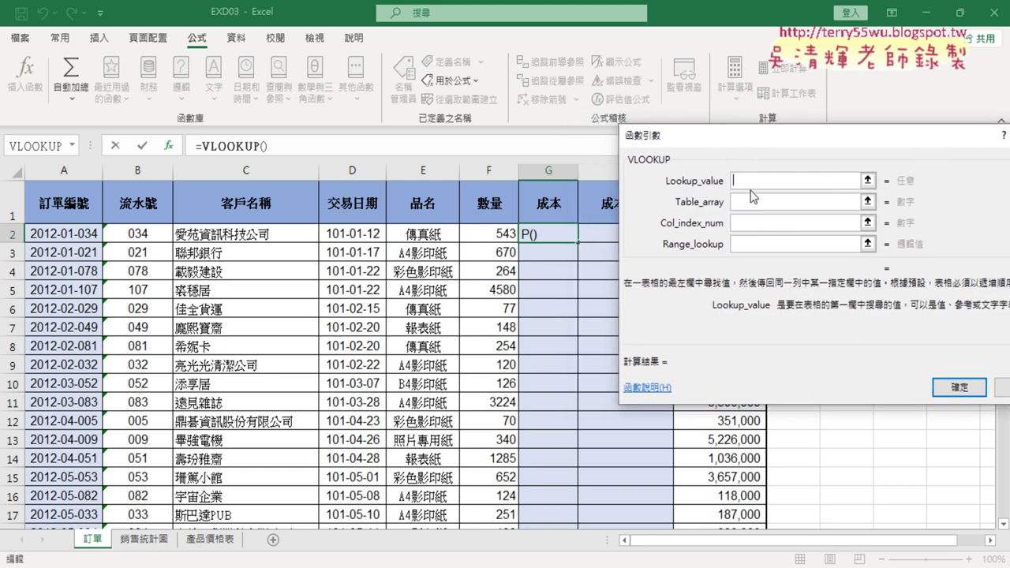
click(420, 234)
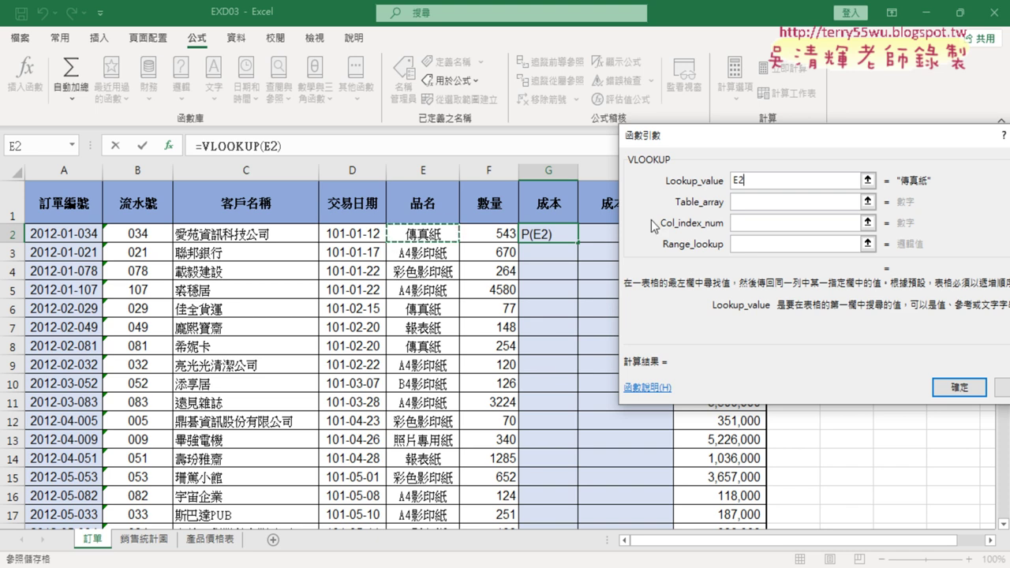
click(740, 203)
click(740, 203)
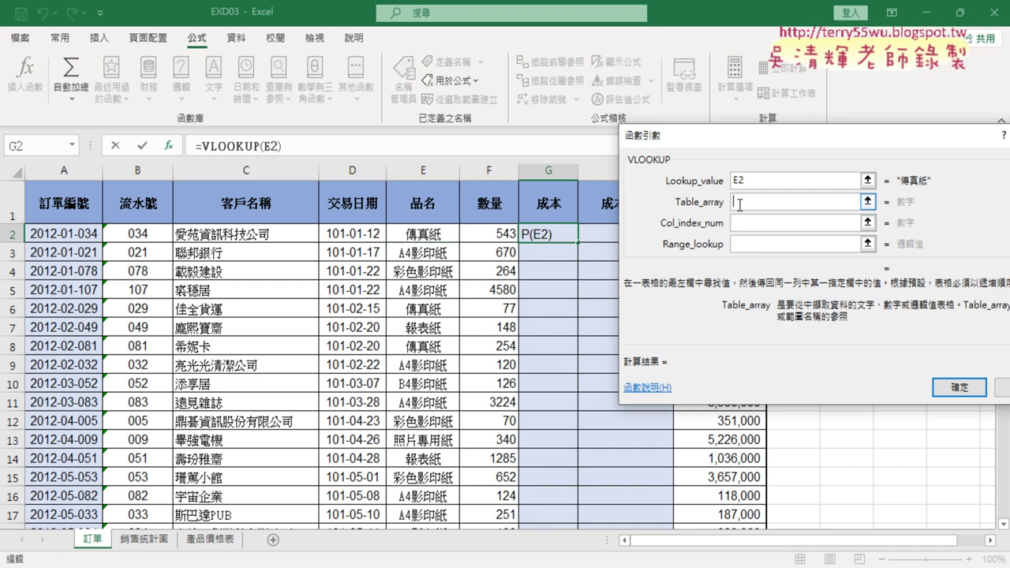
key(F3)
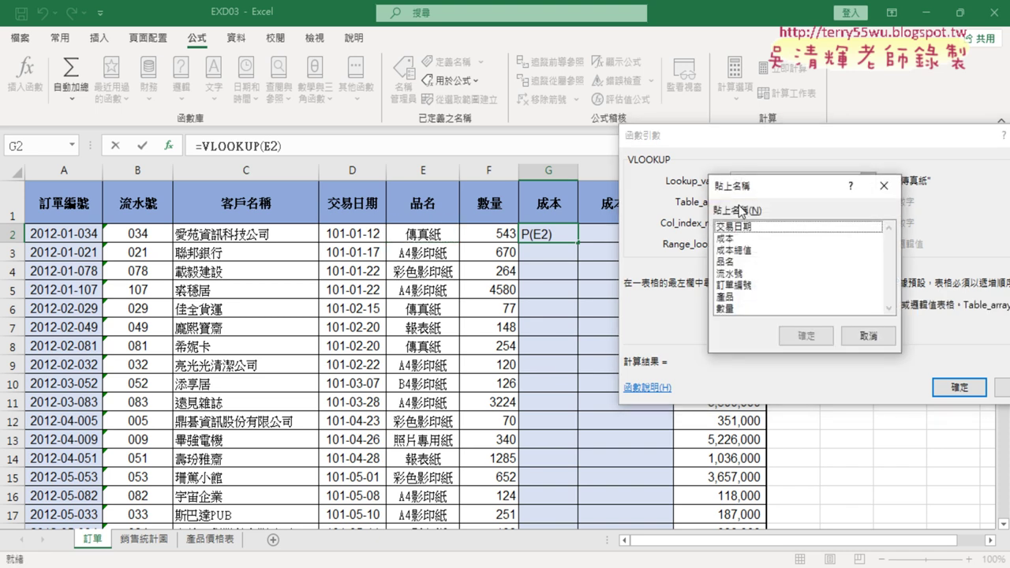
click(736, 270)
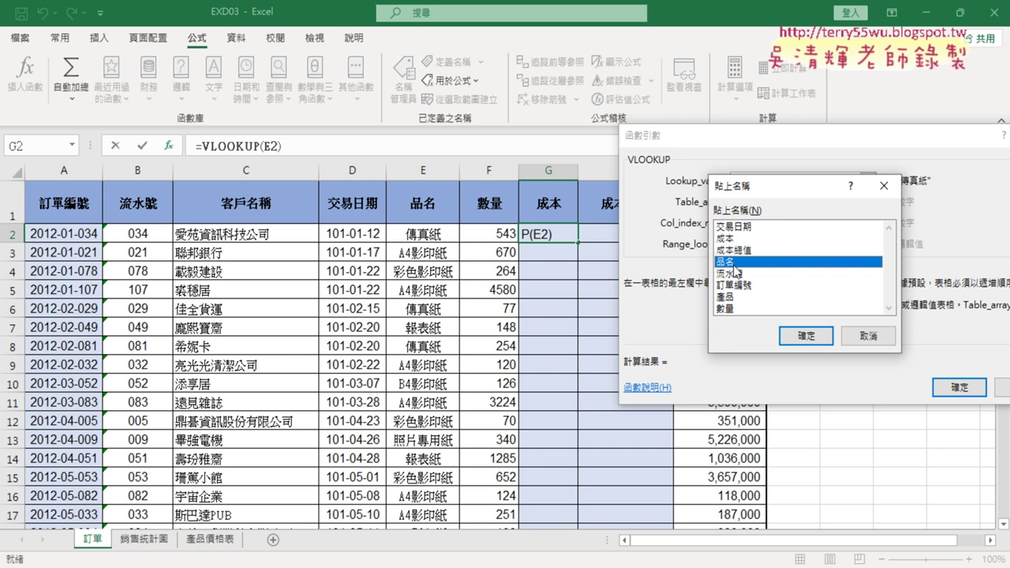
click(808, 336)
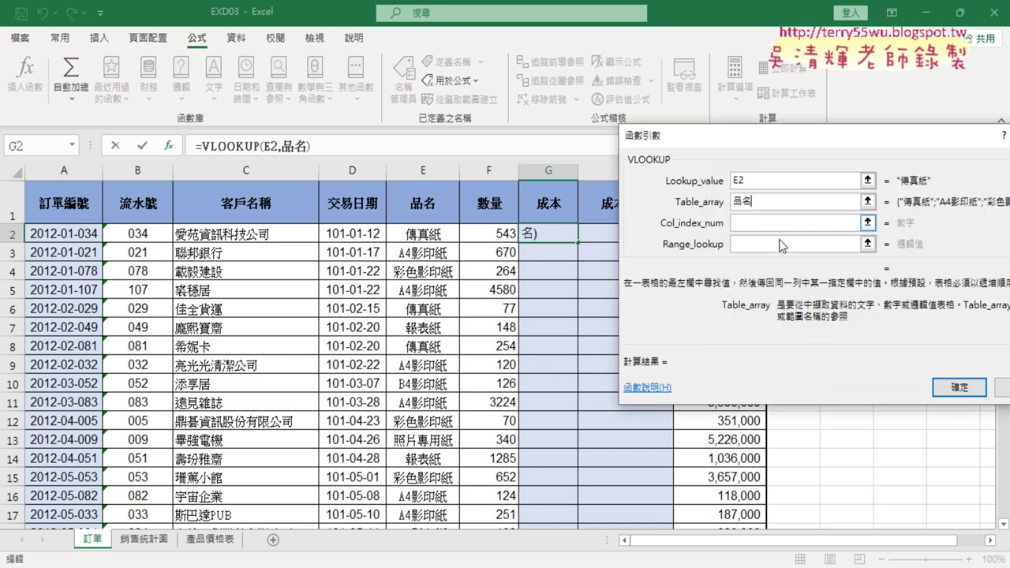
Replace the 品名 Table_array with the 產品 named range.
click(763, 203)
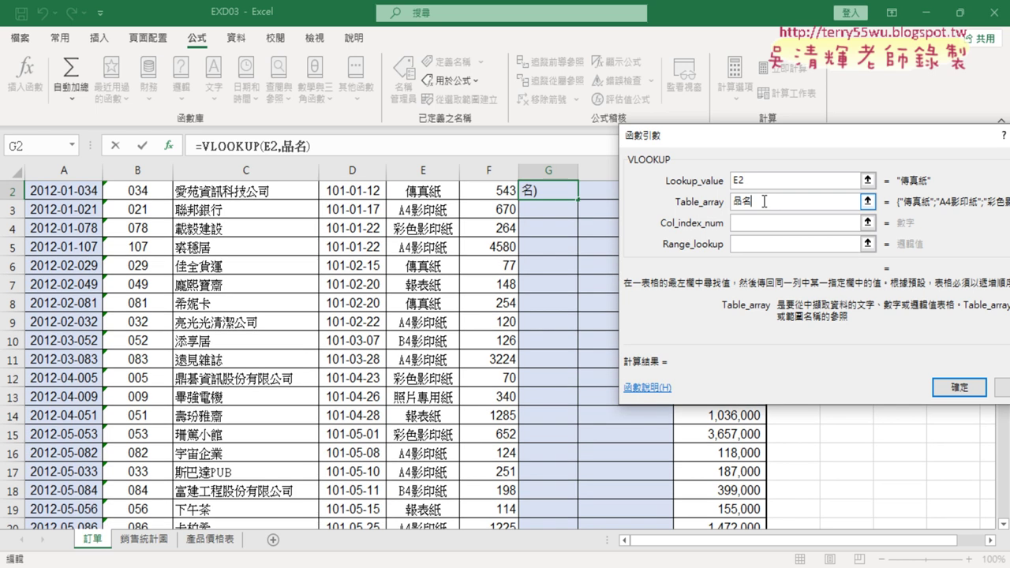
double_click(764, 201)
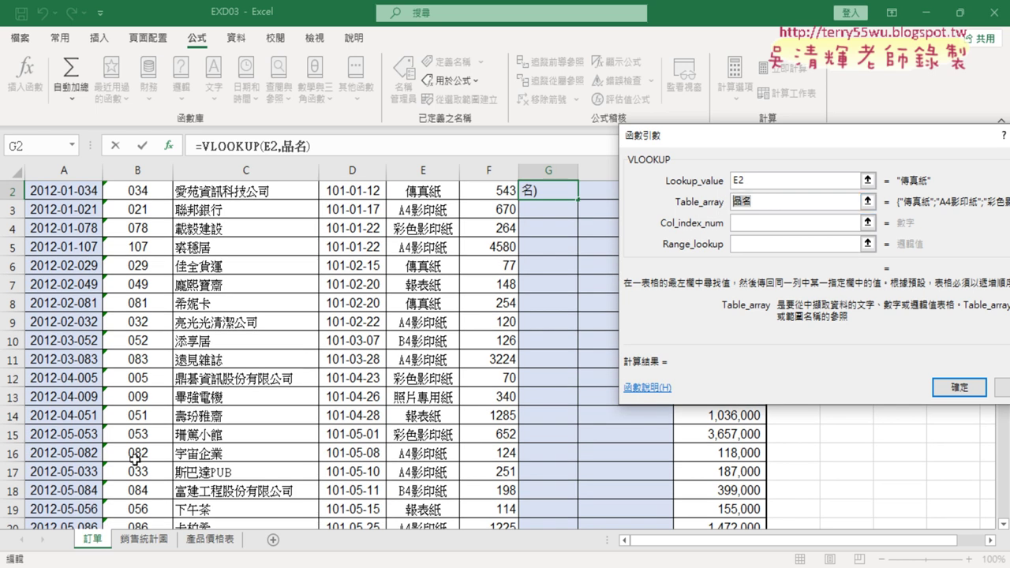
key(BackSpace)
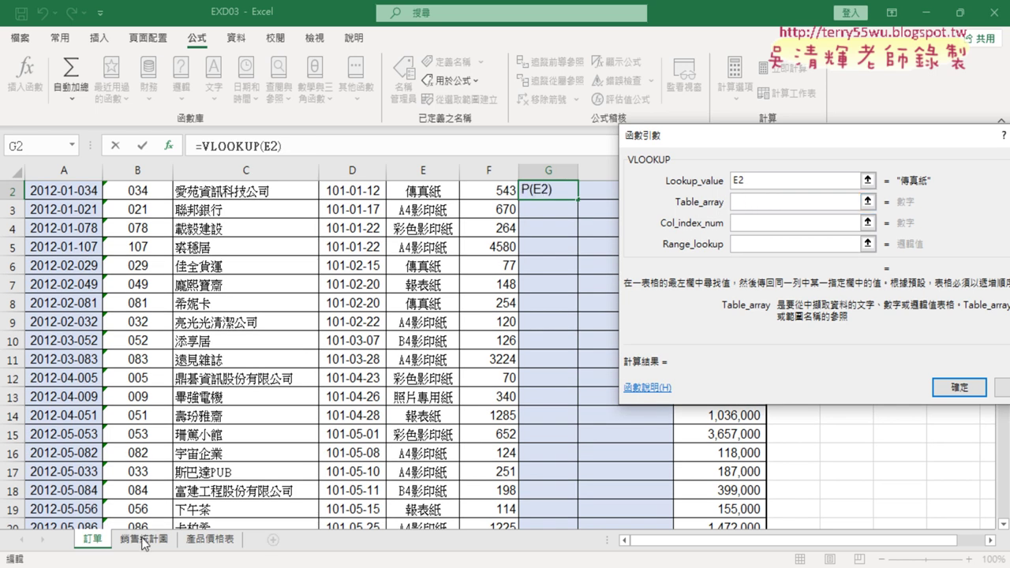
key(F3)
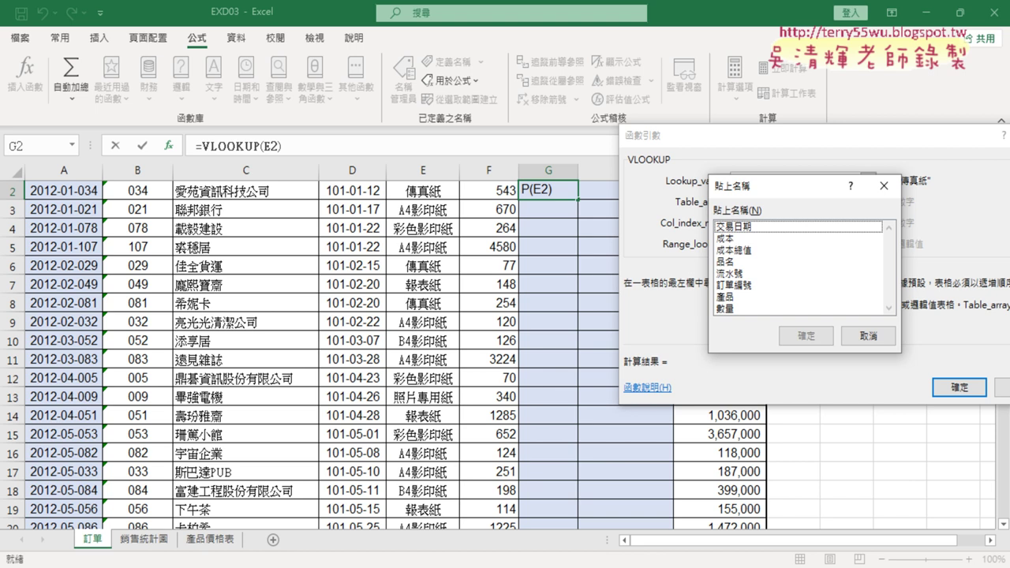
click(739, 299)
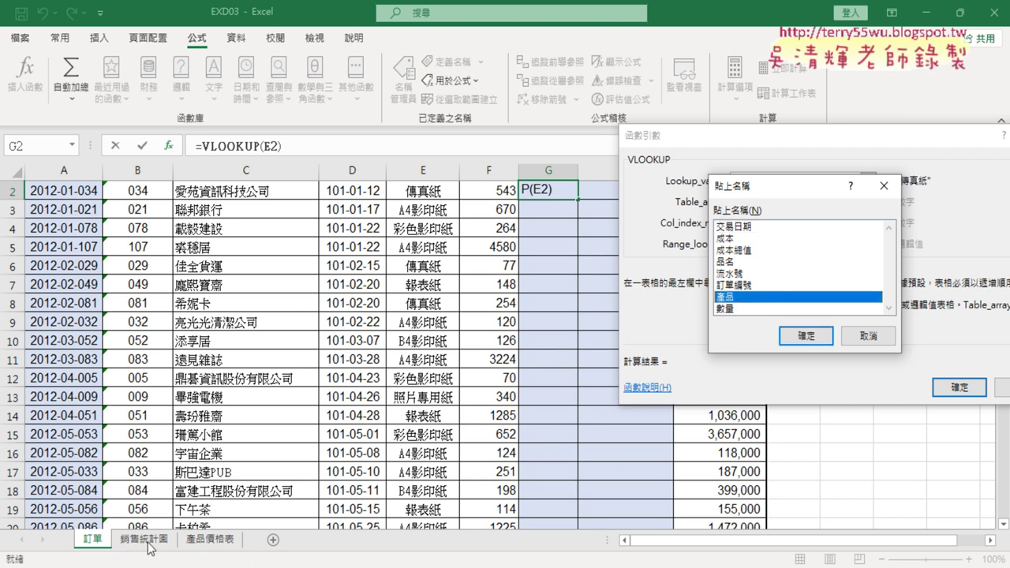
click(809, 336)
click(762, 224)
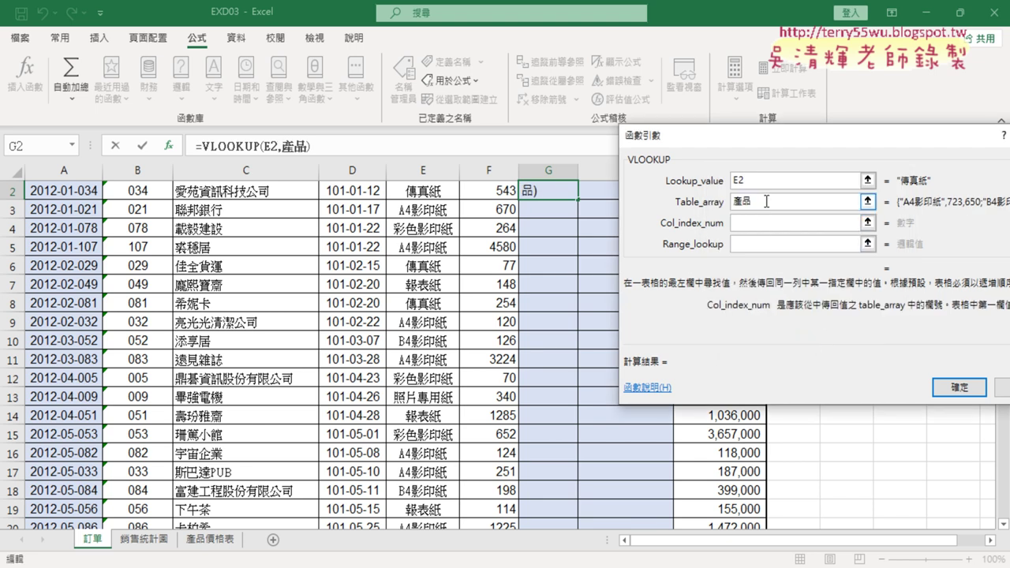
click(765, 202)
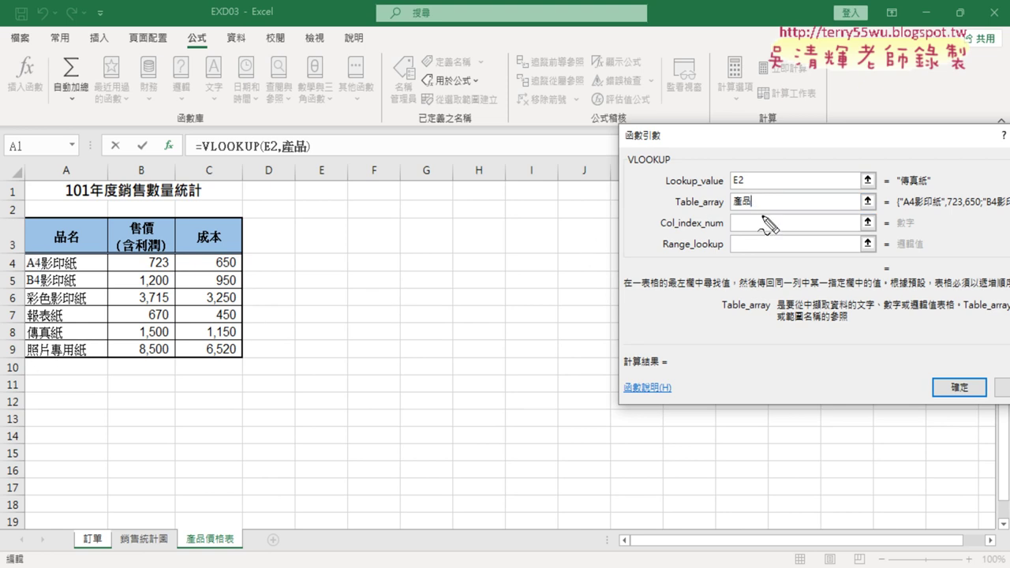
Inspect the 產品 table on the 產品價格表 sheet to find 成本 in its third column.
drag(733, 190, 743, 189)
drag(902, 190, 923, 190)
drag(23, 257, 21, 371)
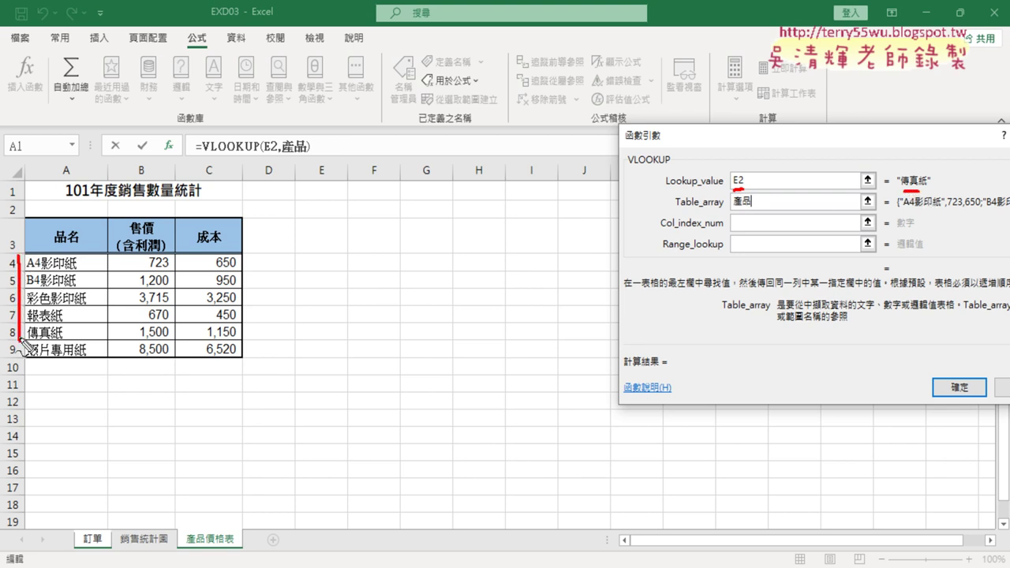
mouse_move(23, 251)
mouse_down()
mouse_move(158, 251)
mouse_move(16, 363)
mouse_up()
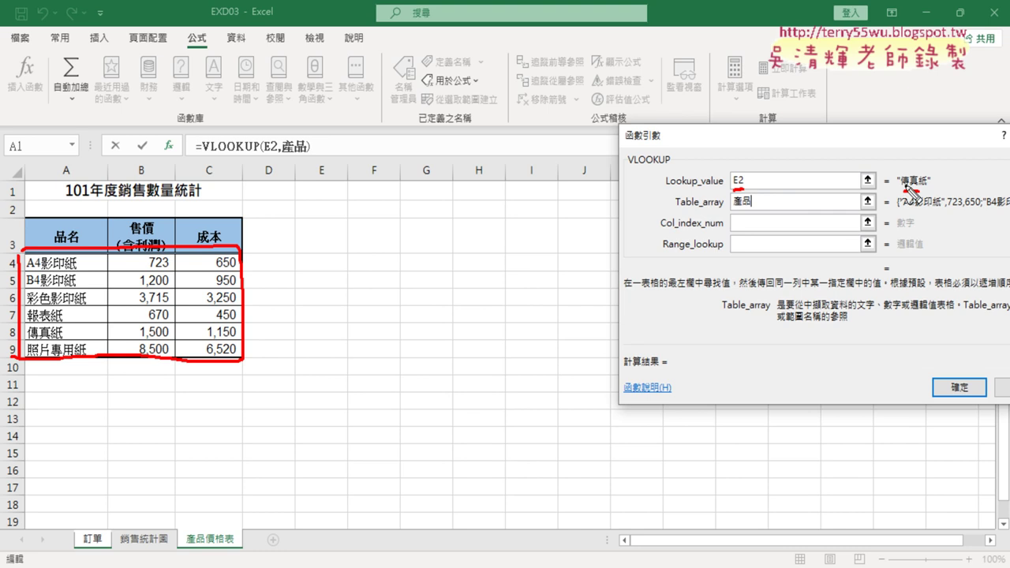
drag(29, 342, 57, 338)
drag(230, 245, 229, 229)
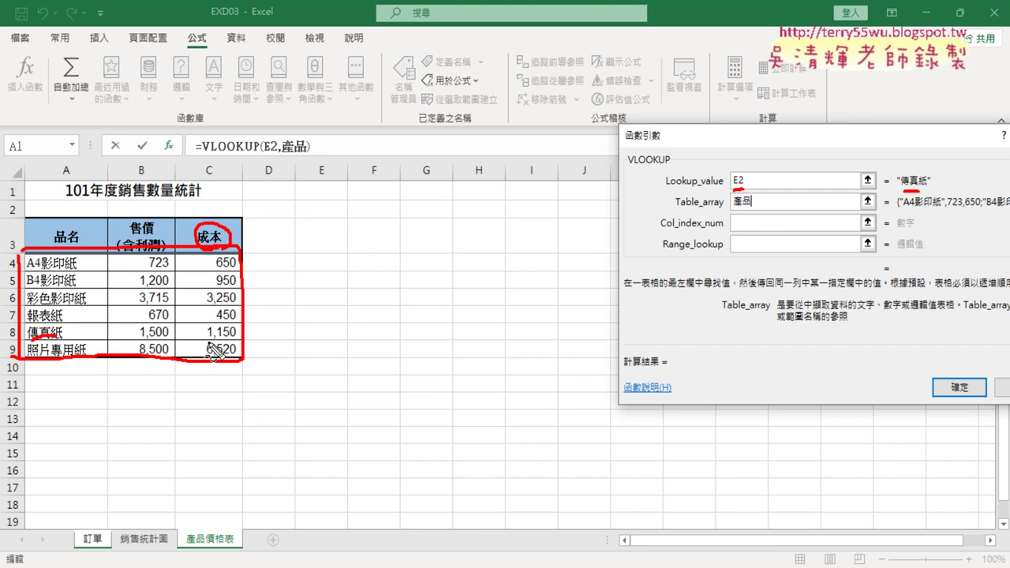
drag(204, 340, 242, 347)
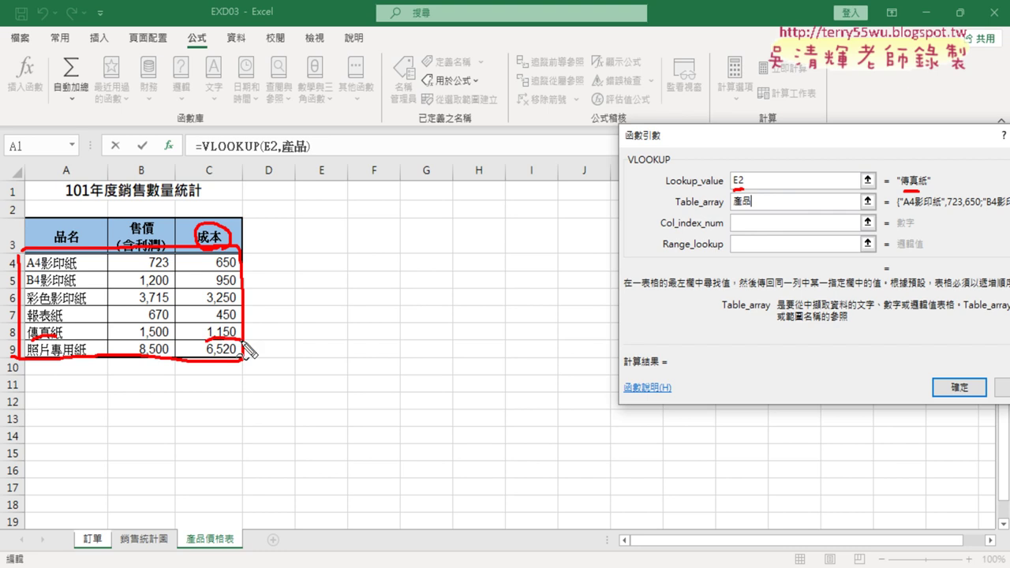
key(Escape)
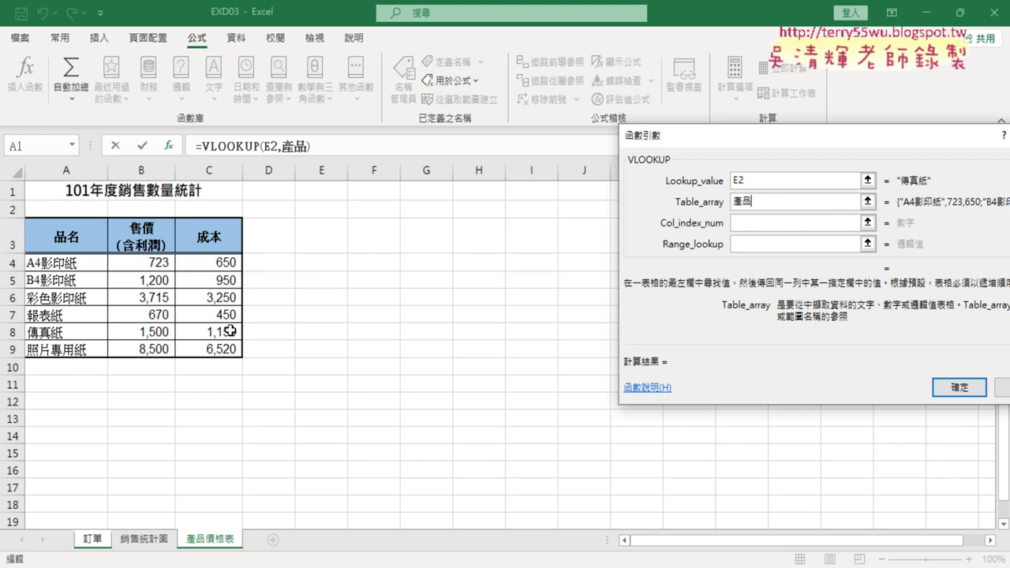
Enter Col_index_num 3 and Range_lookup 0, giving =VLOOKUP(E2,產品,3,0) with cost 1,150.
click(750, 224)
text(3)
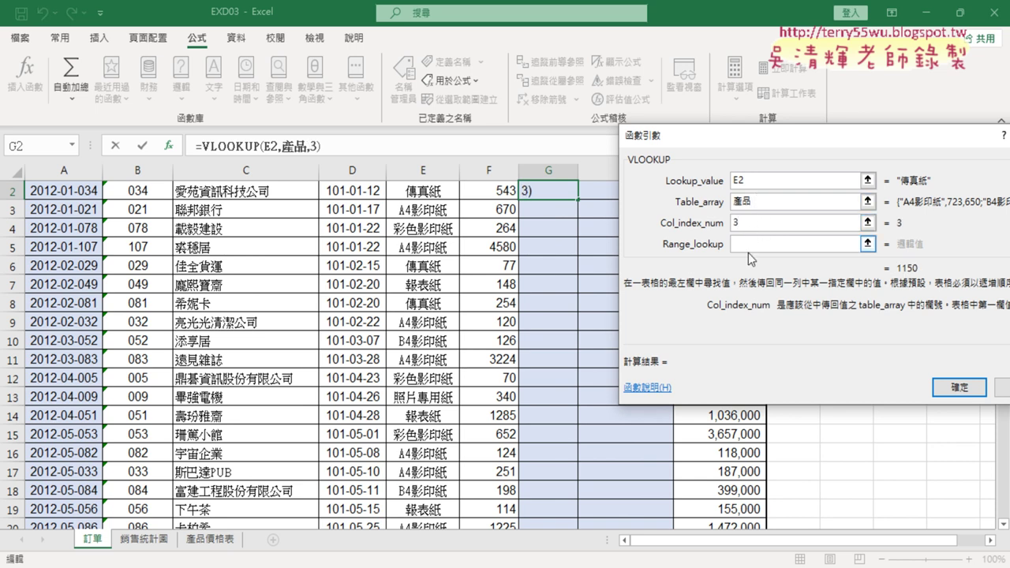
click(752, 245)
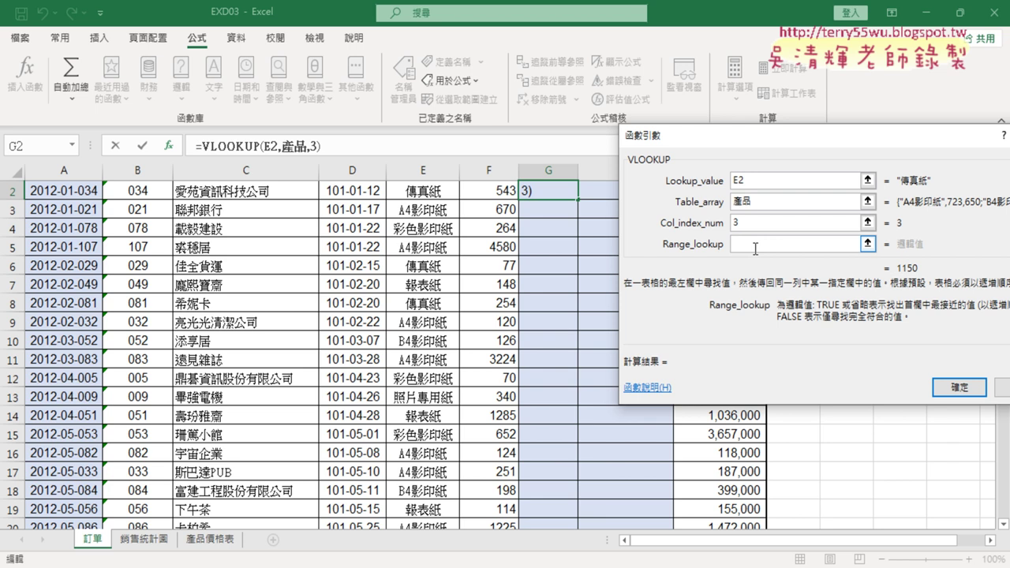
text(0)
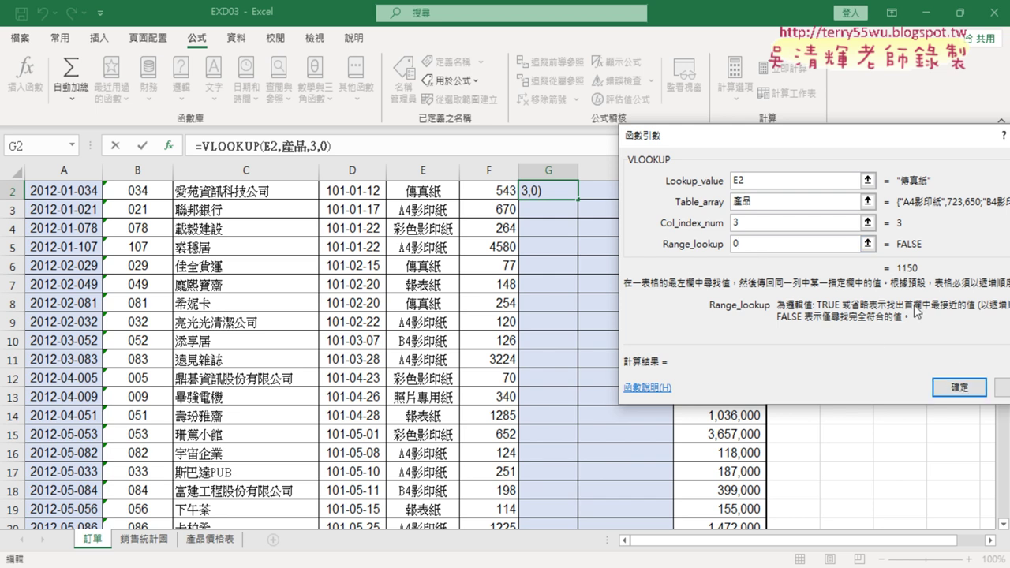
click(958, 387)
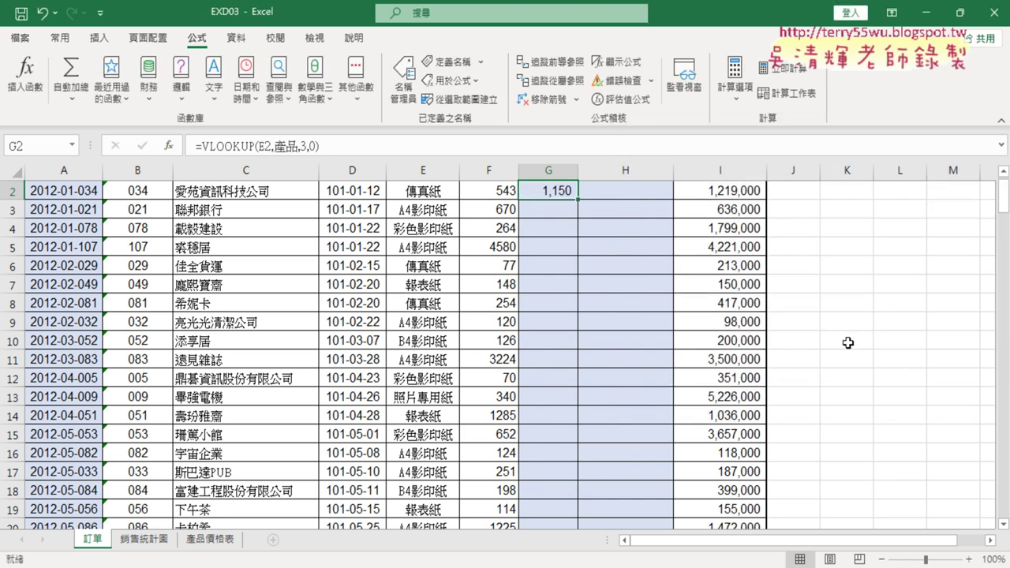
Copy G2's VLOOKUP down the 成本 column (650, 3,250, 6,520…) and reopen G2's Function Arguments.
double_click(580, 199)
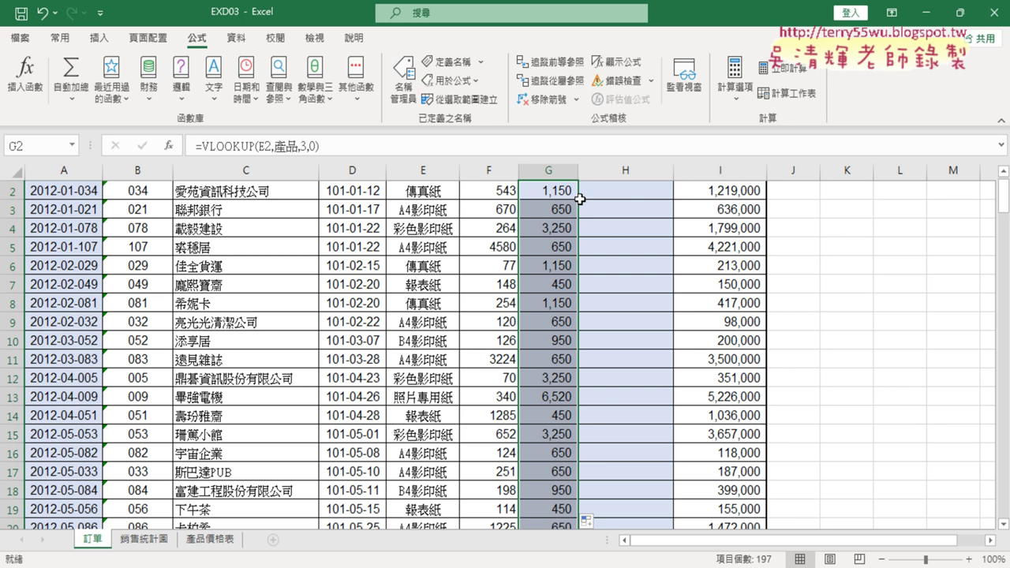
click(556, 192)
click(211, 145)
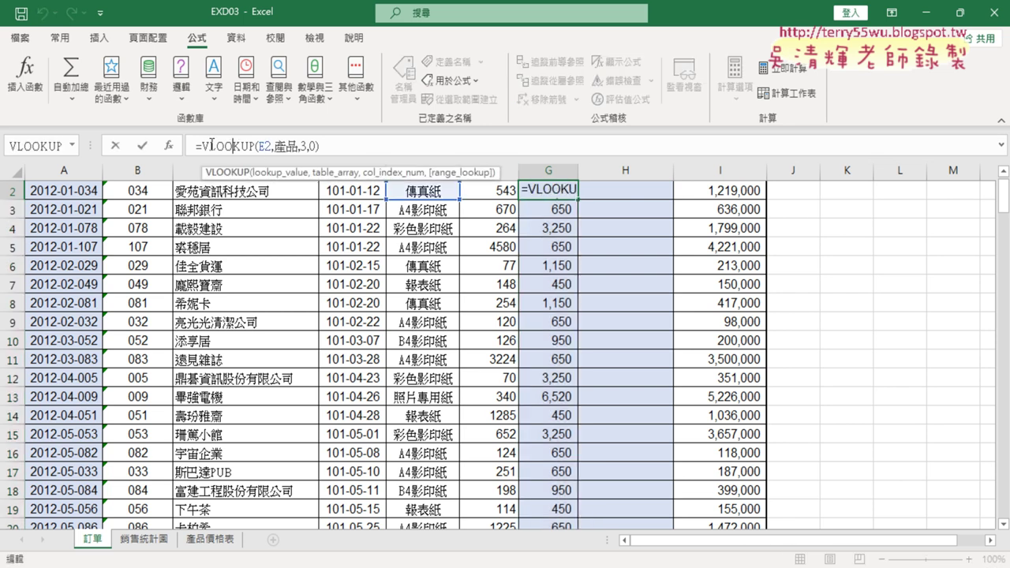
scroll(346, 262, up, 1)
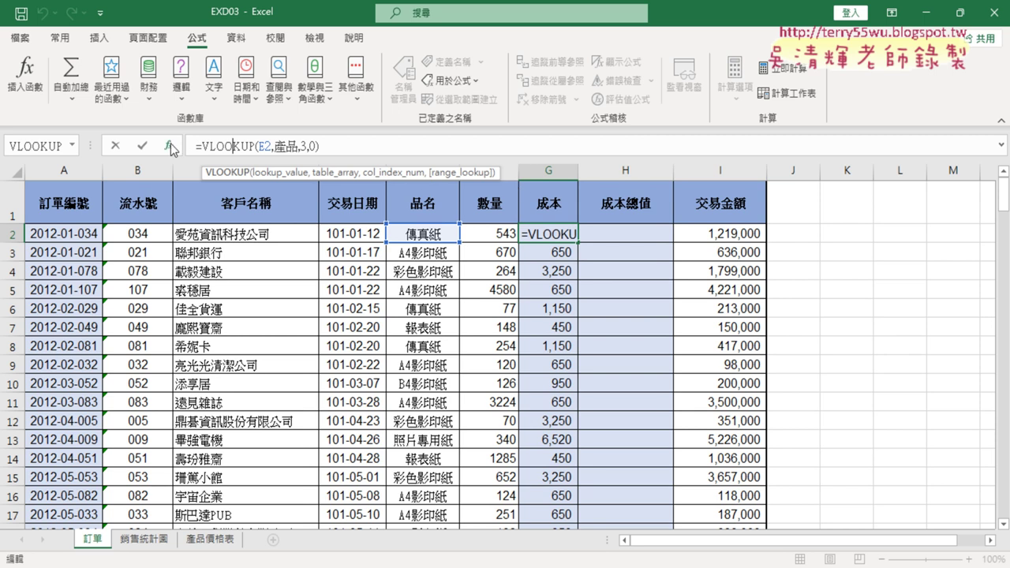
click(142, 145)
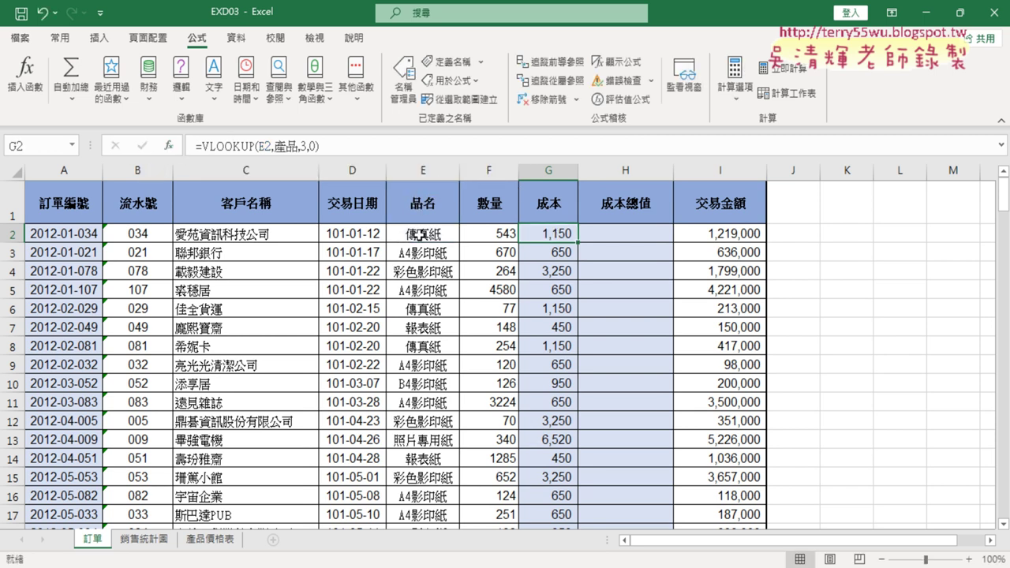
click(223, 146)
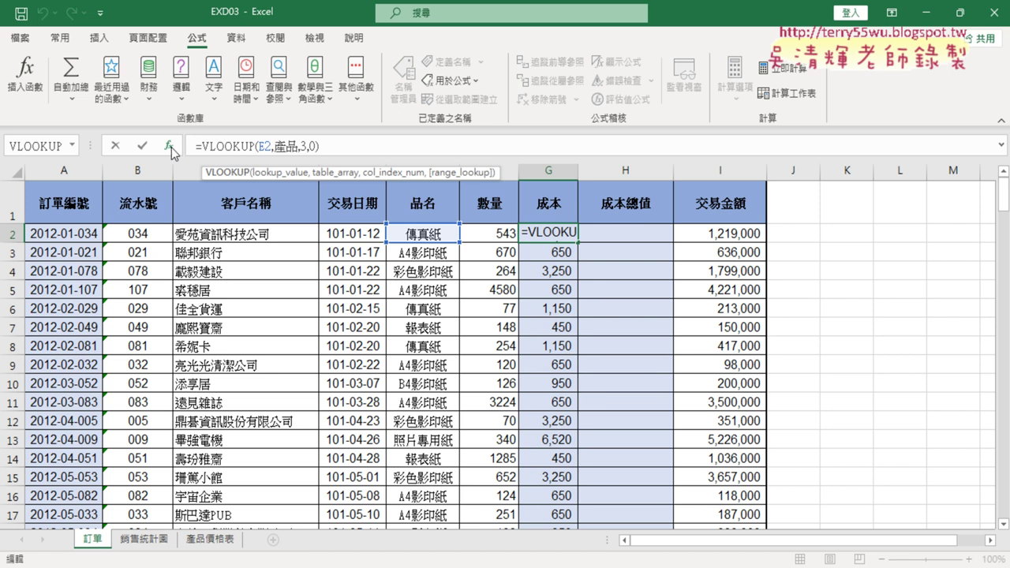
click(169, 147)
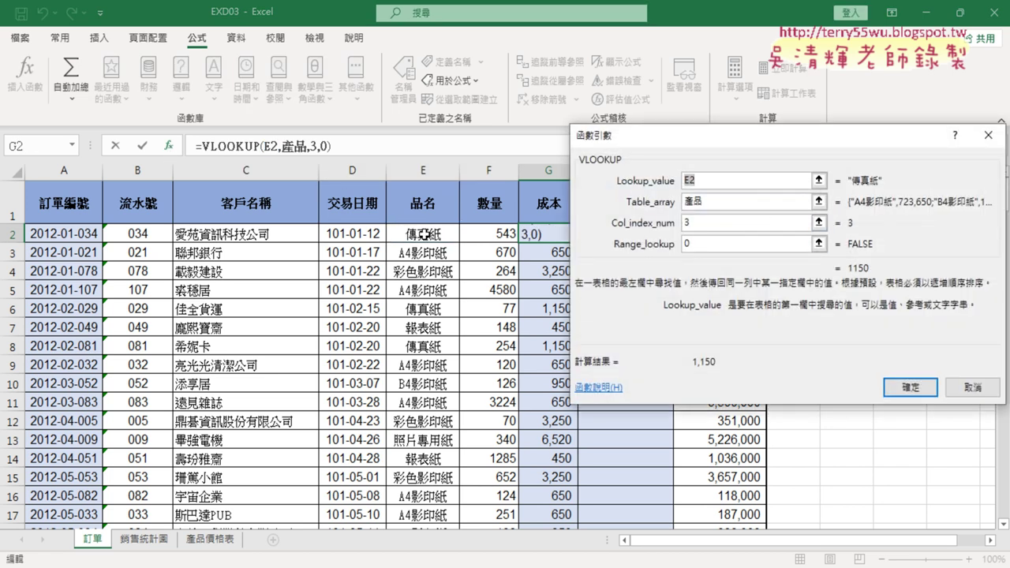
Complete the G2 formula as =VLOOKUP(品名,產品,3,0), pasting the 品名 range name.
key(BackSpace)
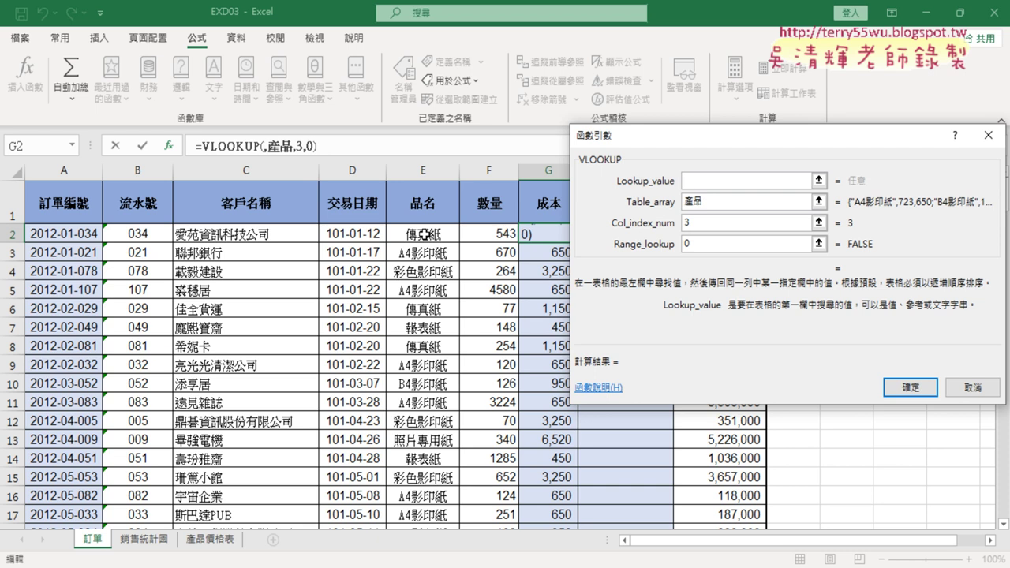
key(F3)
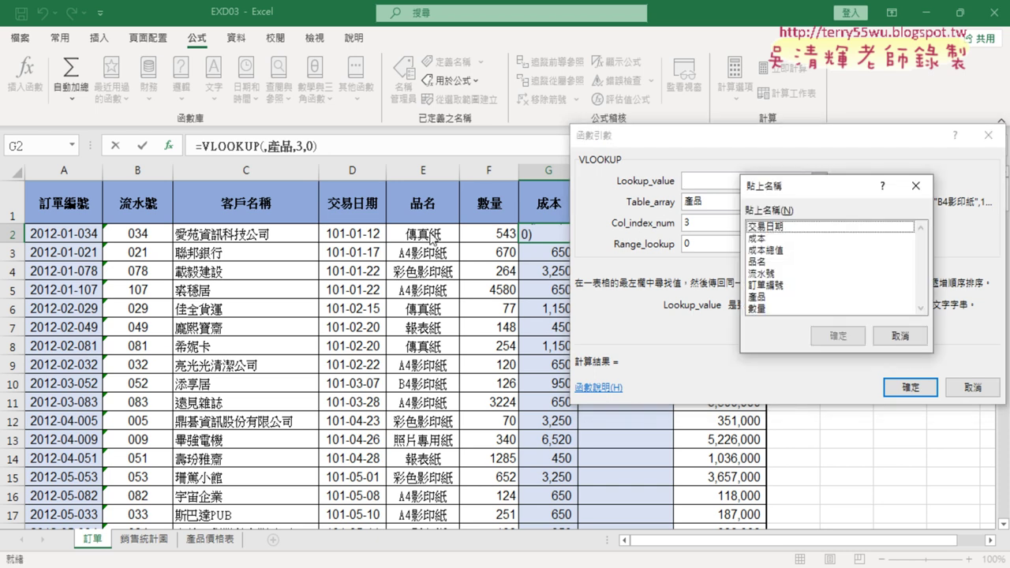
click(774, 262)
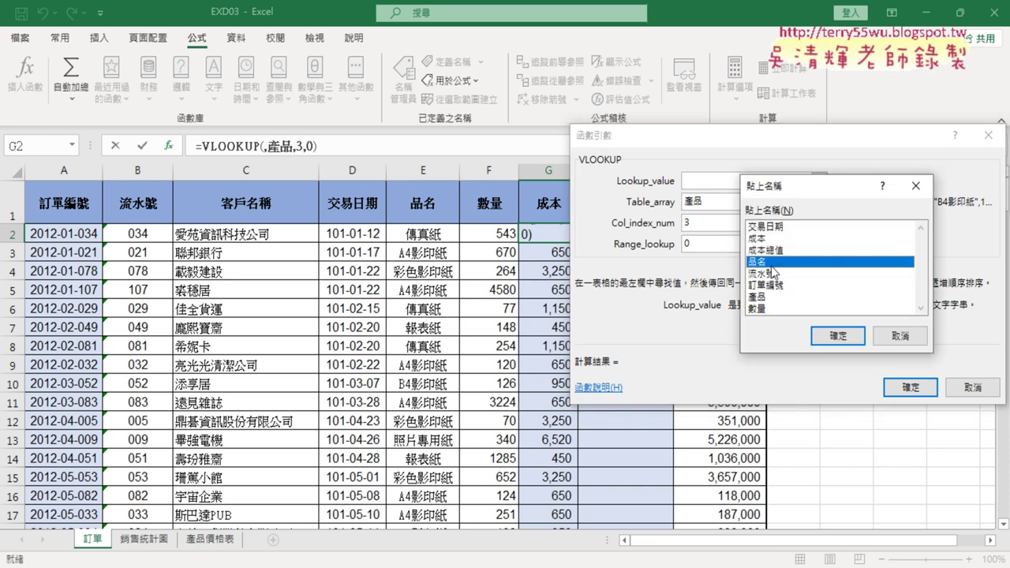
click(839, 337)
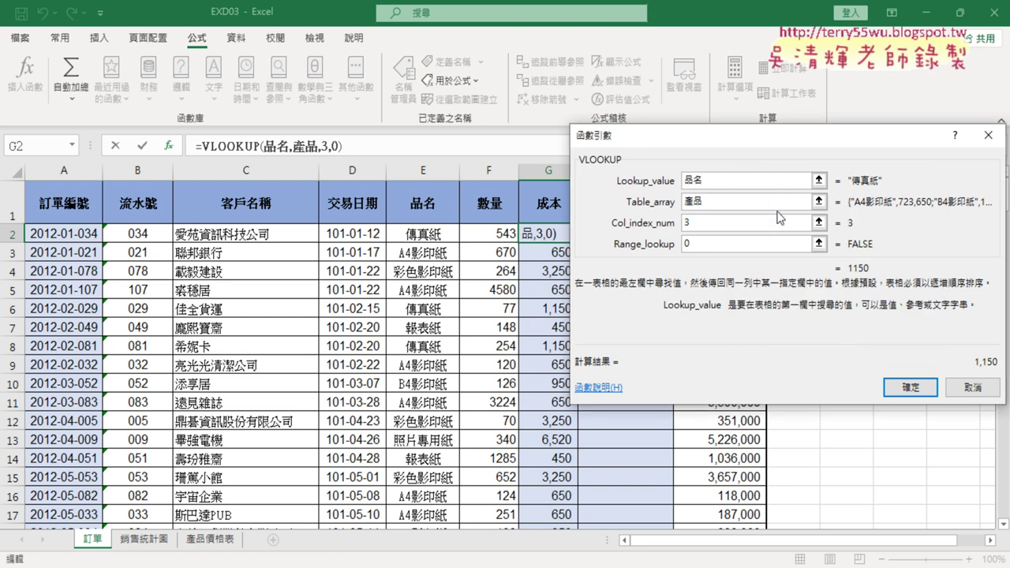
click(902, 388)
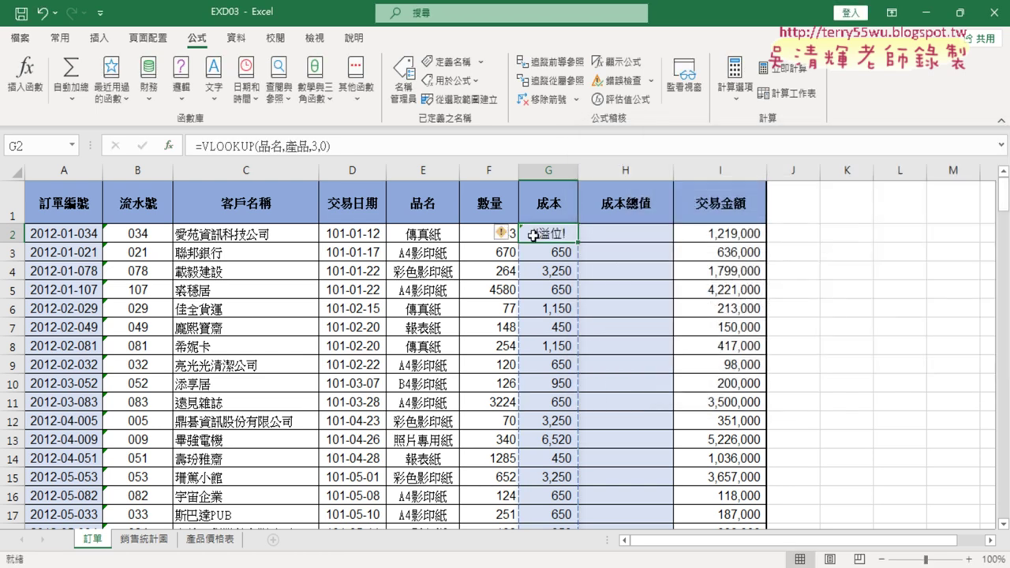
click(265, 144)
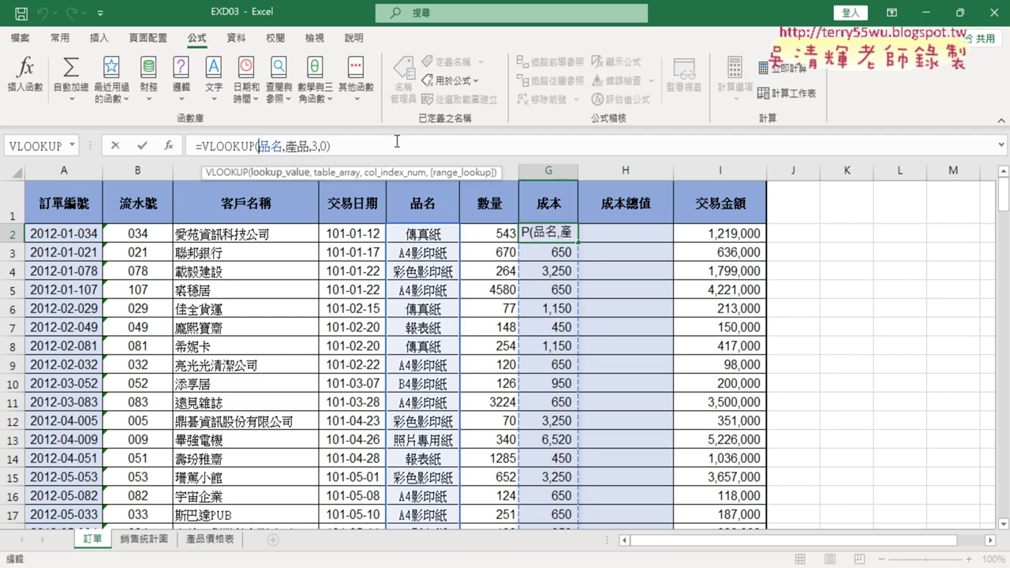
text(@)
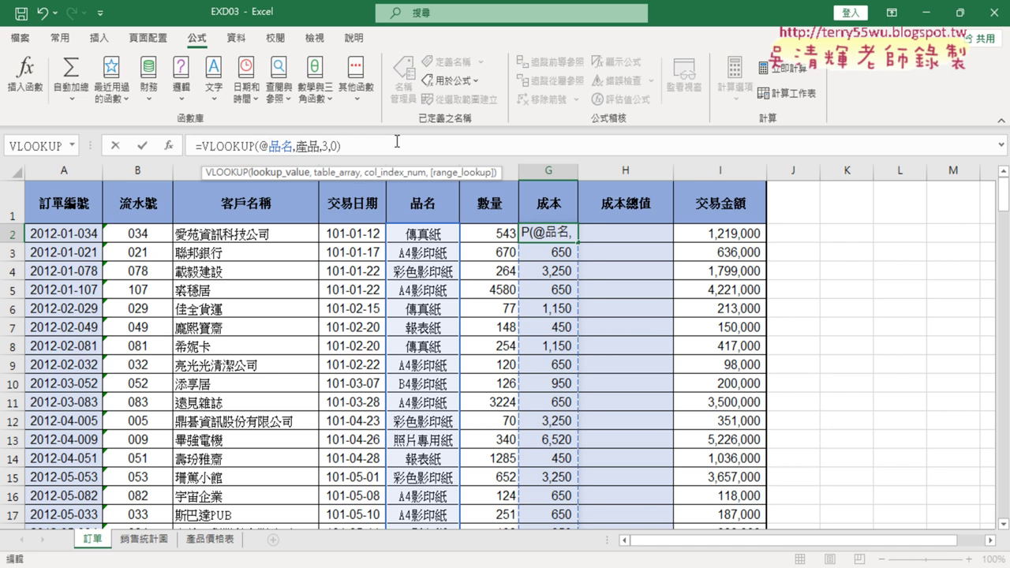
click(143, 147)
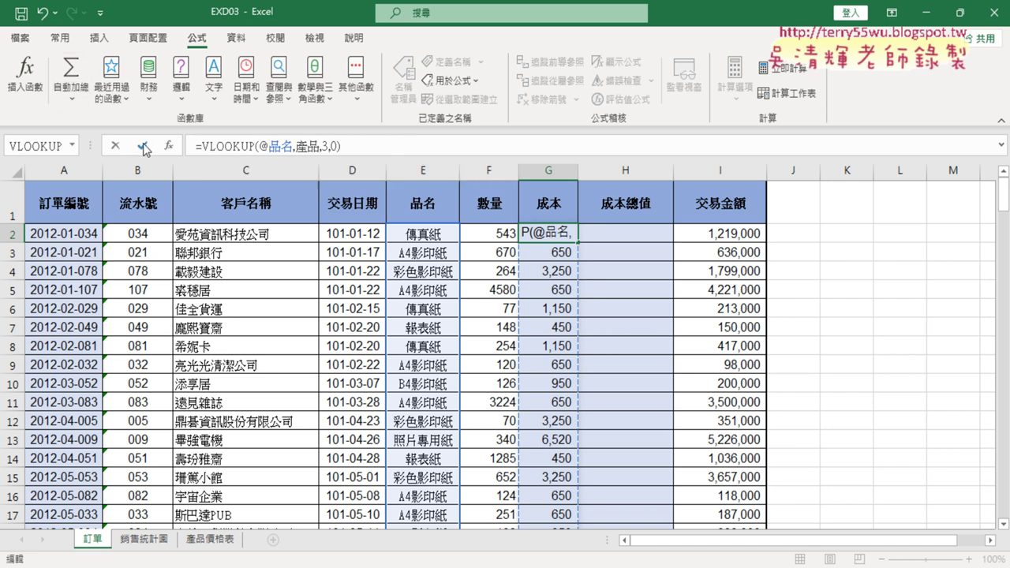
double_click(579, 243)
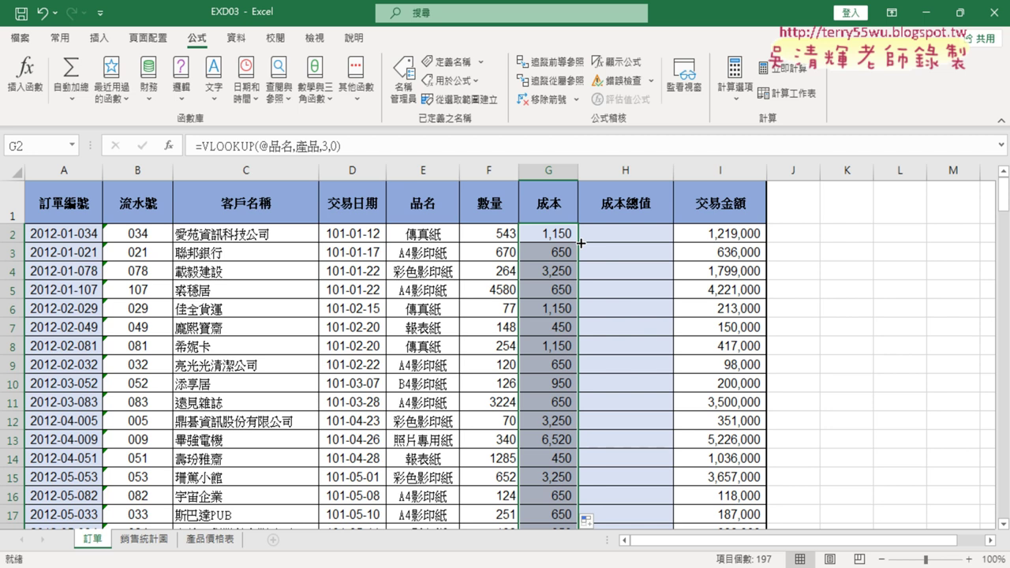
click(636, 234)
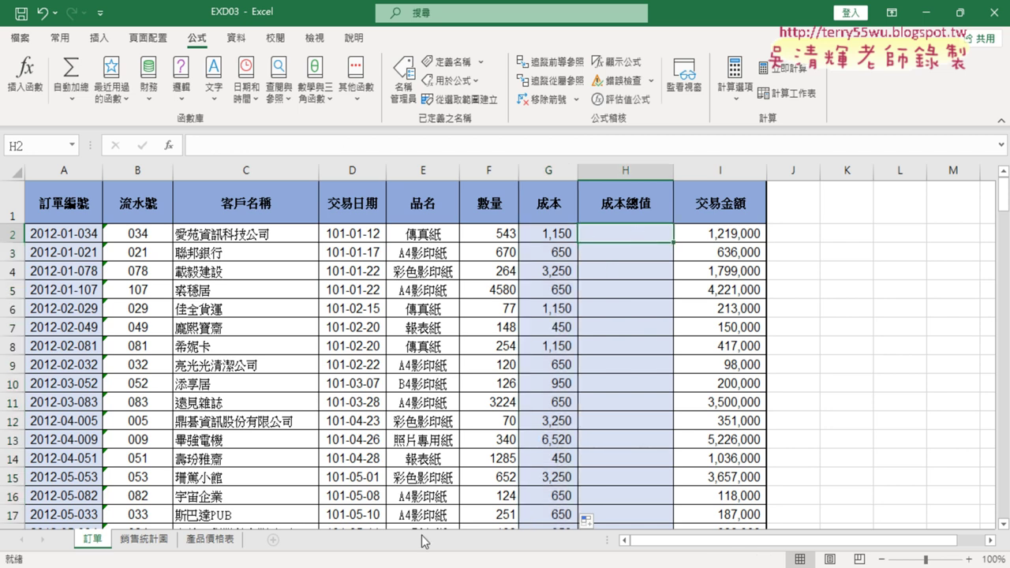
key(alt+Tab)
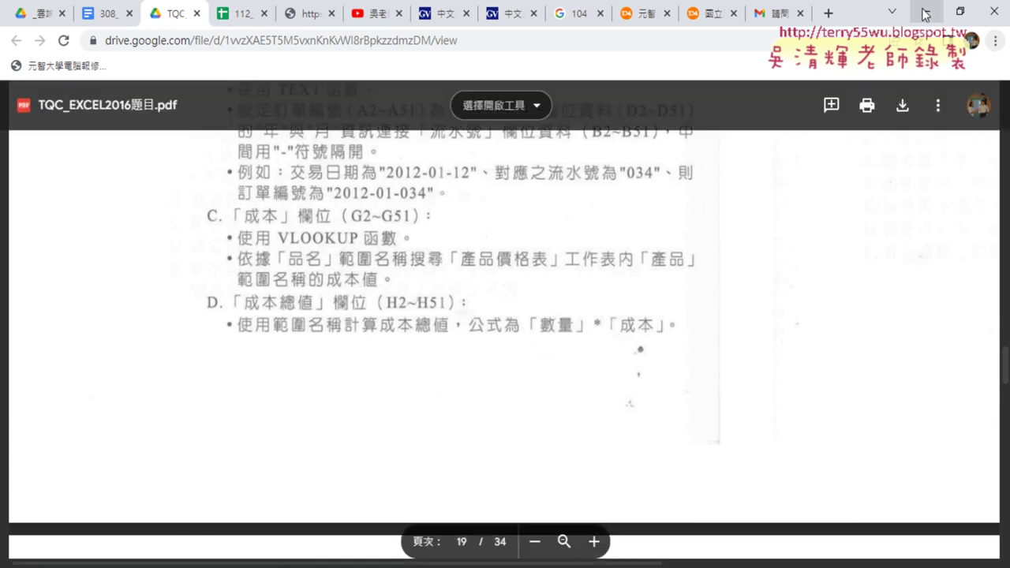
key(alt+Tab)
Enter =F2*G2 in H2 and copy it down the 成本總值 column (624,450 in H2).
click(266, 146)
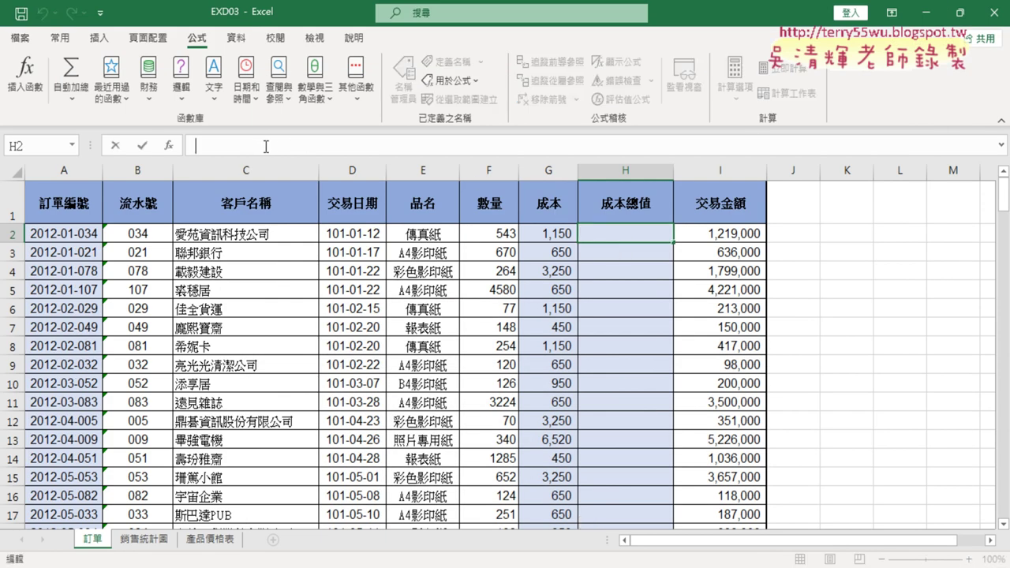
text(=)
click(499, 234)
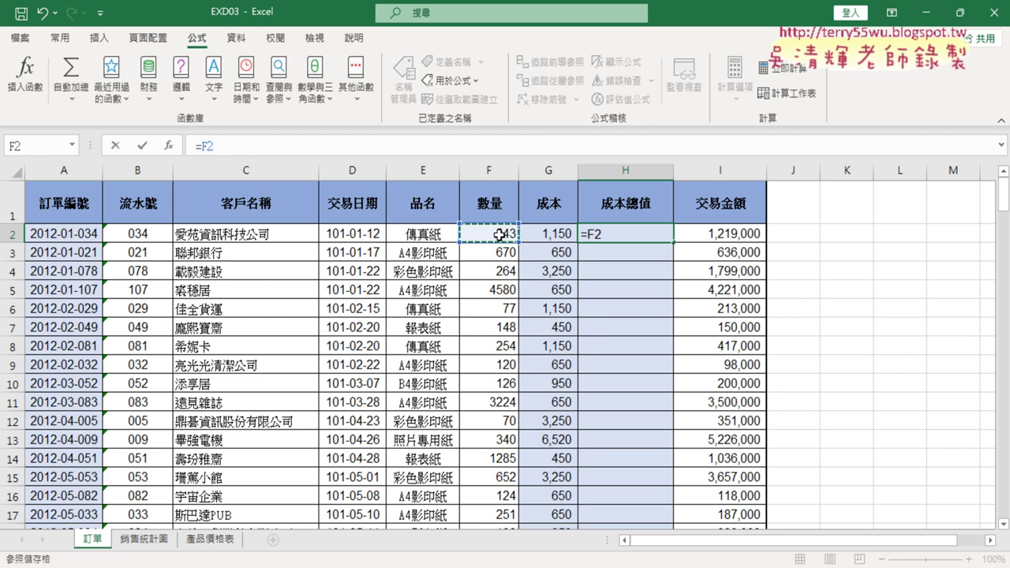
text(*)
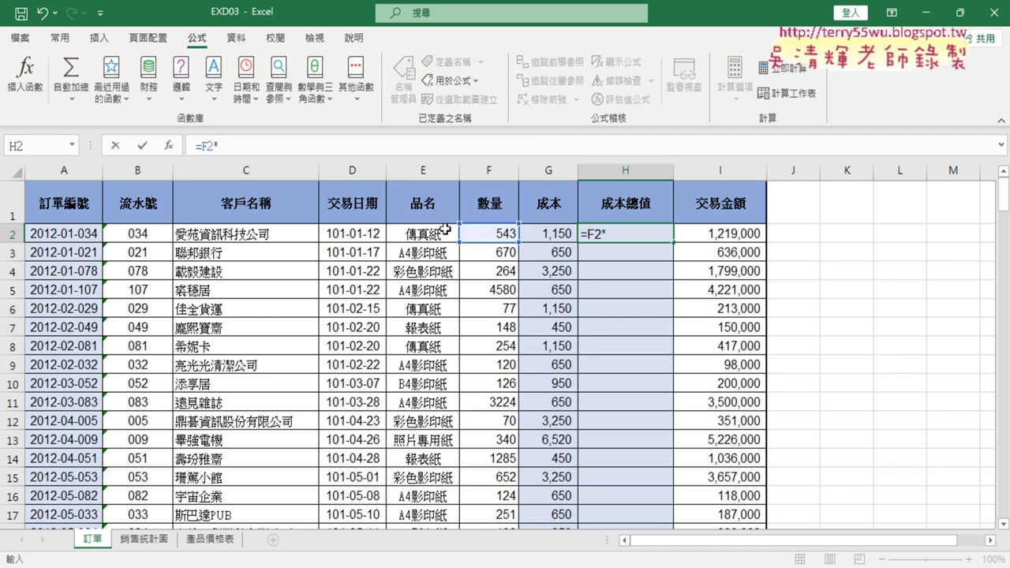
click(559, 235)
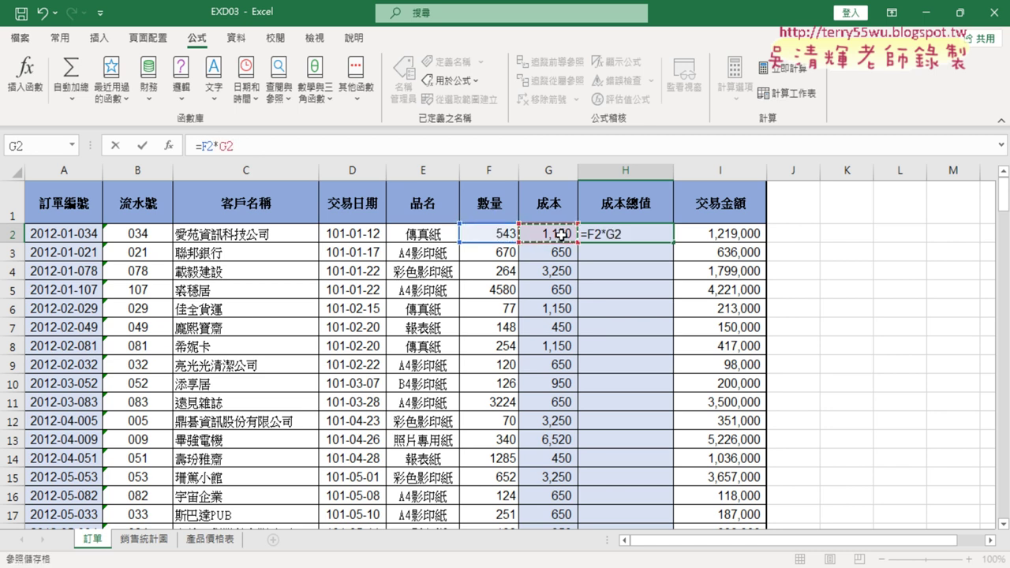
click(142, 146)
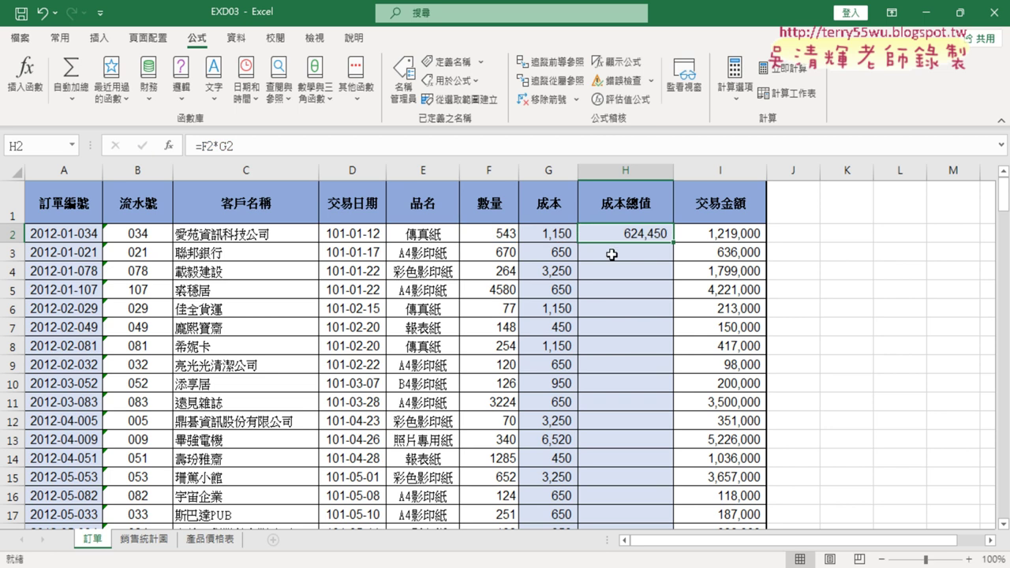
double_click(674, 245)
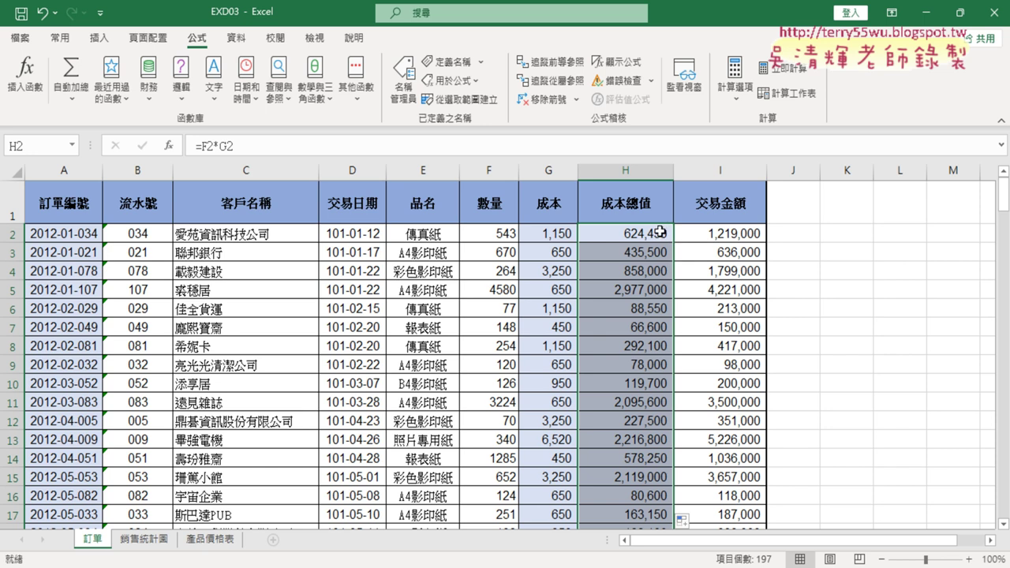
click(658, 232)
Replace F2*G2 in H2 with the range names 數量*成本.
click(204, 145)
drag(204, 145, 315, 161)
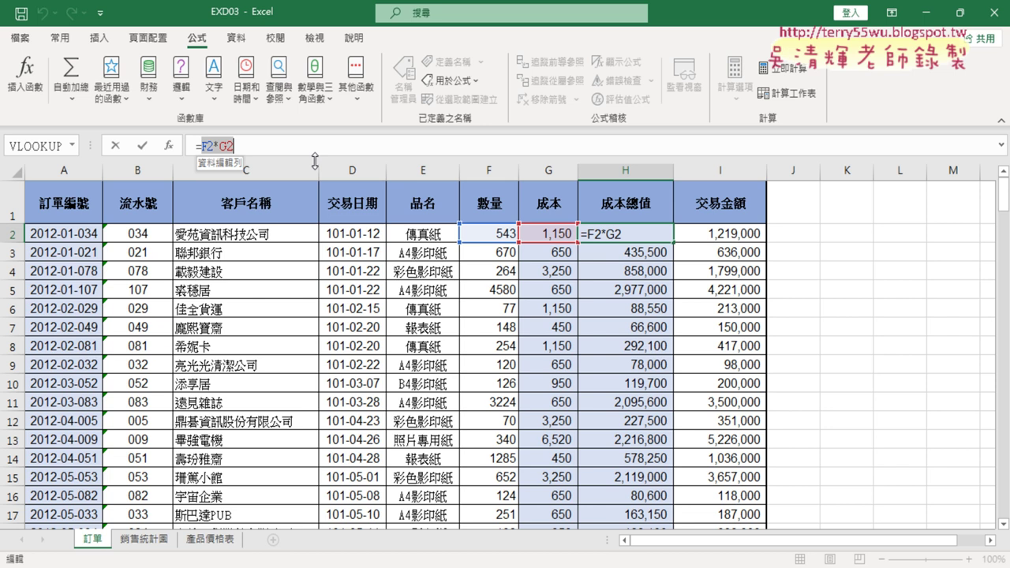
key(Delete)
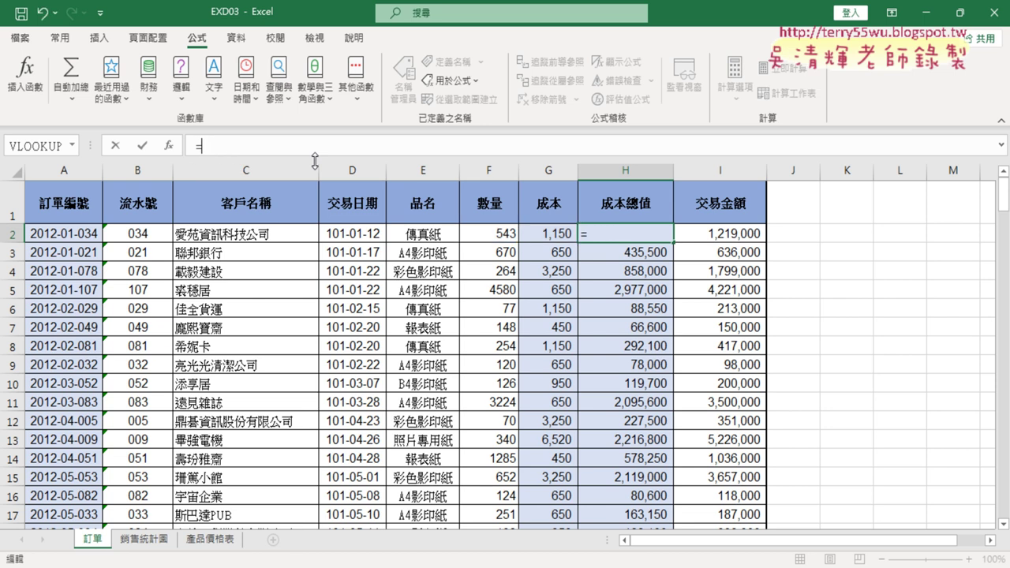
key(F3)
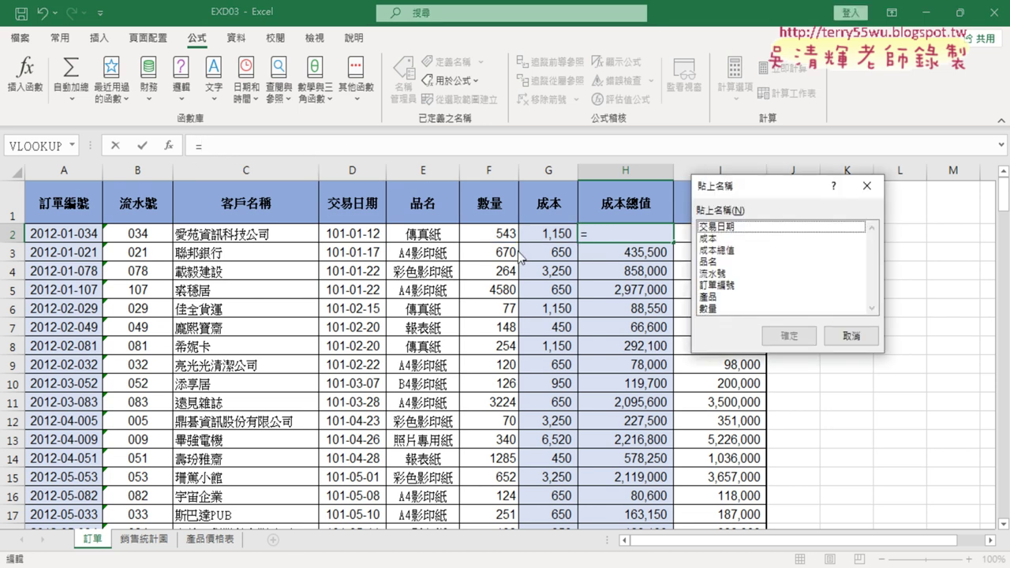
double_click(713, 309)
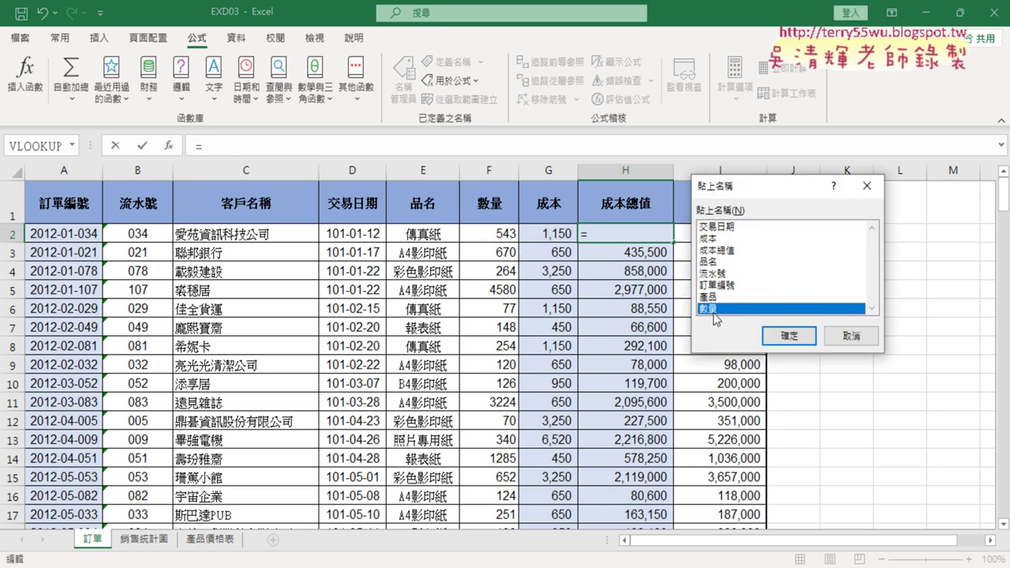
text(*)
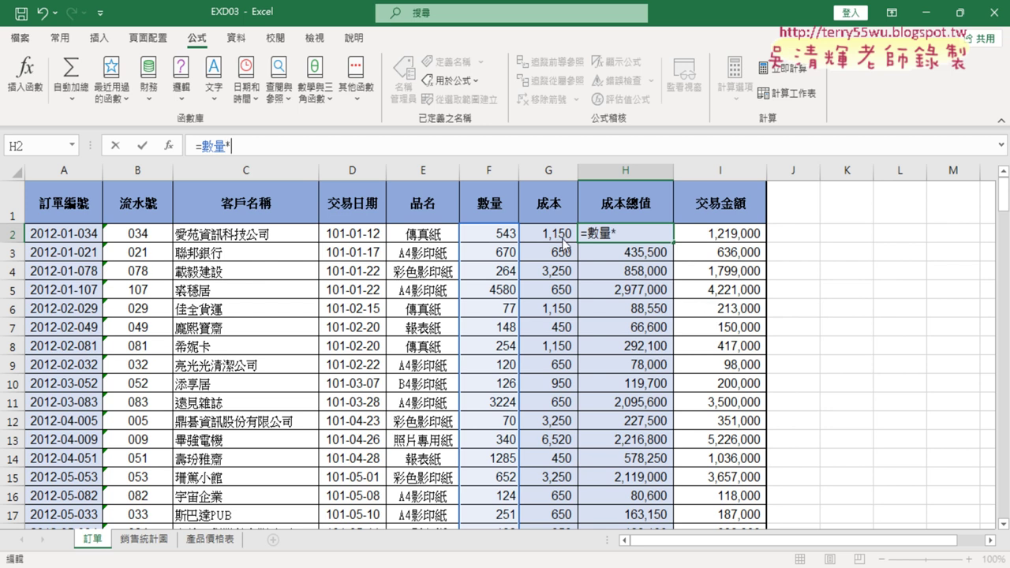
key(F3)
double_click(708, 238)
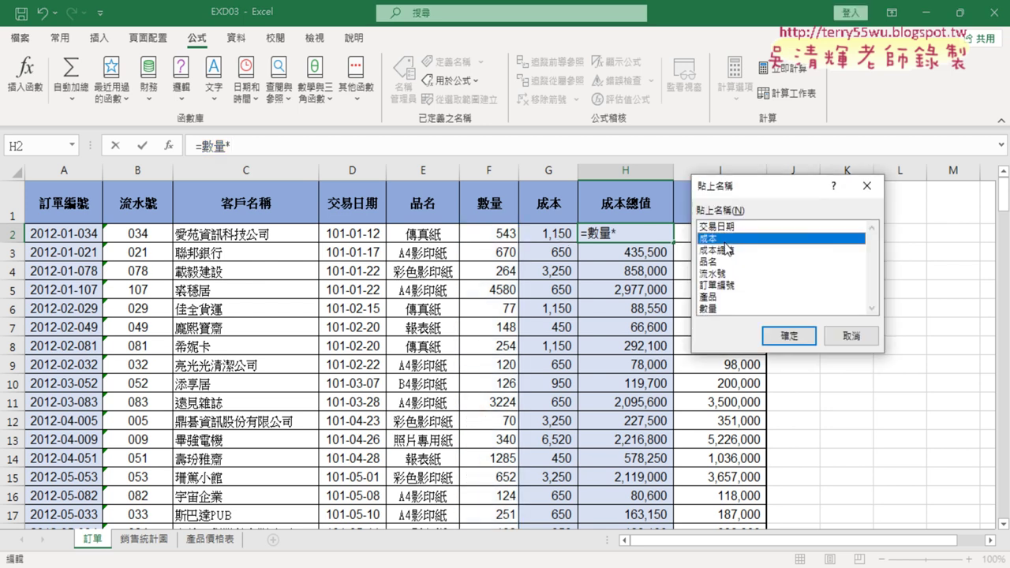
click(143, 147)
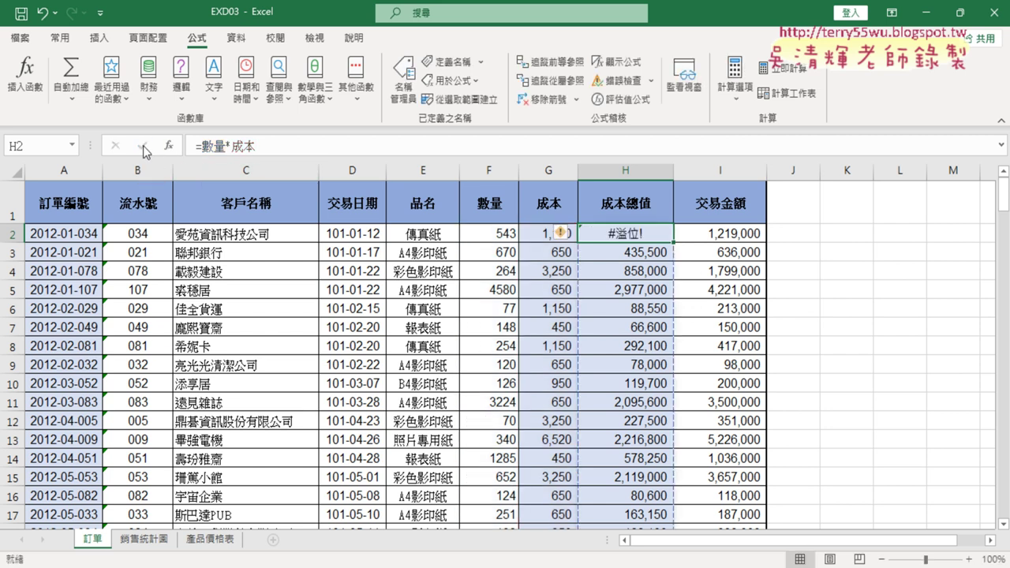
click(202, 147)
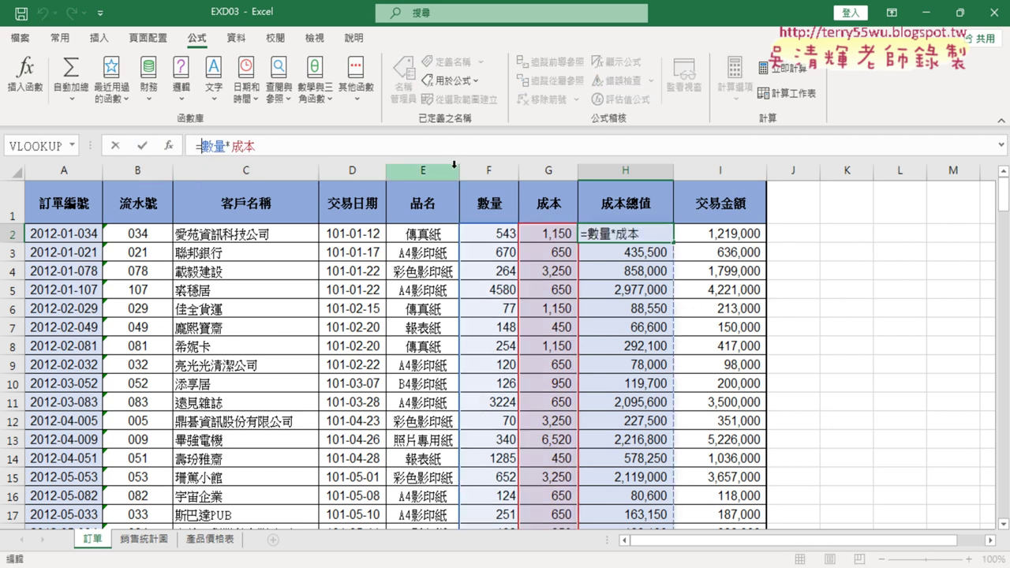
text(@)
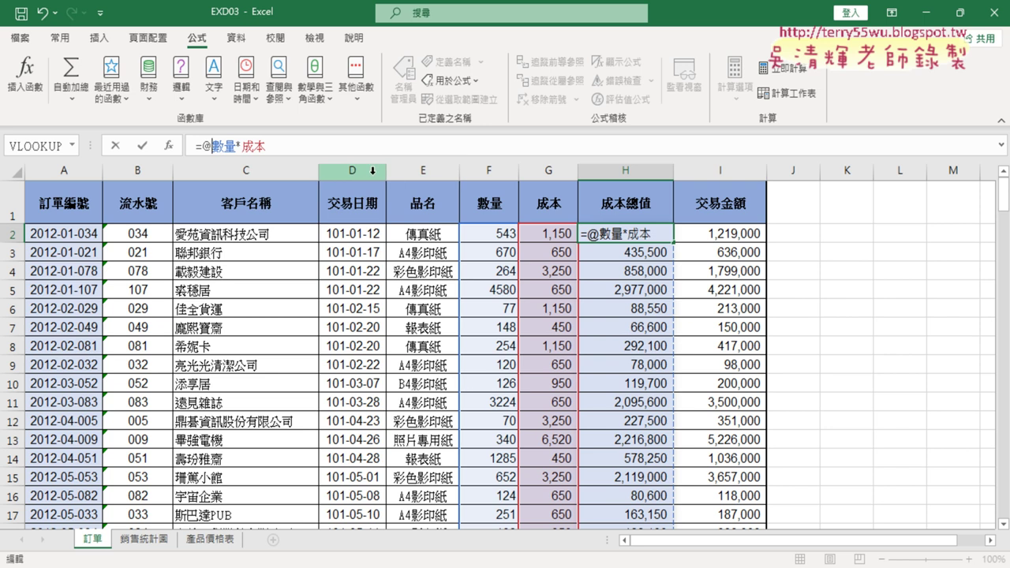
click(244, 147)
text(@)
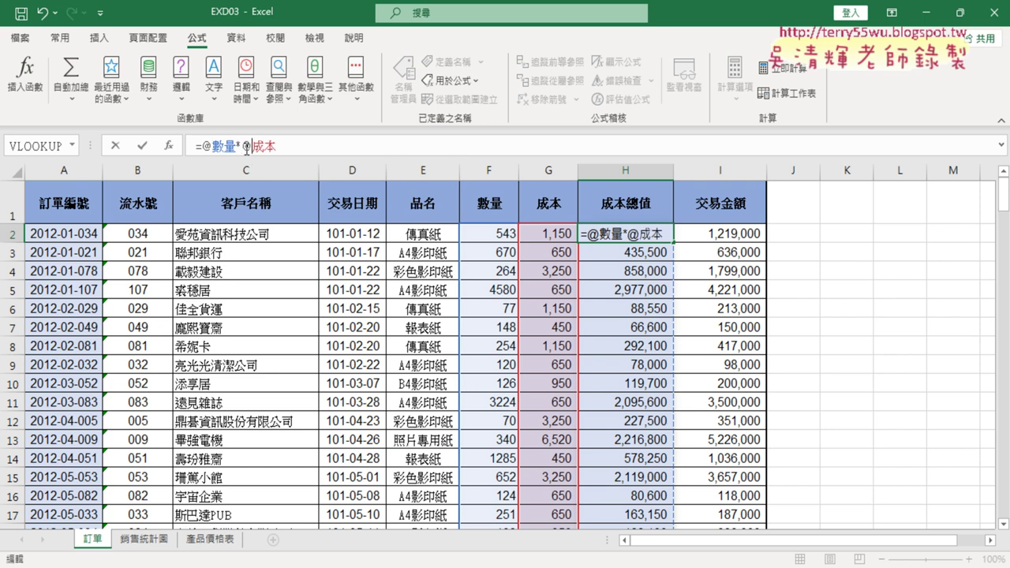
click(144, 147)
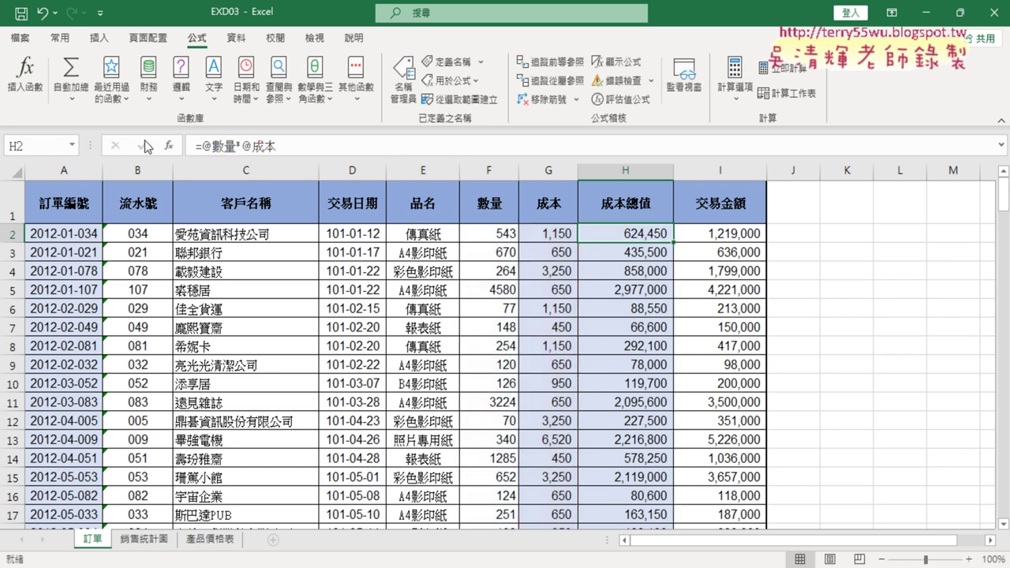
double_click(675, 244)
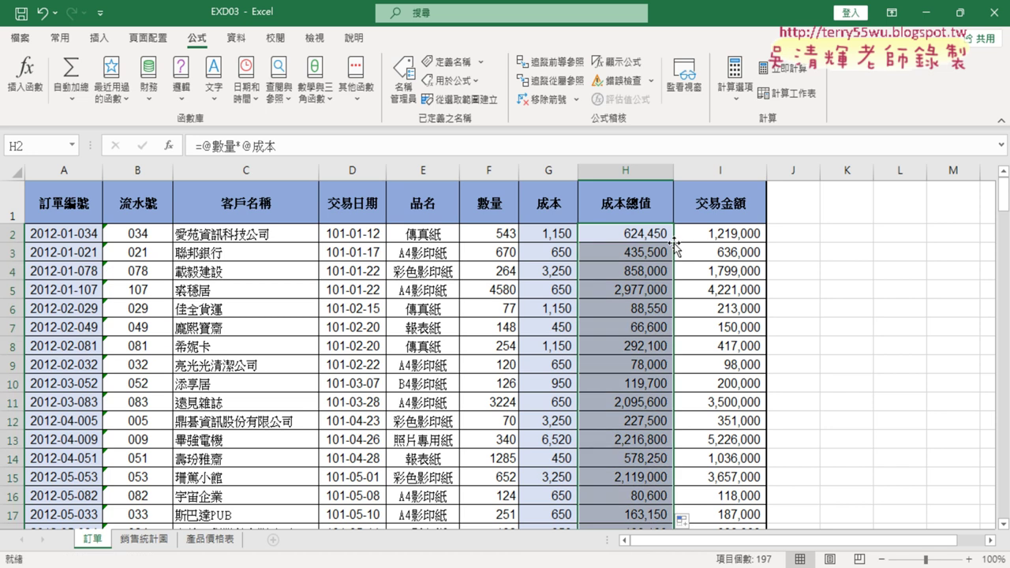